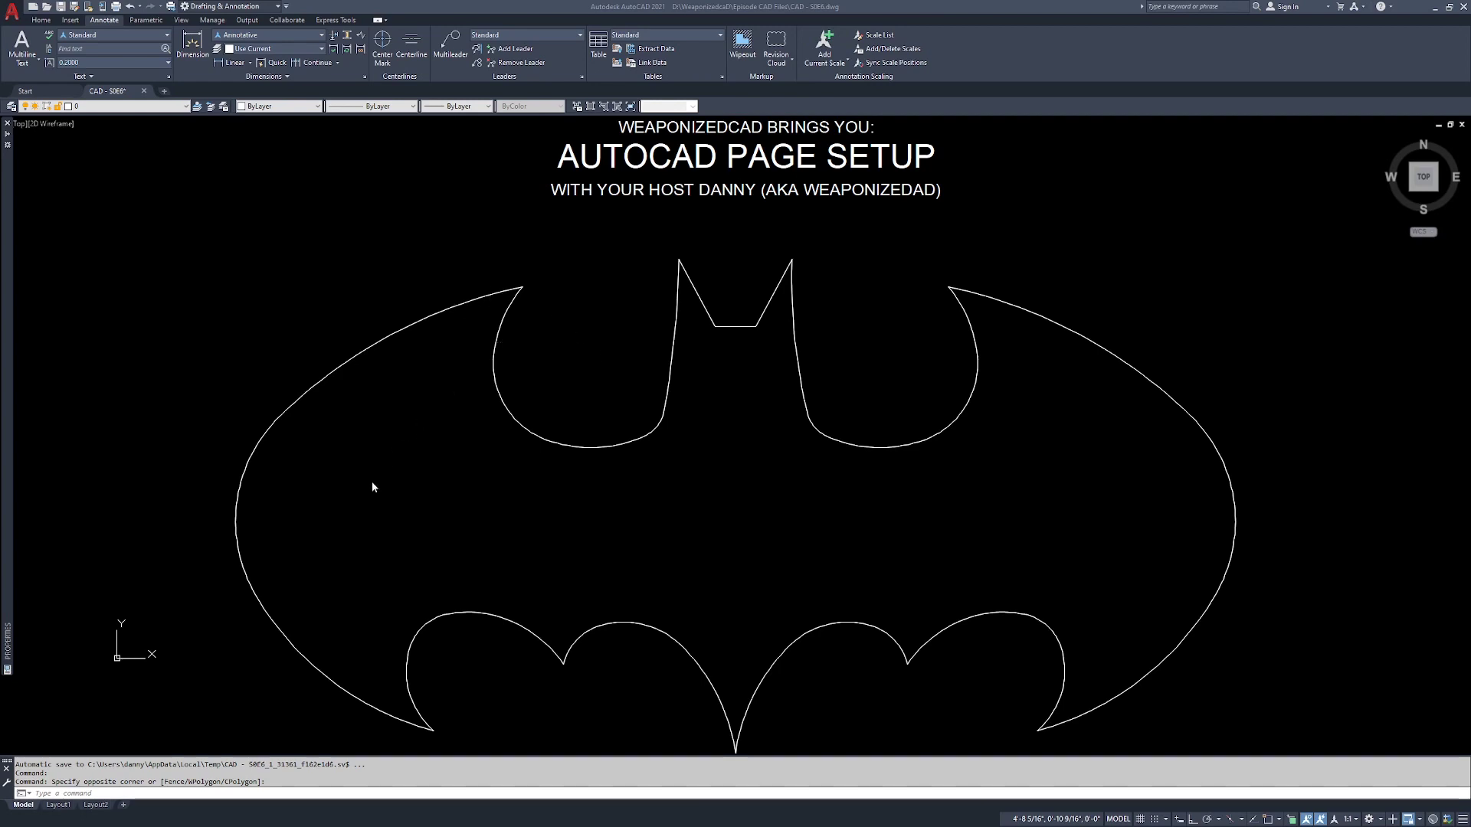
# Step: Switch to the Layout1 sheet, where the Batman logo appears inside its viewport
pyautogui.click(26, 806)
pyautogui.moveTo(61, 809)
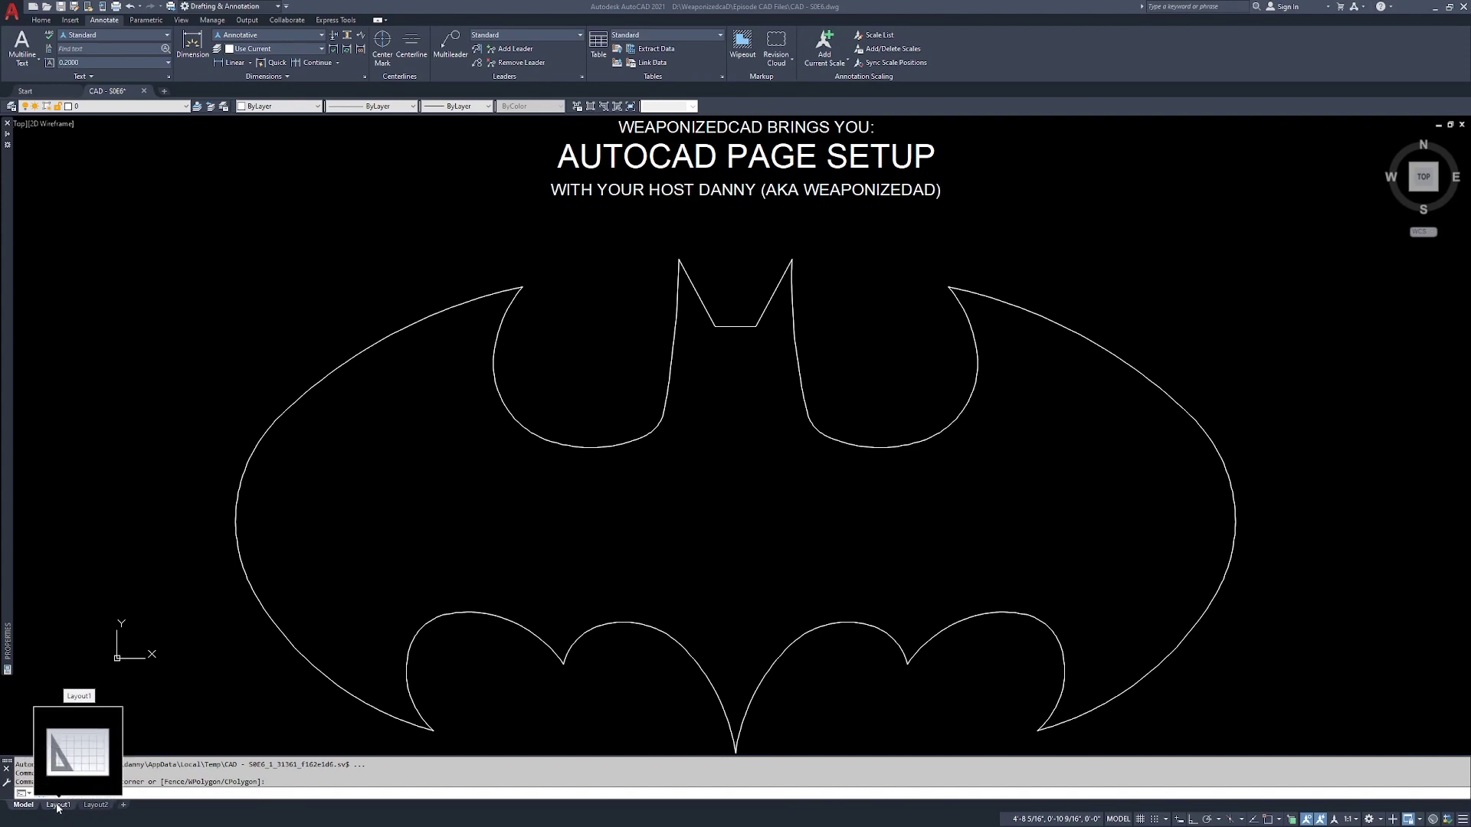
pyautogui.click(58, 805)
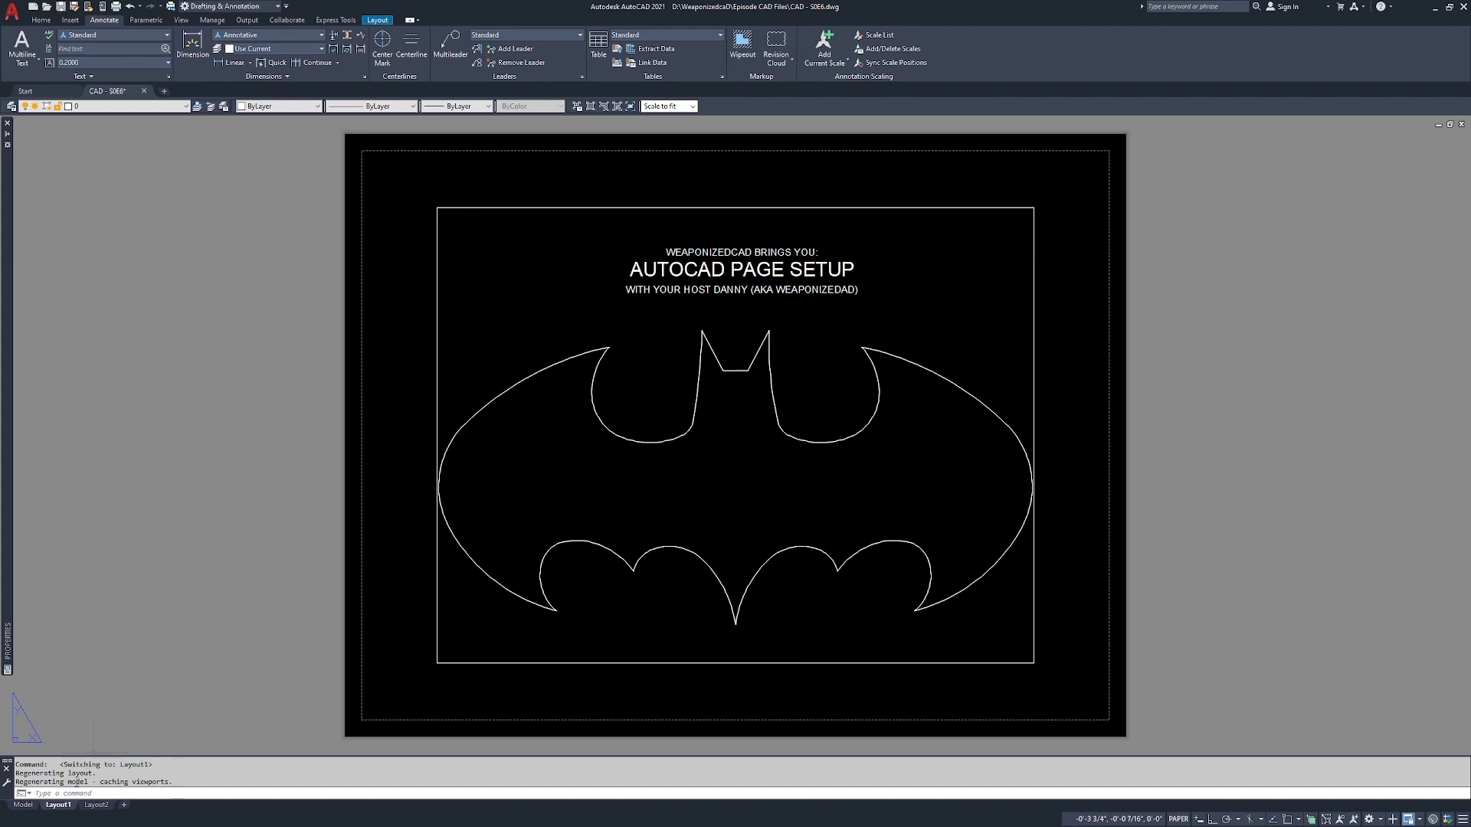
# Step: Open the Page Setup Manager from the Layout1 tab's menu and select Layout1's setup for editing
pyautogui.rightClick(61, 807)
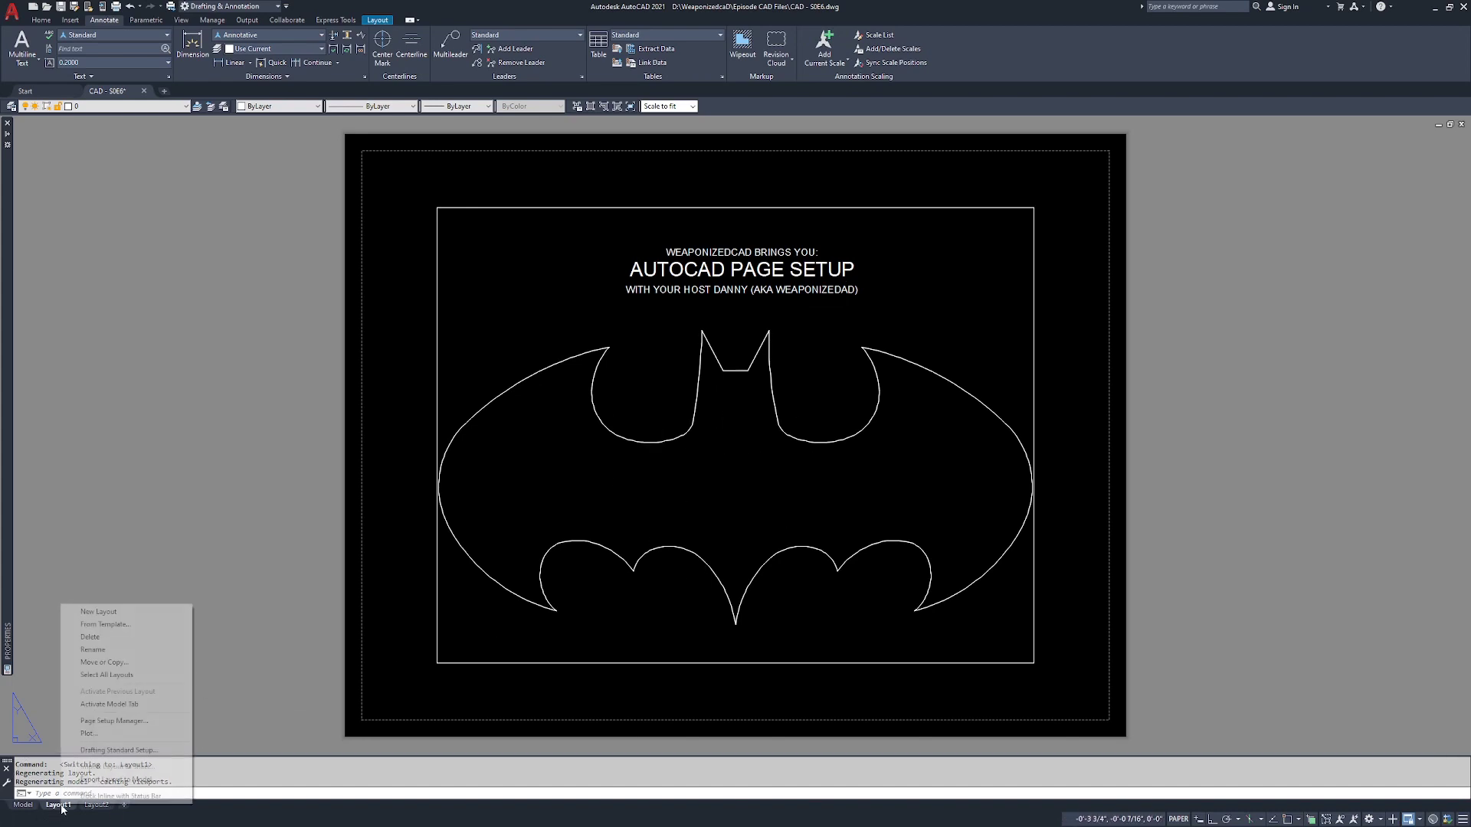
pyautogui.click(94, 721)
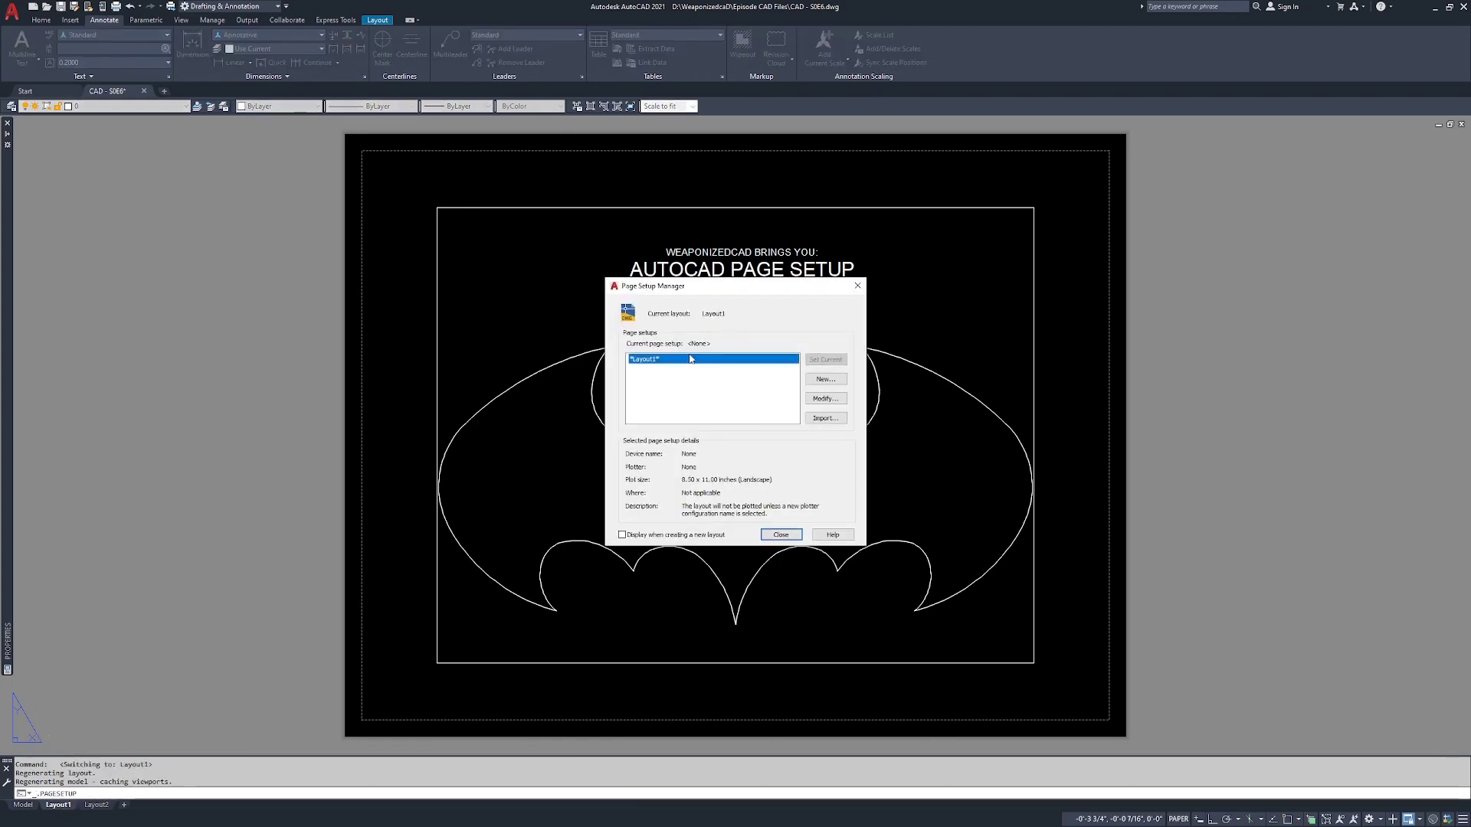
pyautogui.click(683, 290)
pyautogui.click(667, 359)
# Step: Modify Layout1's page setup to use the AutoCAD PDF (General Documentation) plotter
pyautogui.click(821, 397)
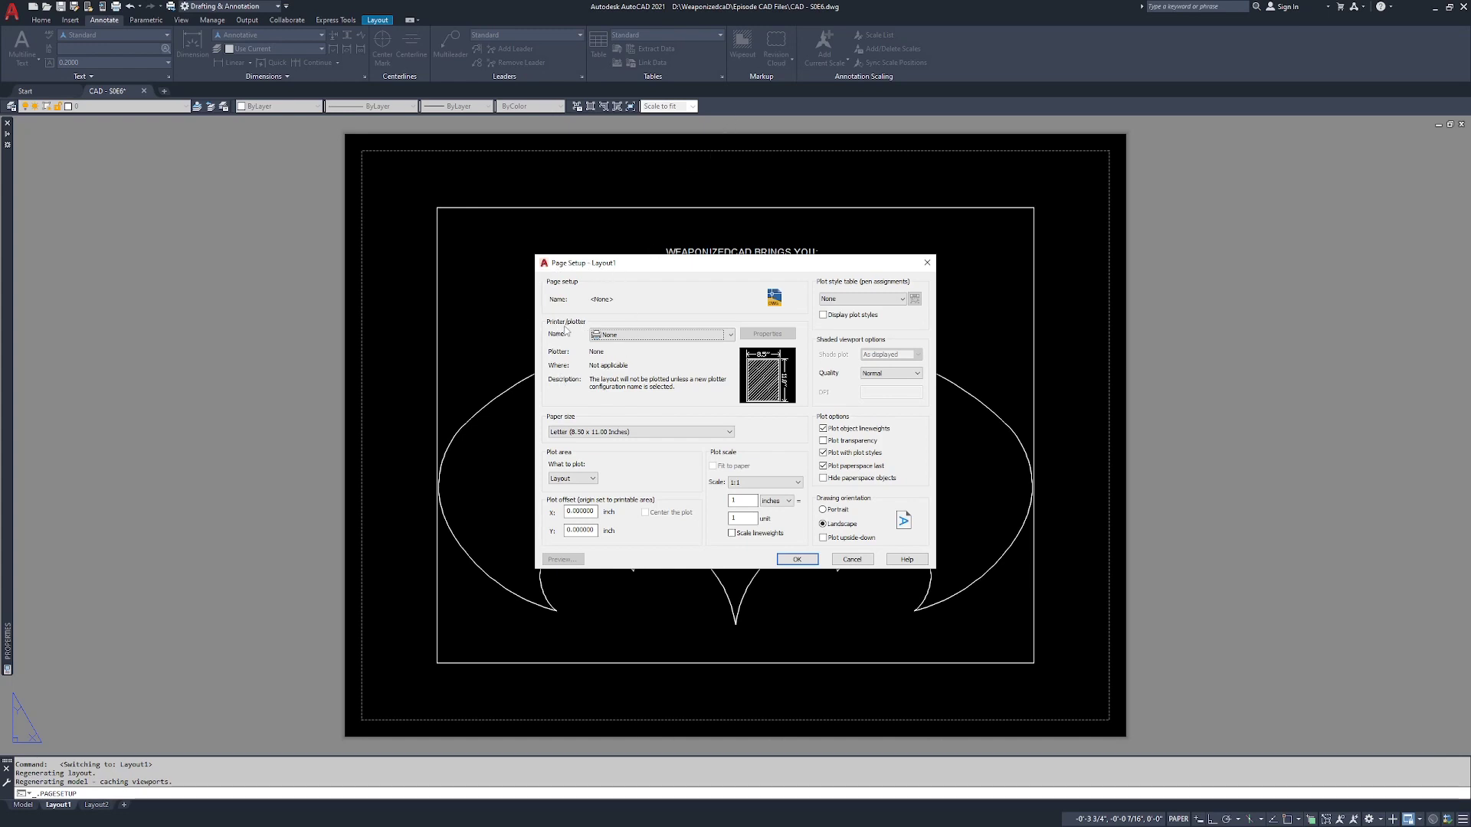
pyautogui.click(652, 335)
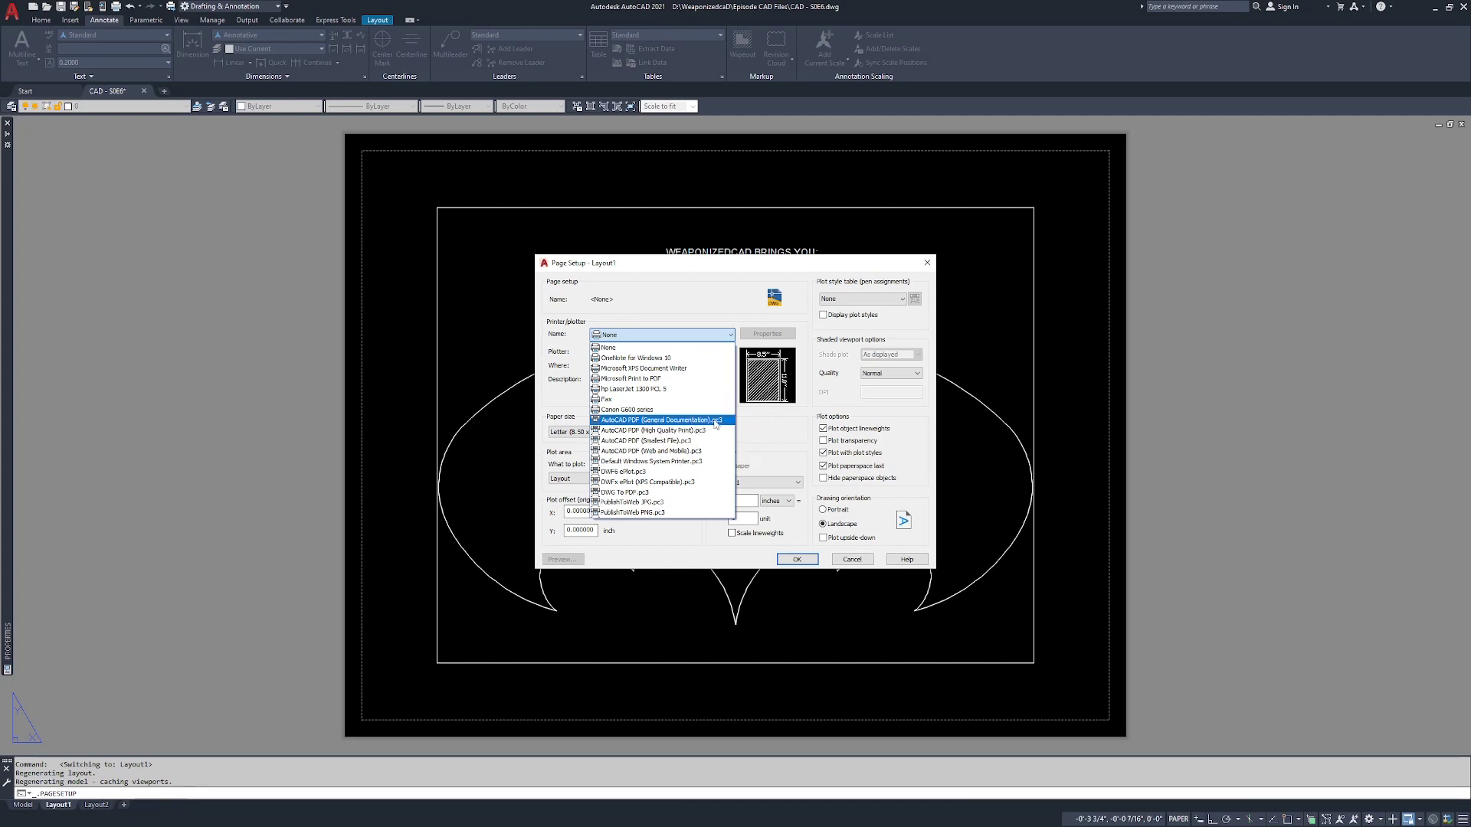
pyautogui.click(655, 420)
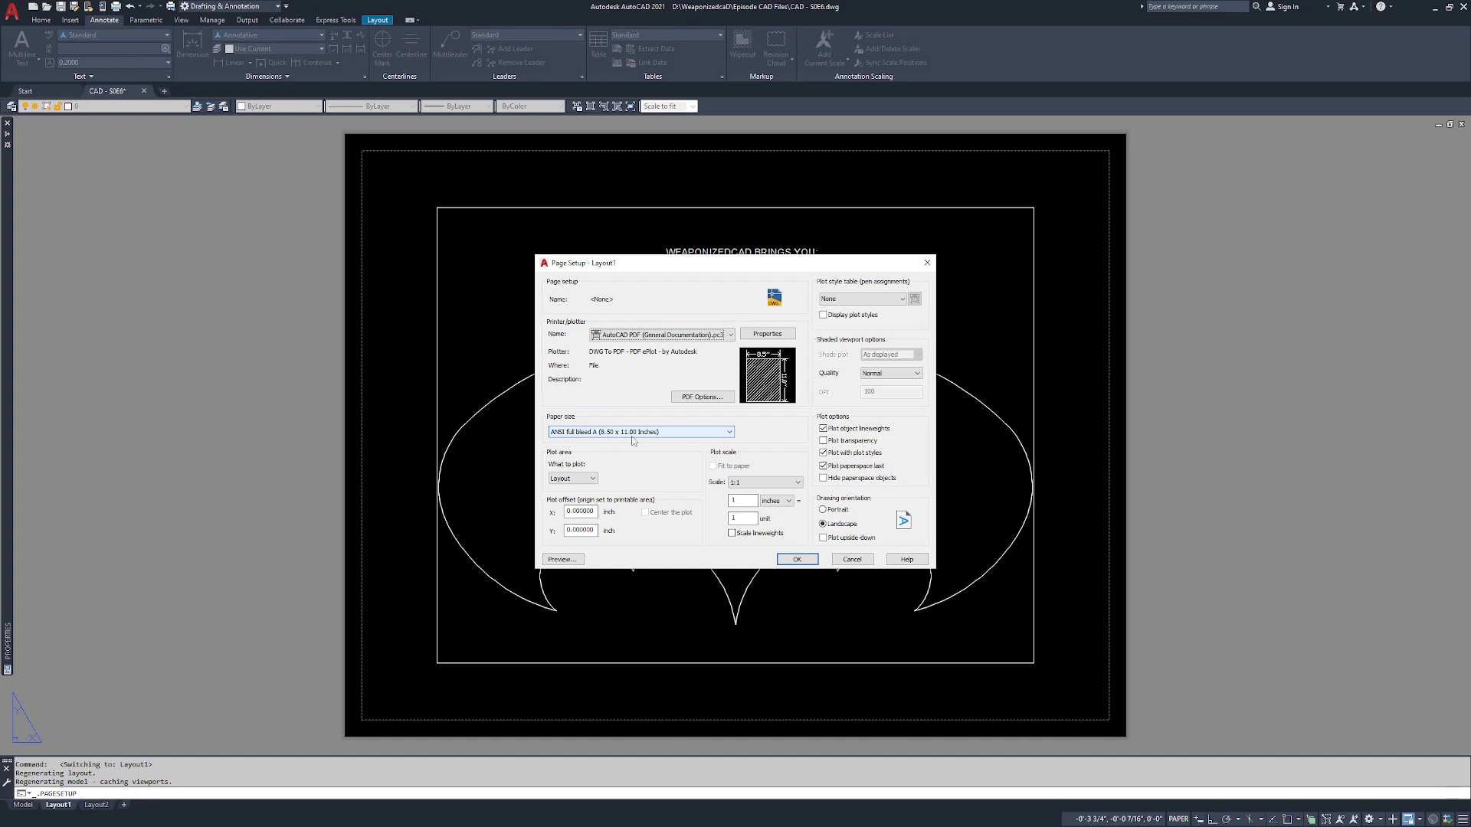
# Step: Set the paper size to ARCH D (36.00 x 24.00 Inches)
pyautogui.click(662, 435)
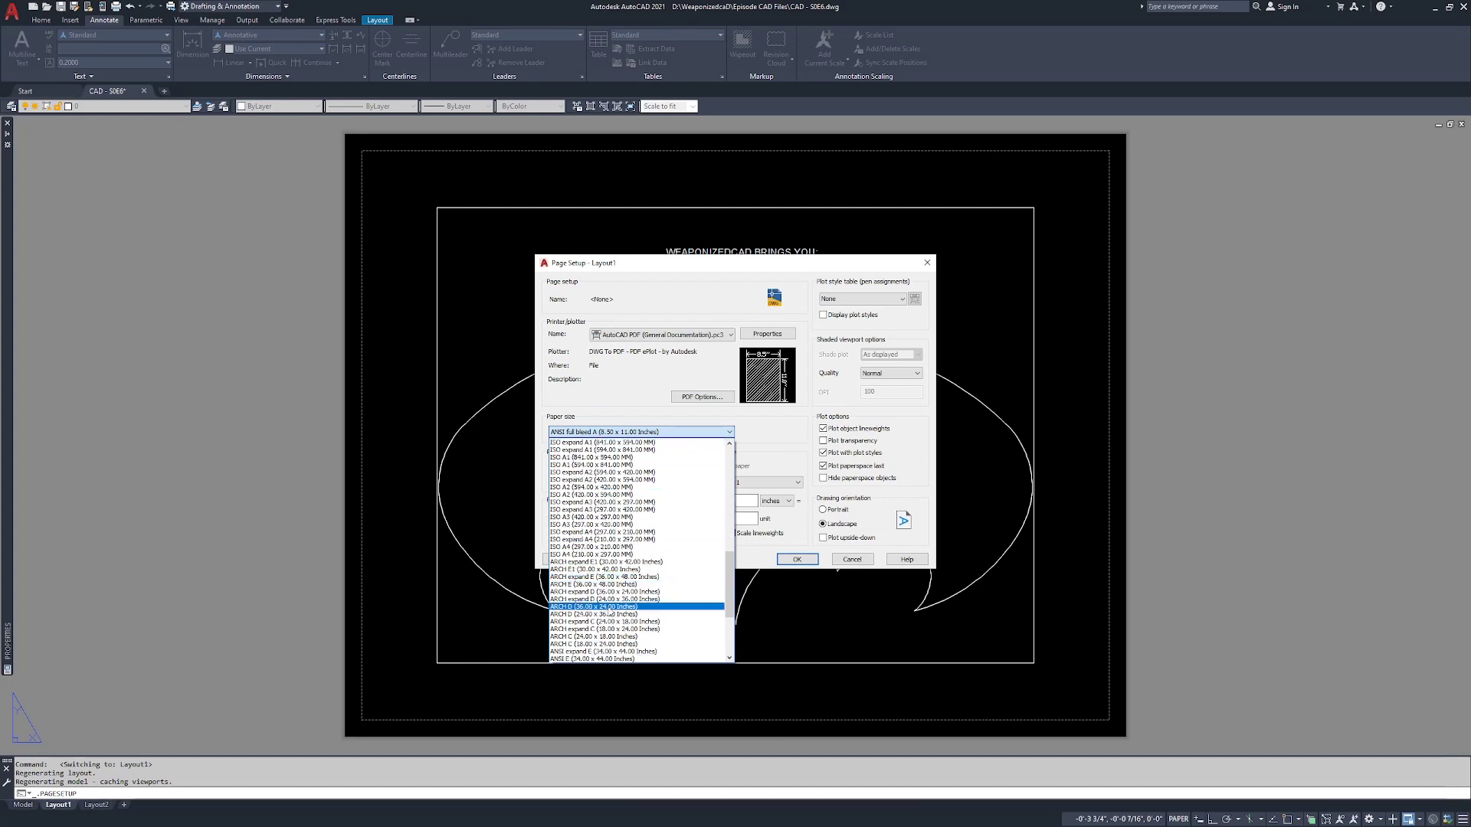
pyautogui.click(608, 606)
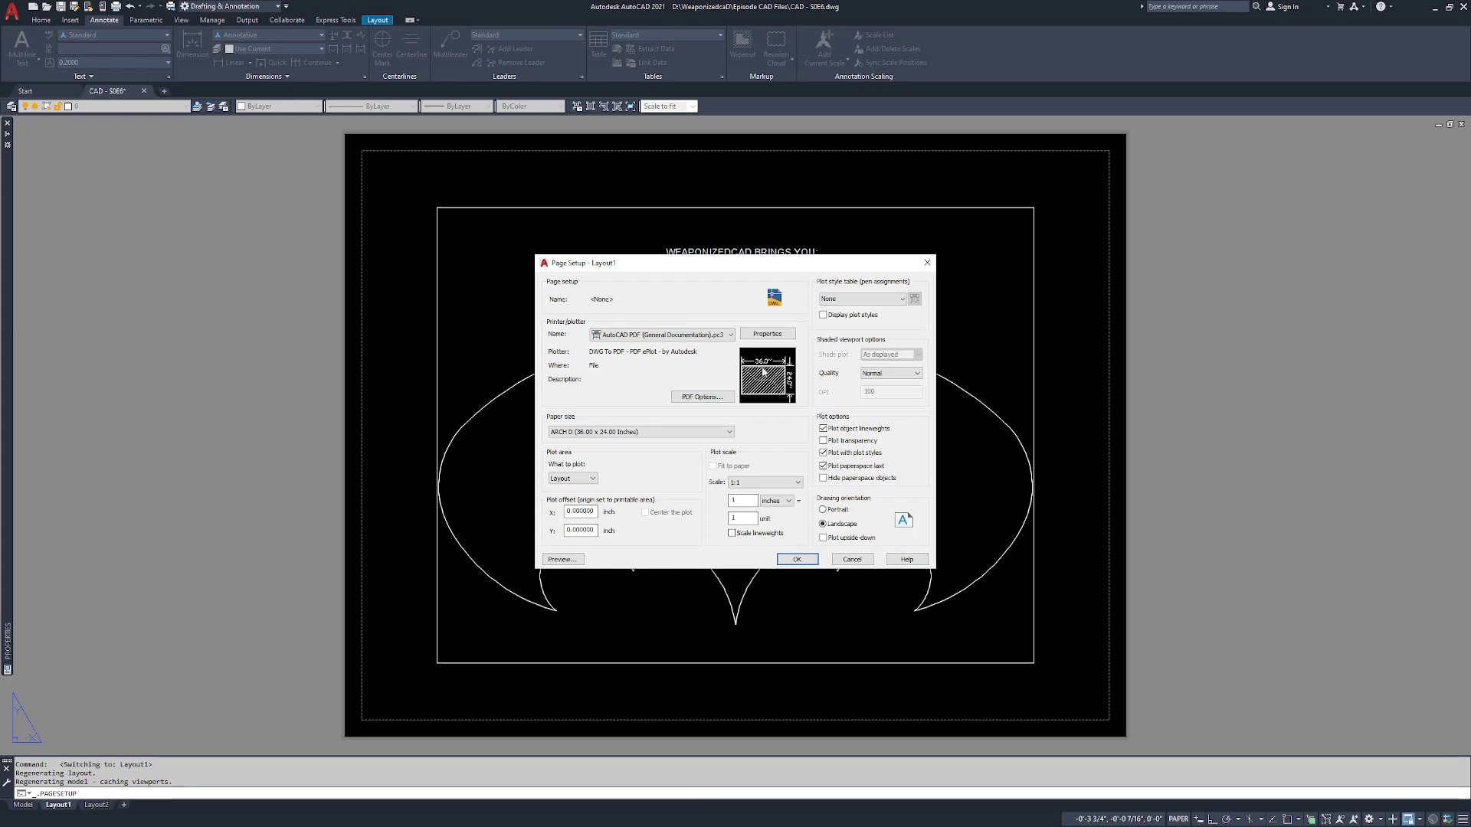
pyautogui.moveTo(755, 381)
pyautogui.click(574, 482)
# Step: Choose Window under What to plot so the plot area can be picked on the layout
pyautogui.click(561, 504)
pyautogui.click(588, 479)
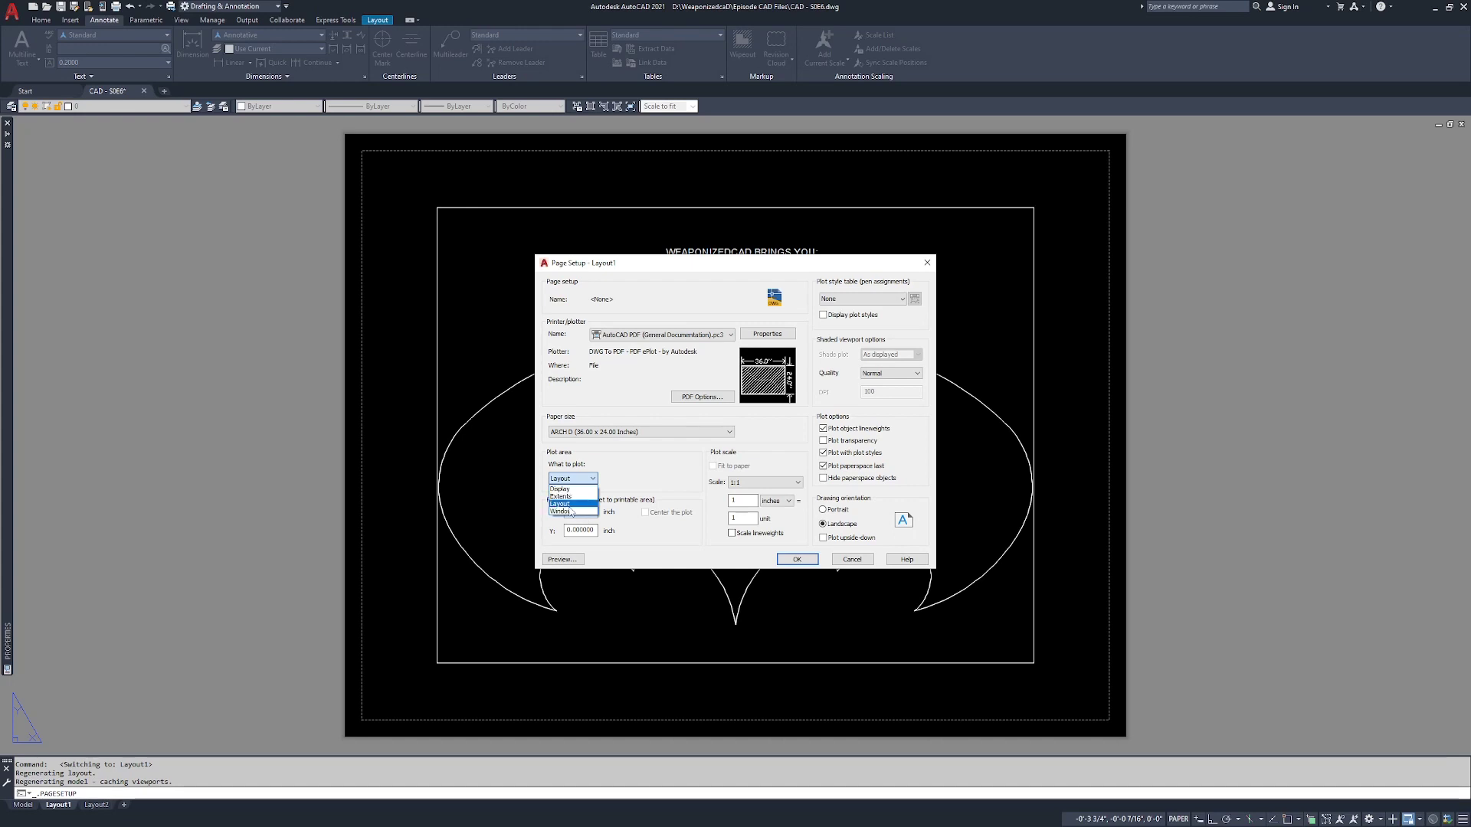
pyautogui.click(570, 512)
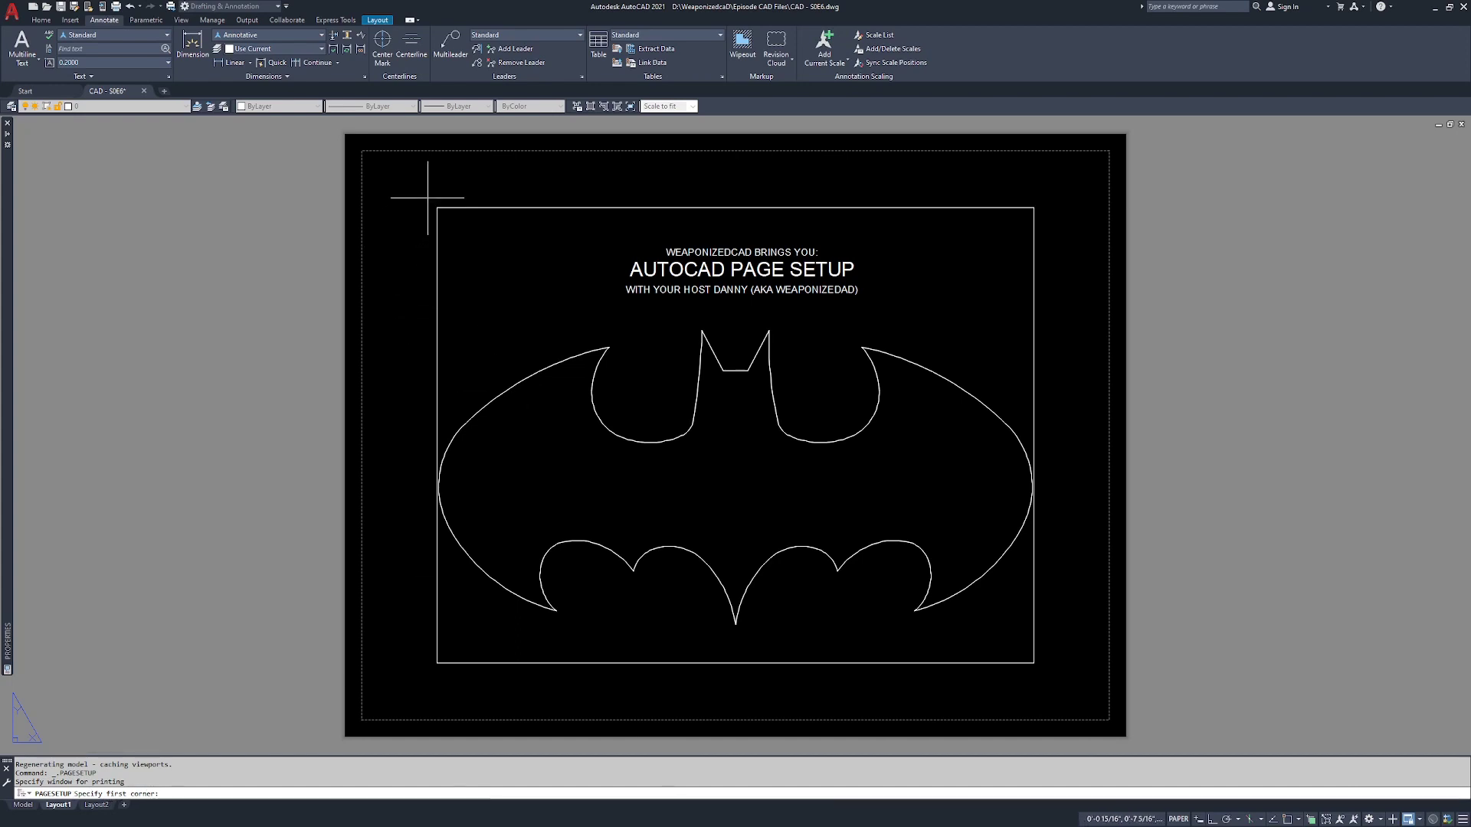
# Step: Pick a plot window around the title text, check it in the preview, then exit the preview
pyautogui.click(615, 239)
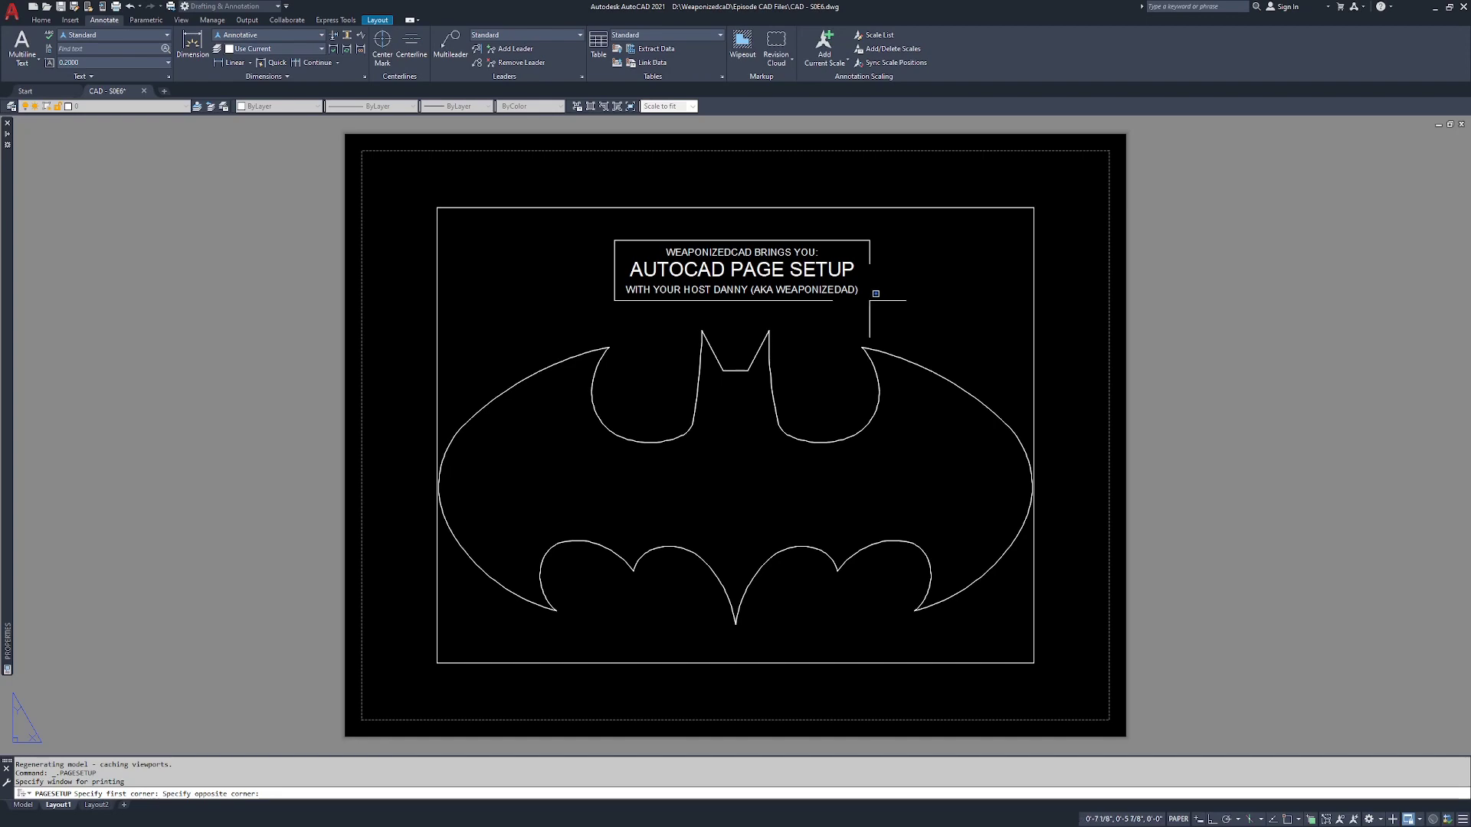
pyautogui.click(869, 301)
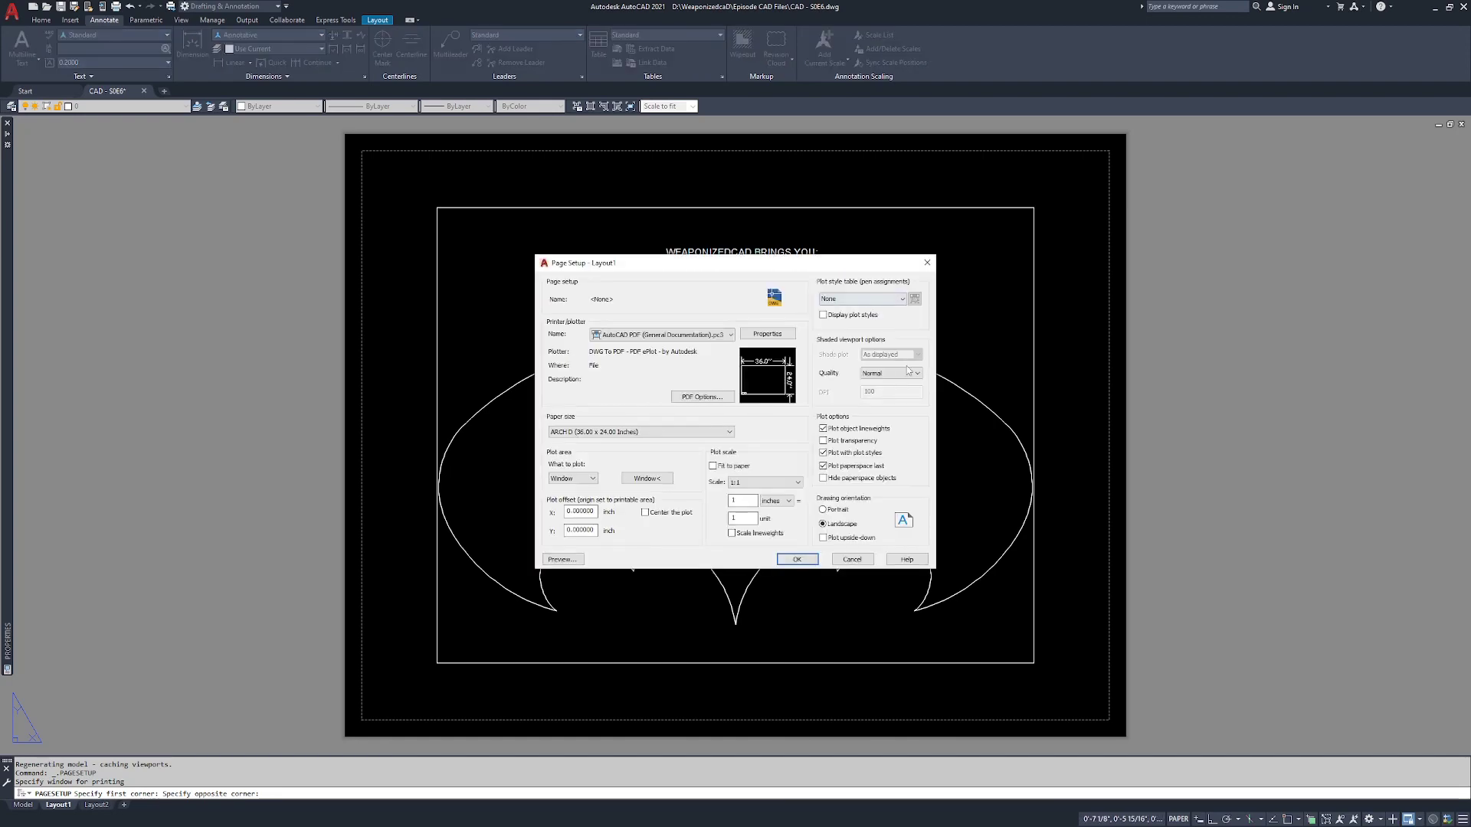
pyautogui.click(560, 560)
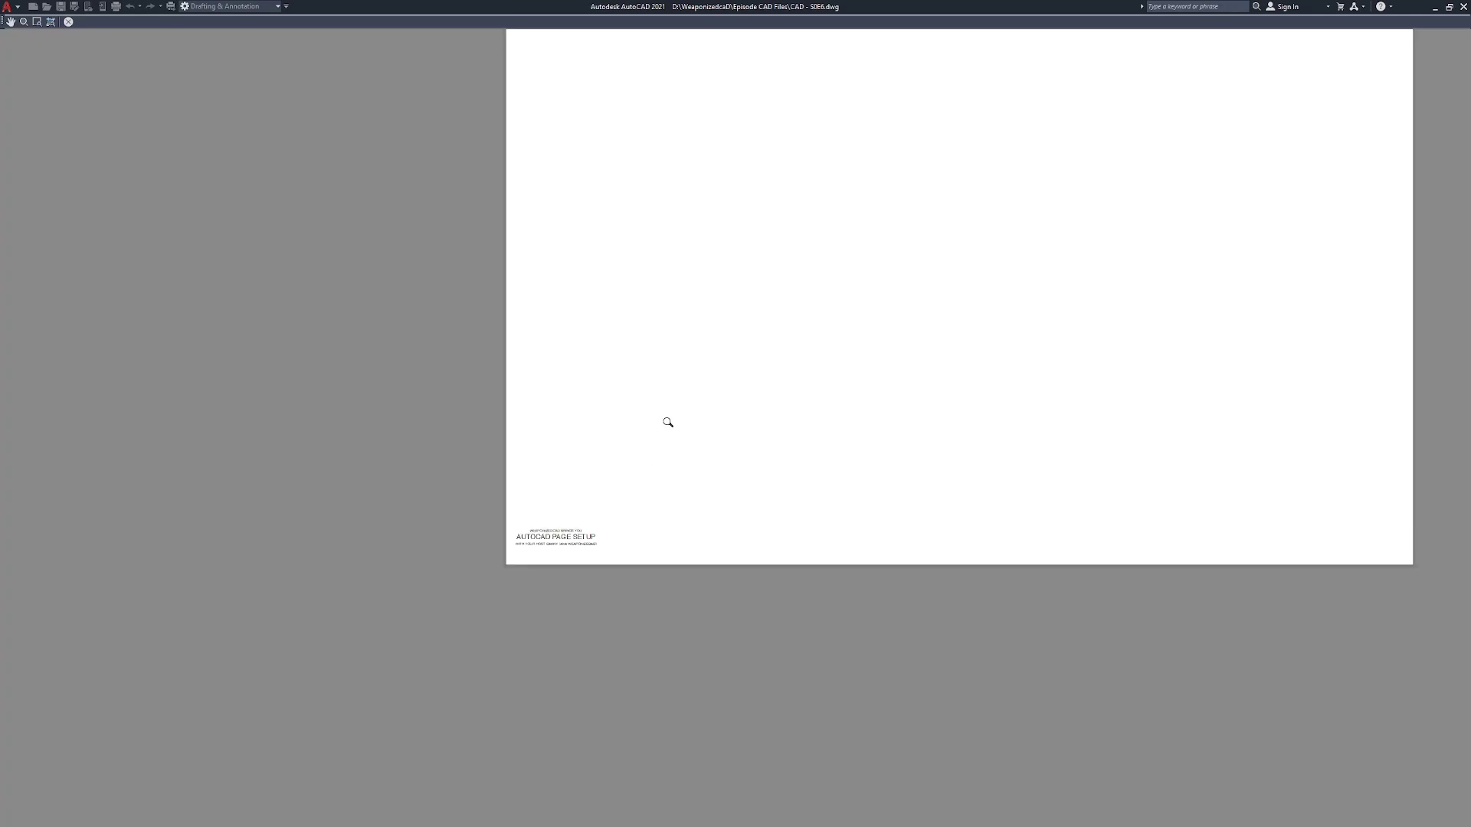
pyautogui.scroll(-2, 668, 422)
pyautogui.moveTo(968, 278); pyautogui.dragTo(847, 355, button='middle')
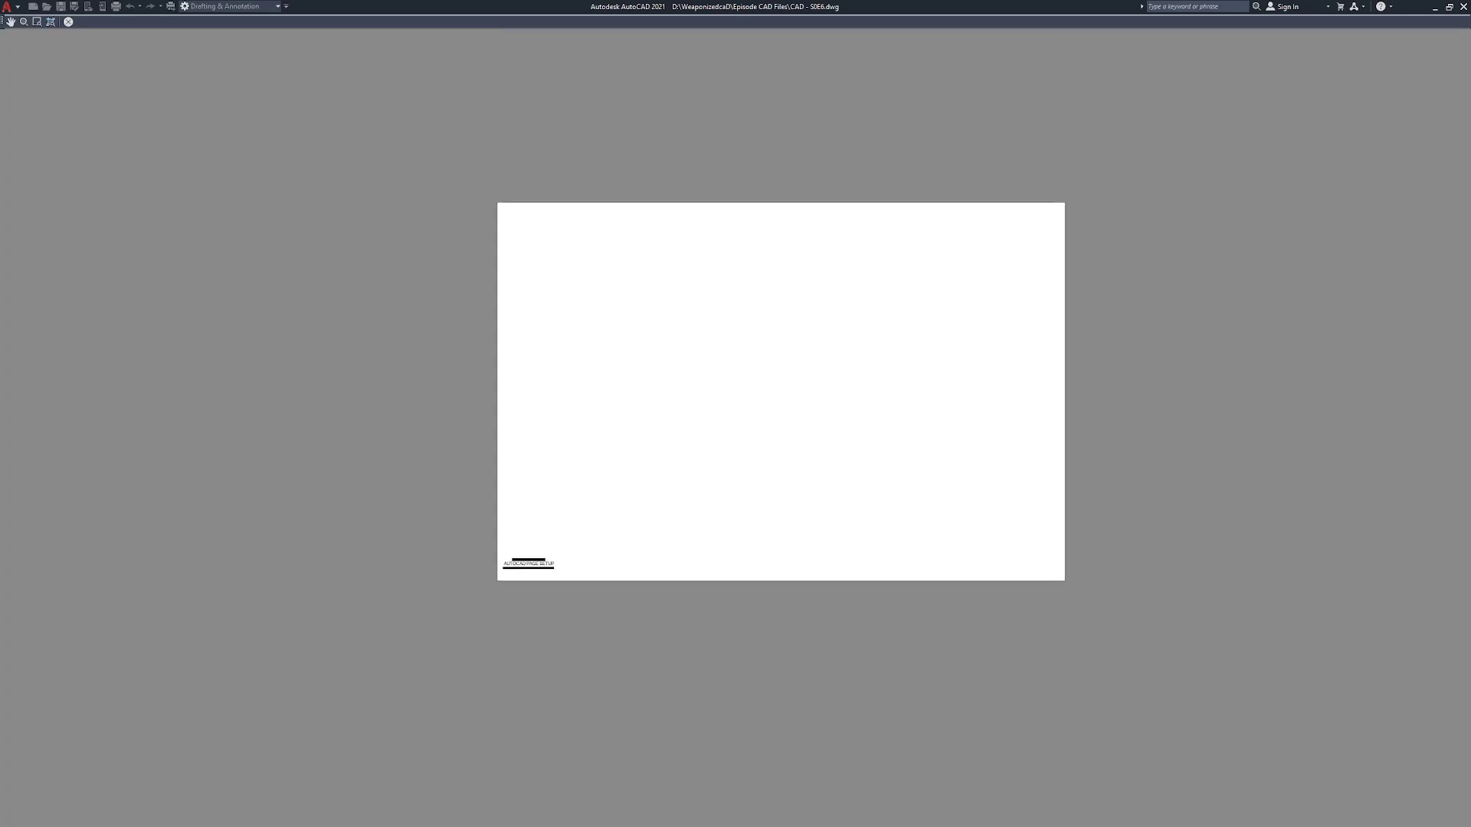
pyautogui.rightClick(700, 376)
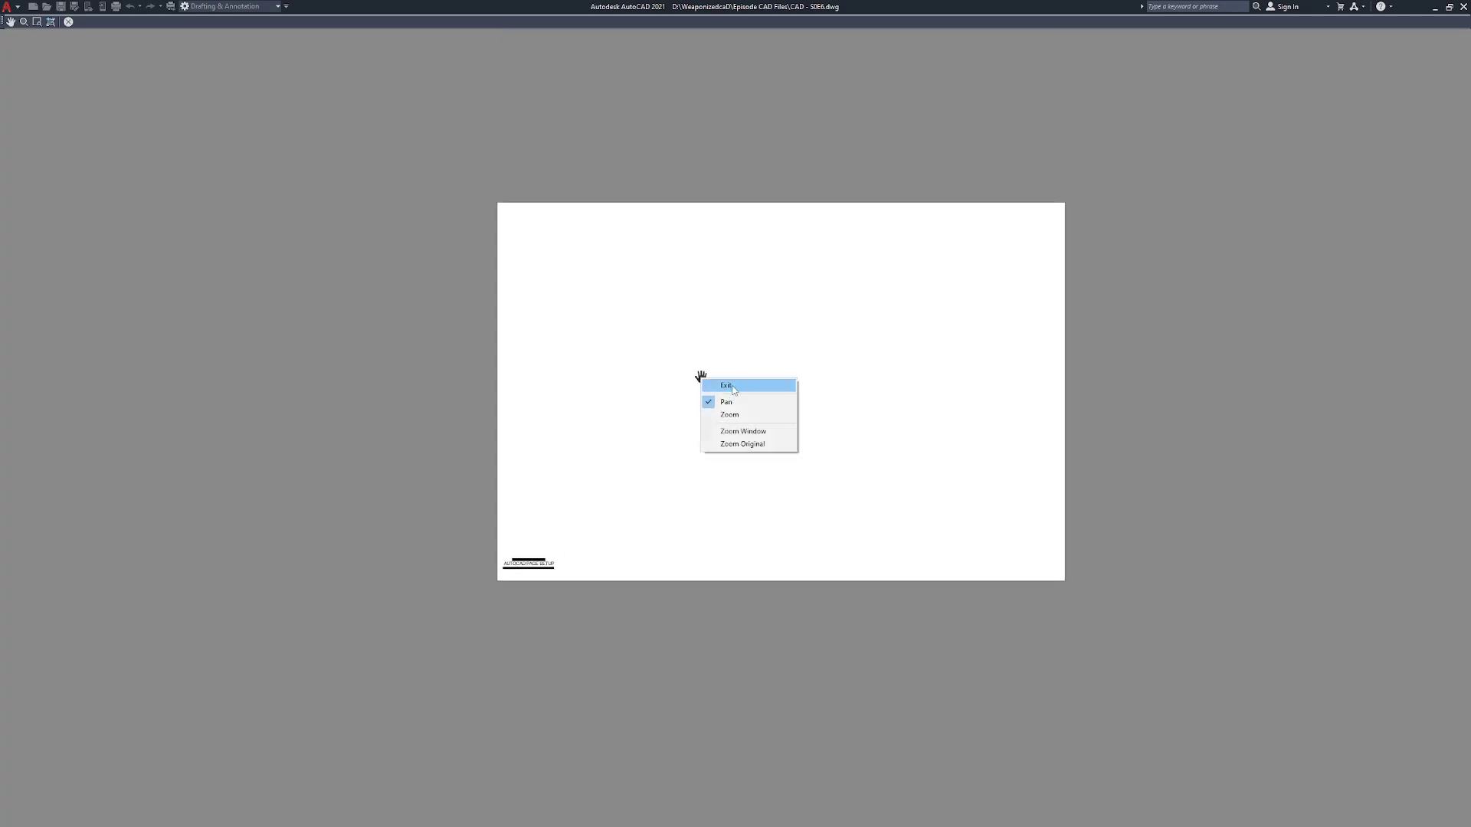
pyautogui.click(731, 386)
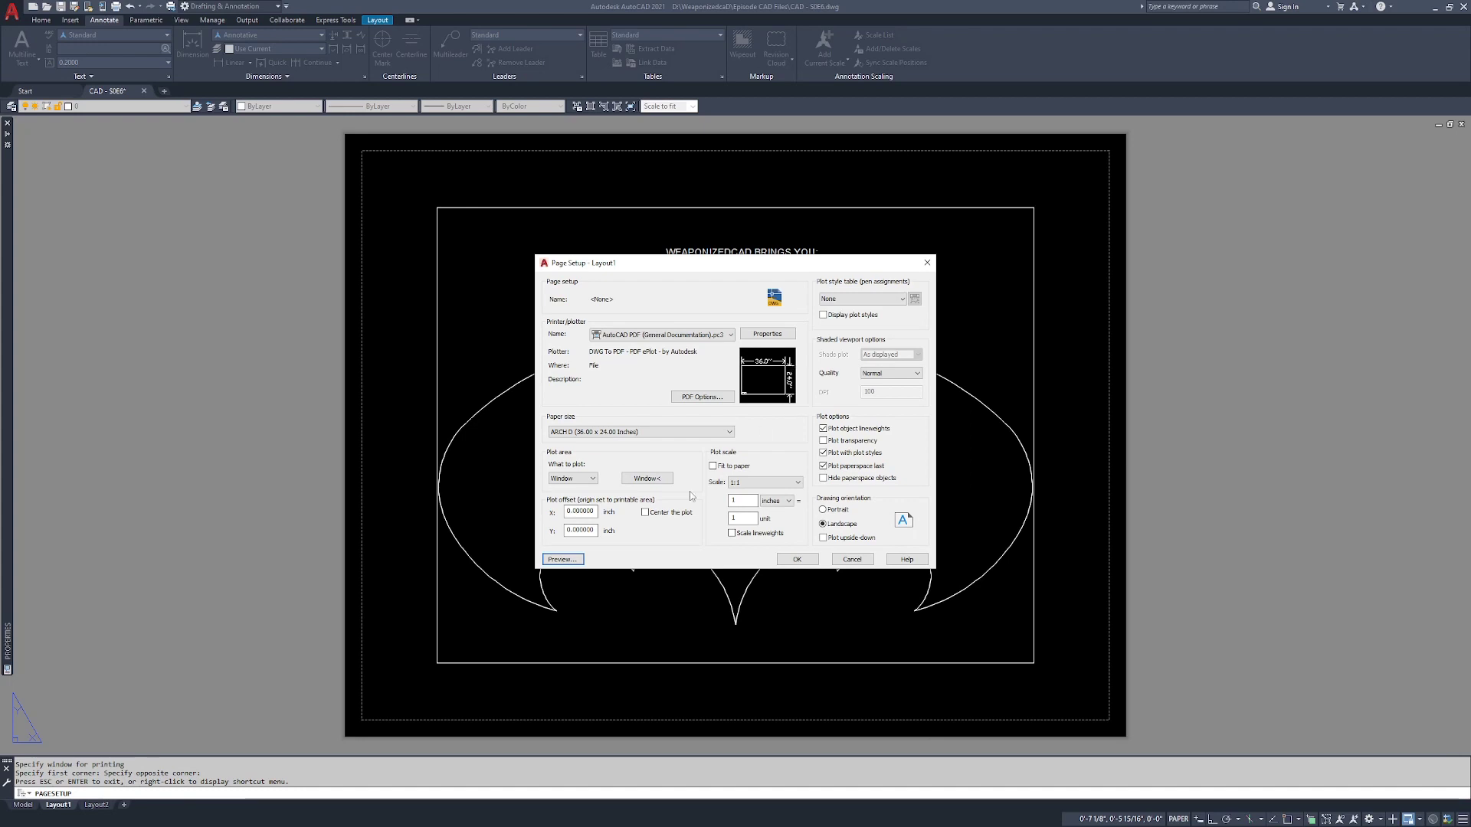
# Step: Set What to plot back to Layout, apply monochrome.ctb, and switch to portrait orientation
pyautogui.click(581, 483)
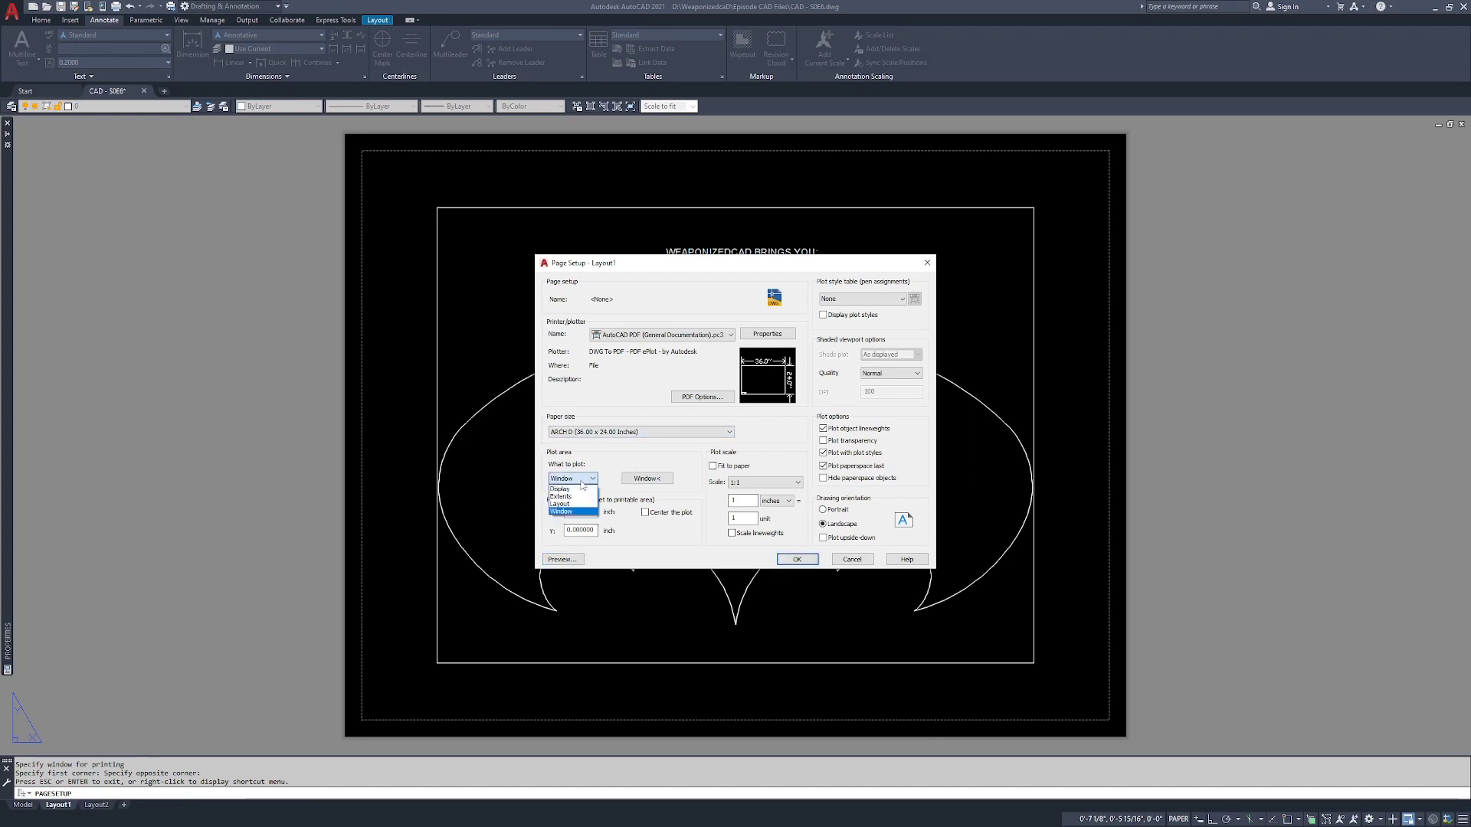
pyautogui.click(572, 503)
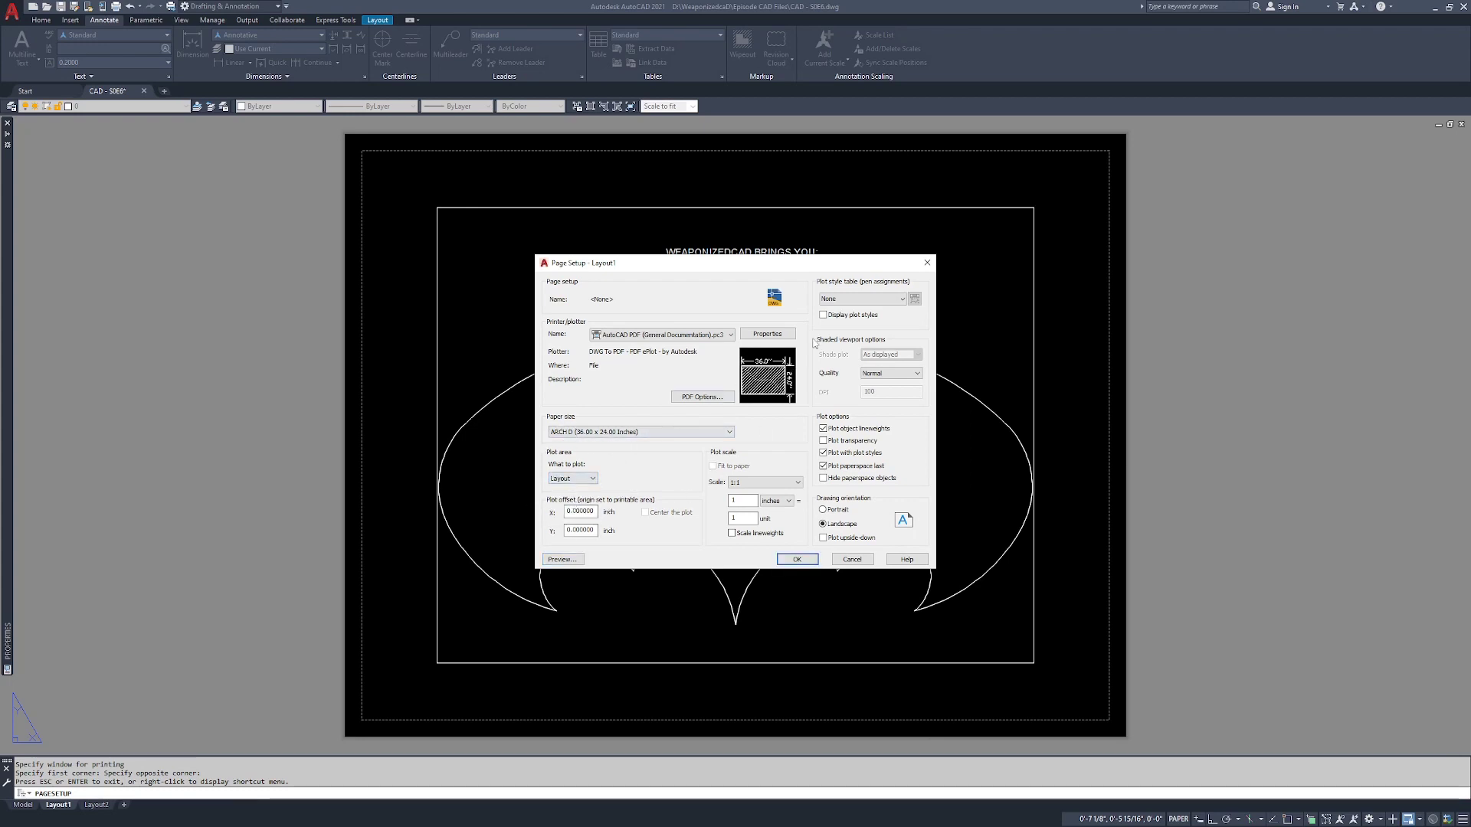
pyautogui.click(865, 301)
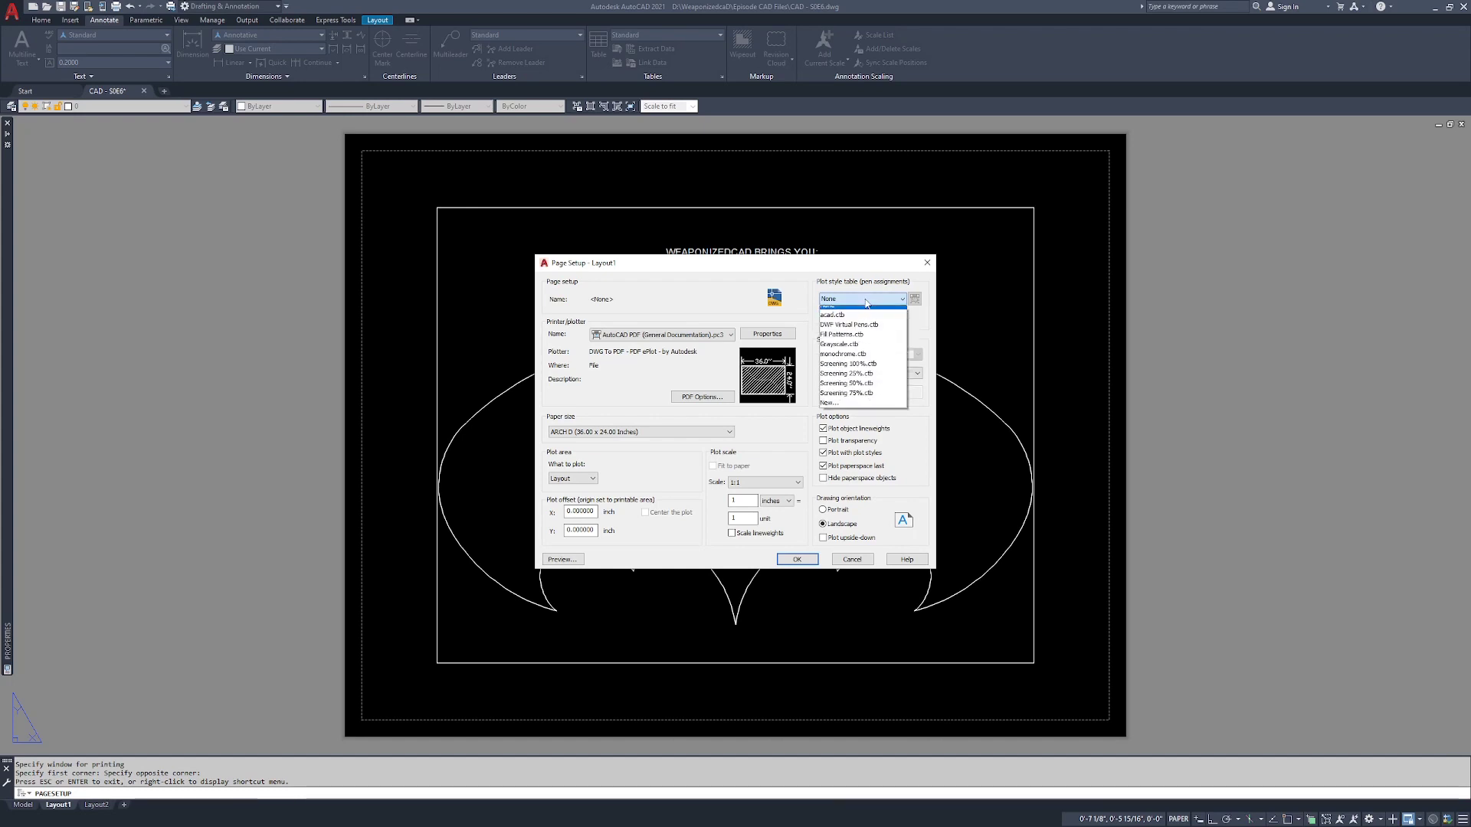
pyautogui.click(847, 360)
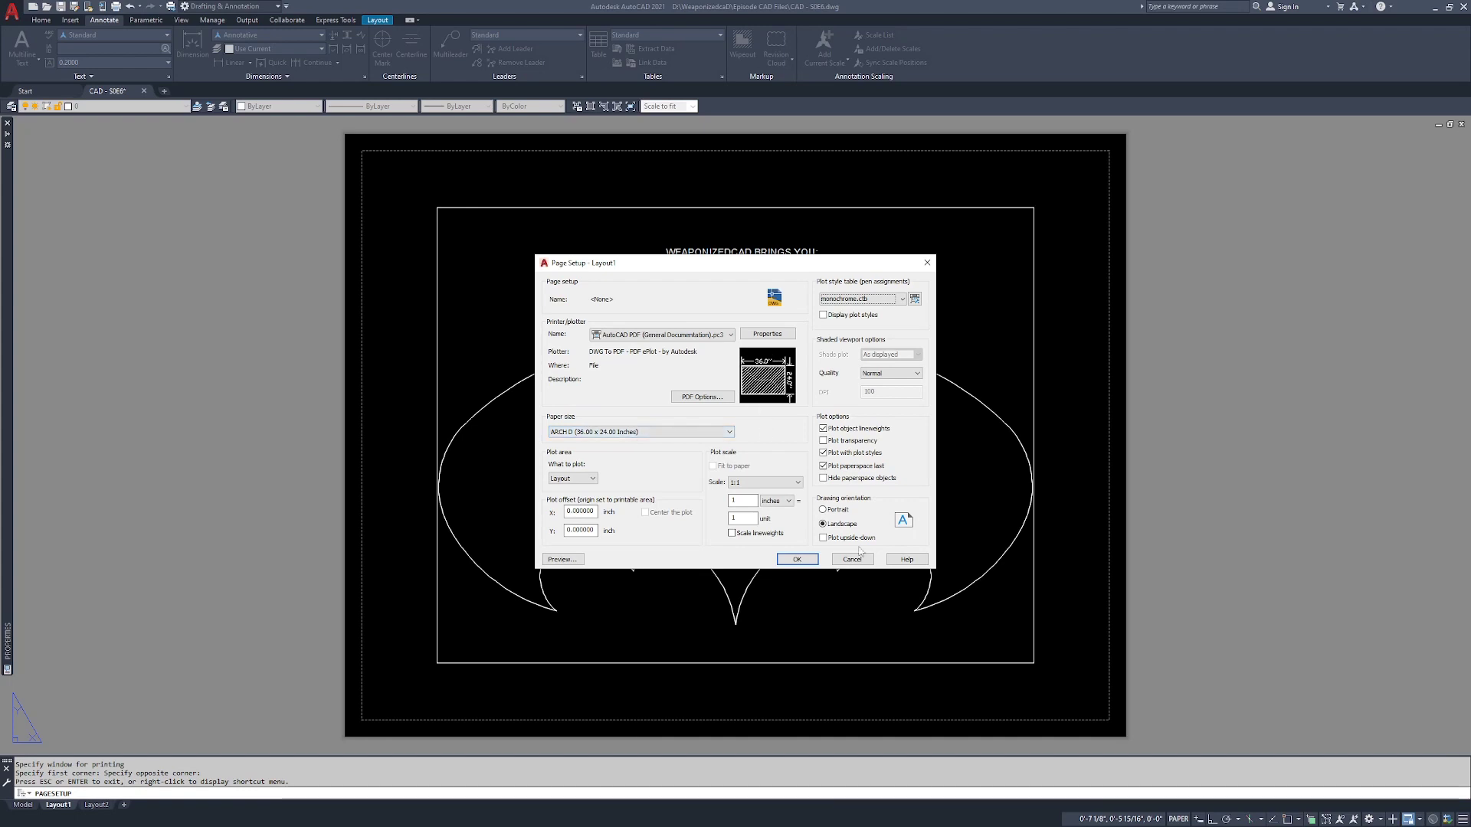
pyautogui.click(830, 508)
# Step: Restore landscape orientation, accept the page setup, and close the Page Setup Manager
pyautogui.click(842, 525)
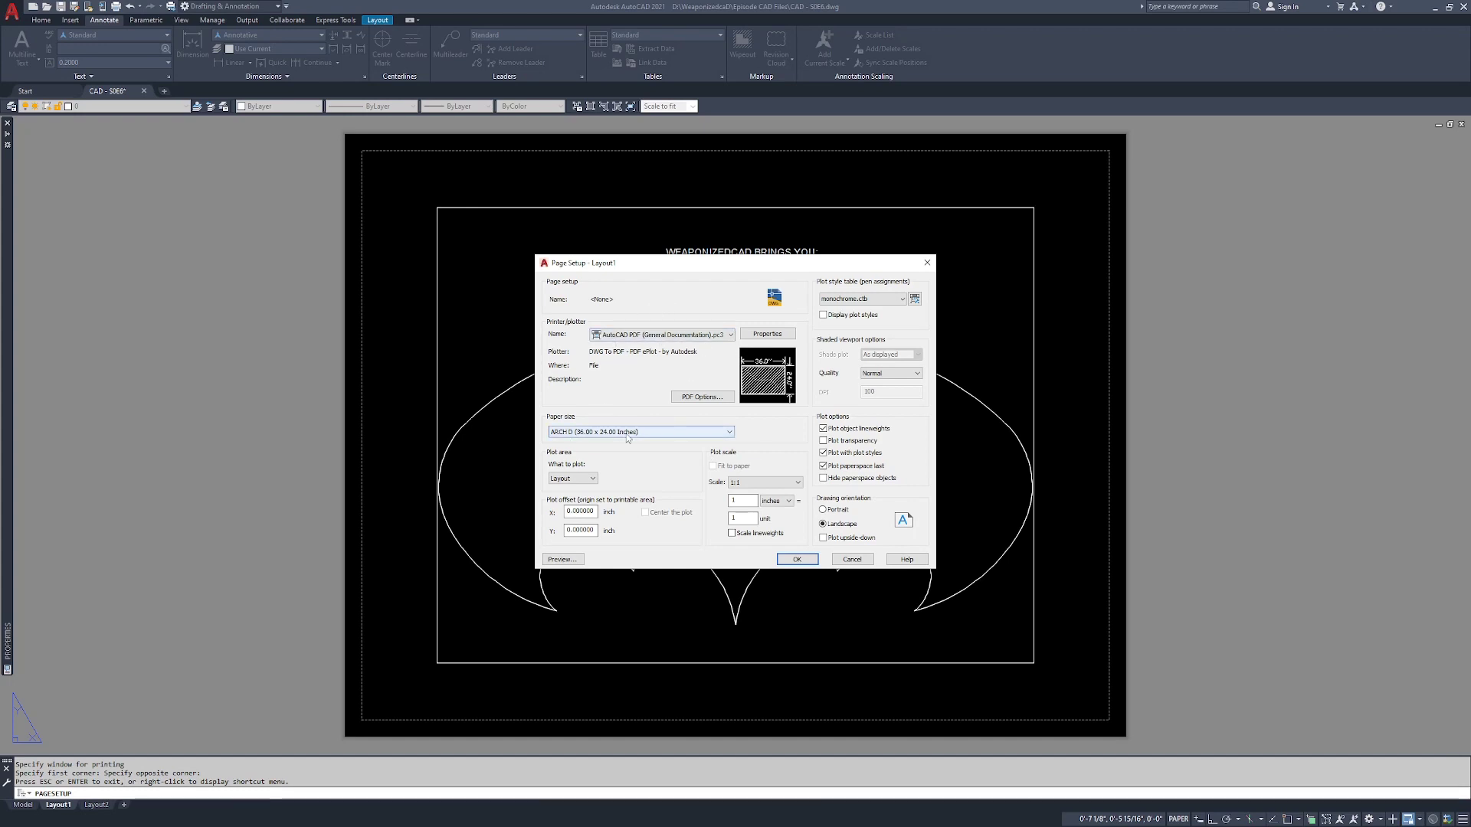
pyautogui.click(571, 480)
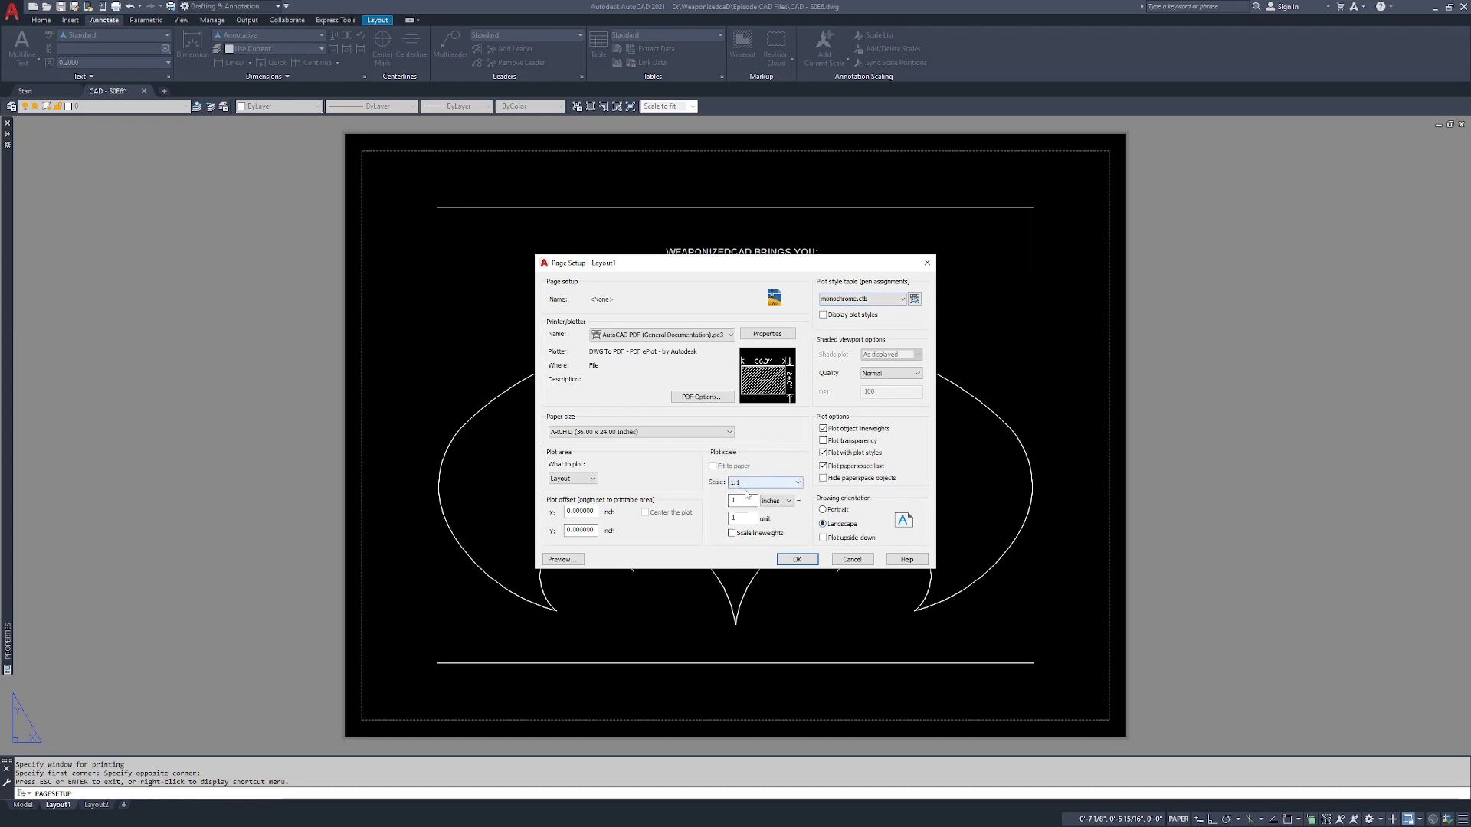
pyautogui.click(794, 559)
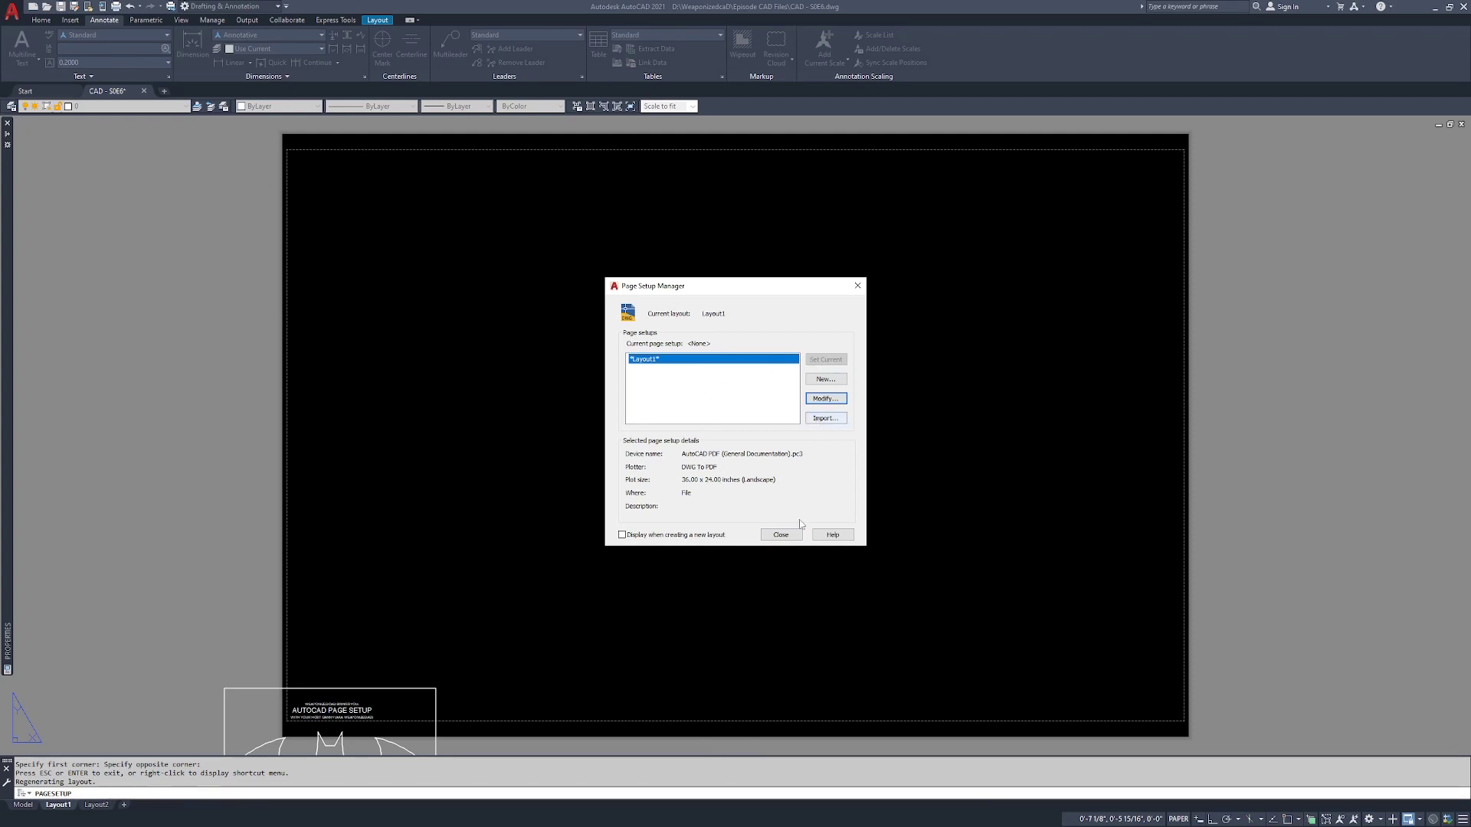
pyautogui.click(780, 537)
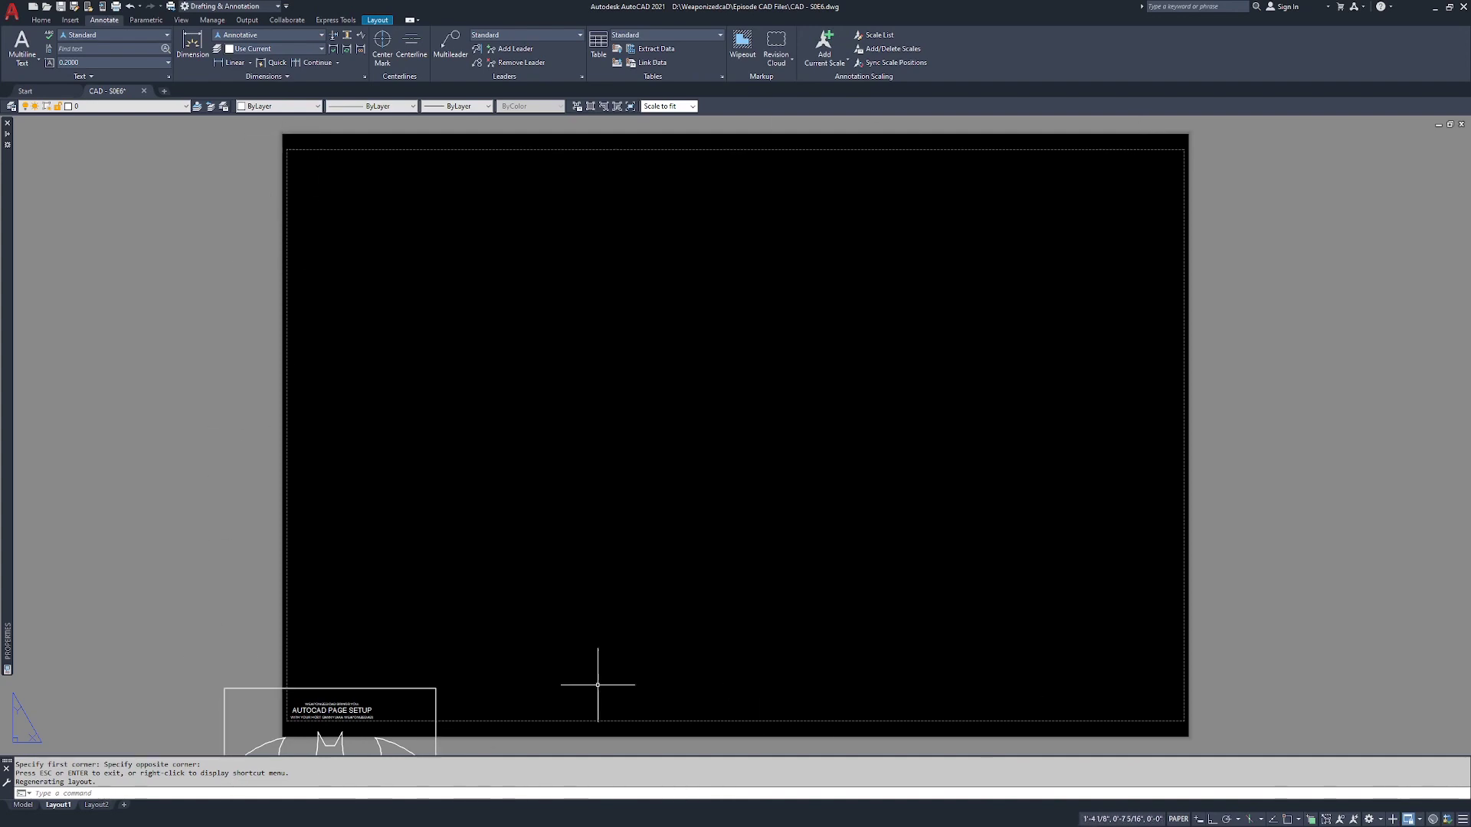
# Step: Start the MOVE command and window-select the Batman viewport box
pyautogui.moveTo(597, 684); pyautogui.dragTo(652, 480, button='middle')
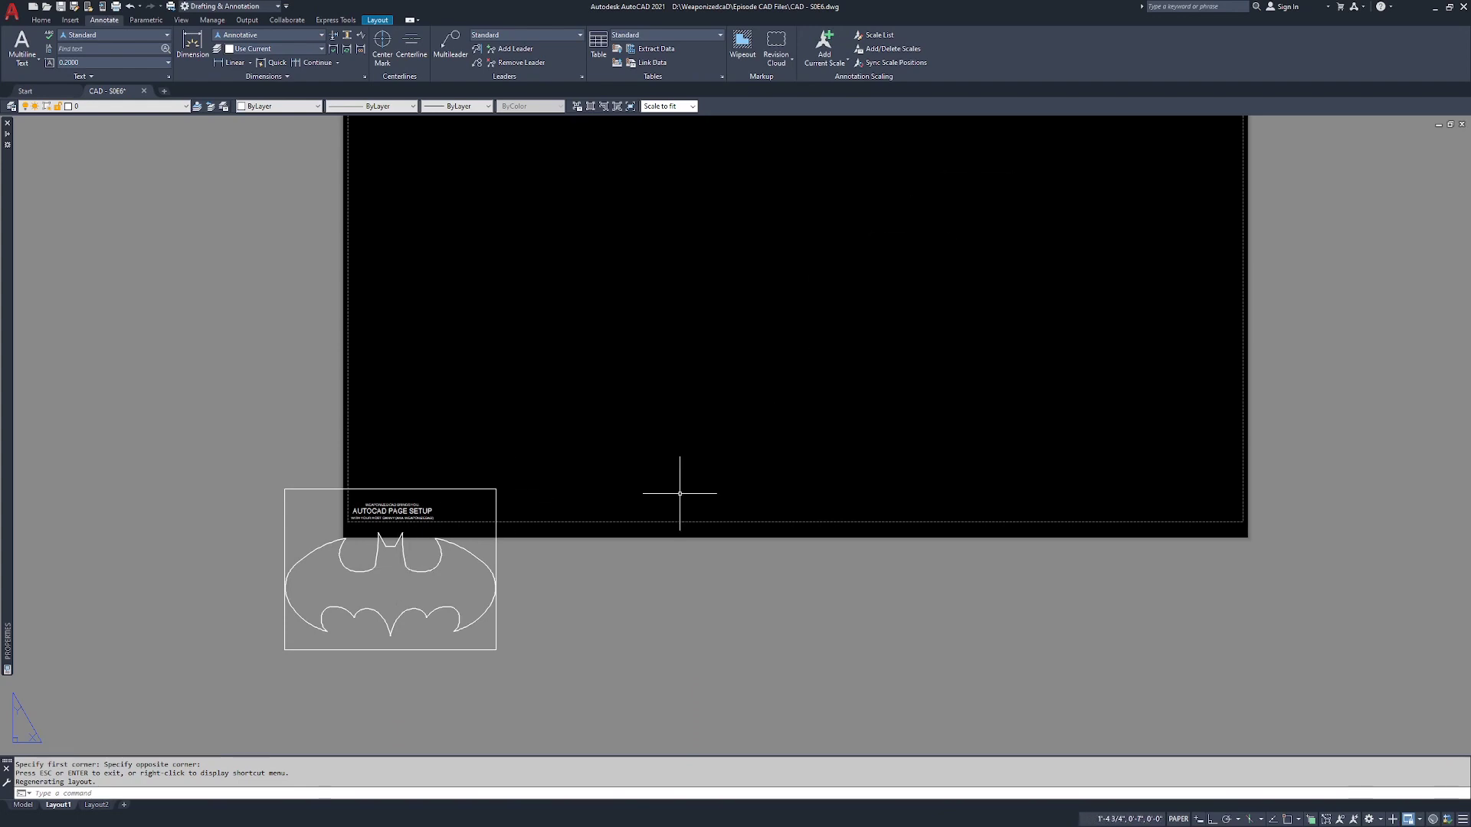
pyautogui.moveTo(680, 494); pyautogui.dragTo(687, 523, button='middle')
pyautogui.write('m')
pyautogui.press('Return')
pyautogui.click(297, 714)
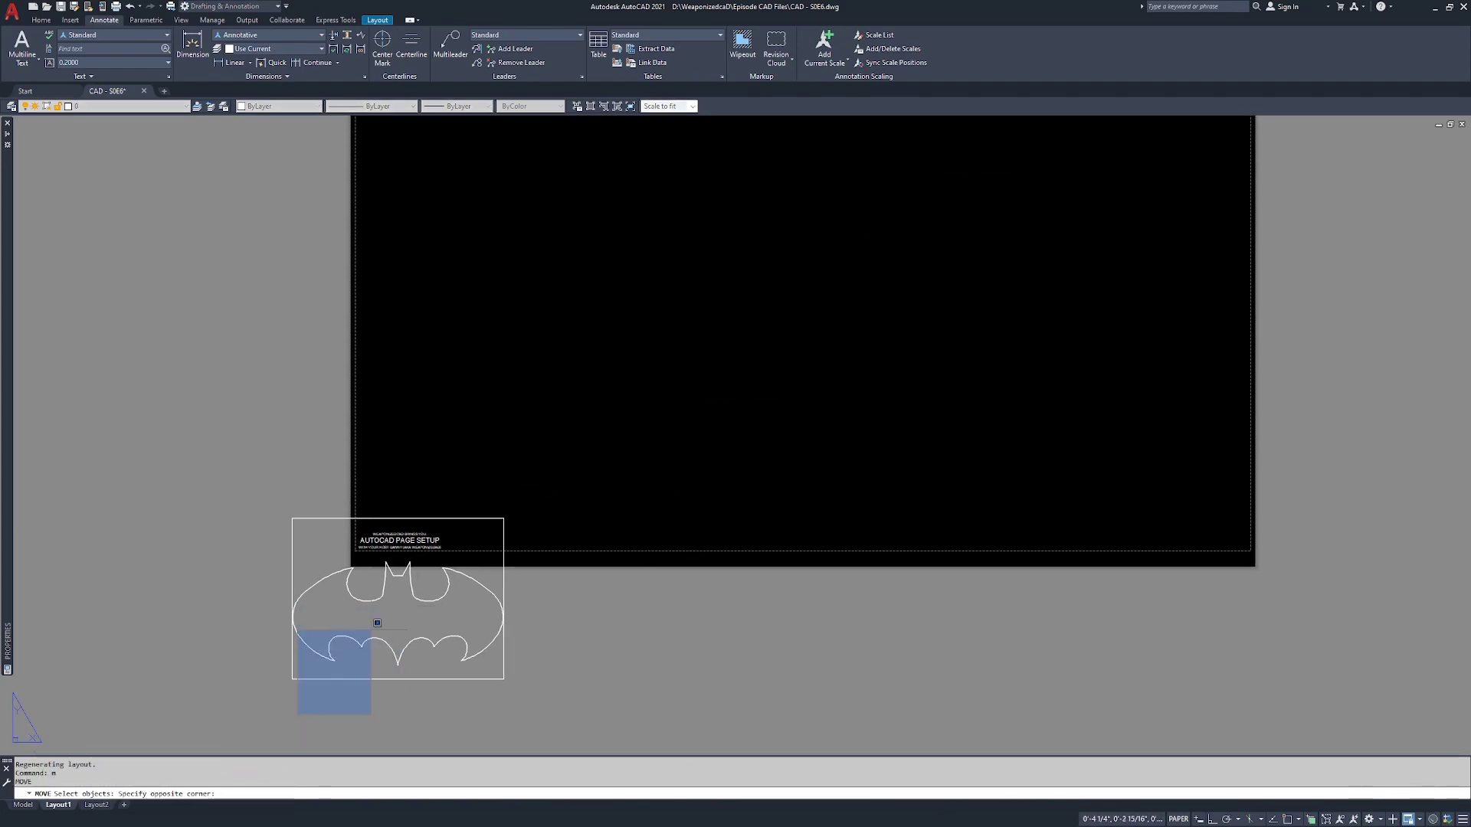
pyautogui.click(636, 427)
pyautogui.click(528, 497)
pyautogui.click(290, 682)
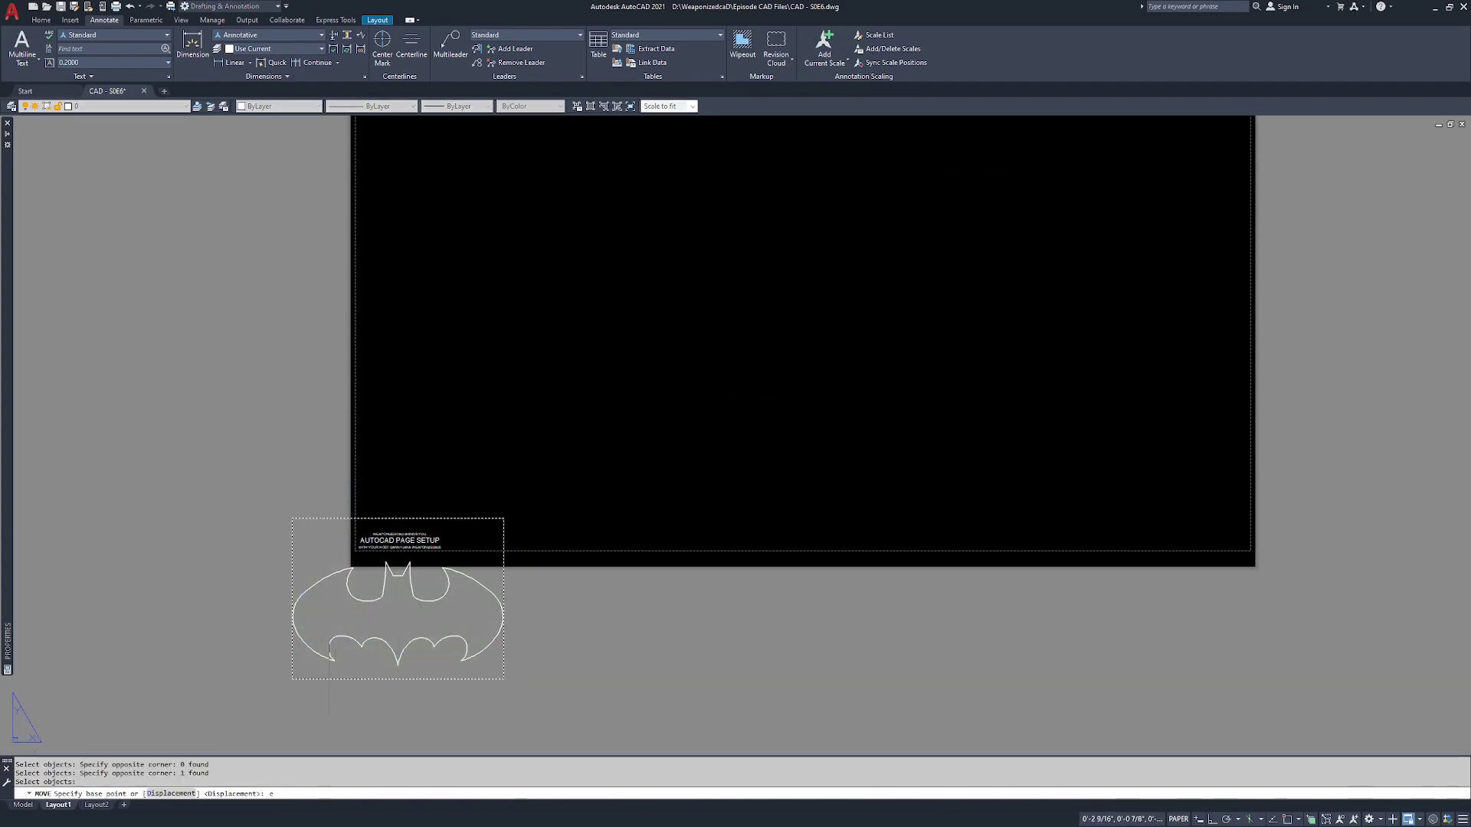
# Step: Snap the base point to the box's lower-left endpoint and place it at the sheet's lower-left margin corner
pyautogui.write('nd')
pyautogui.press('Return')
pyautogui.click(293, 677)
pyautogui.scroll(12, 358, 552)
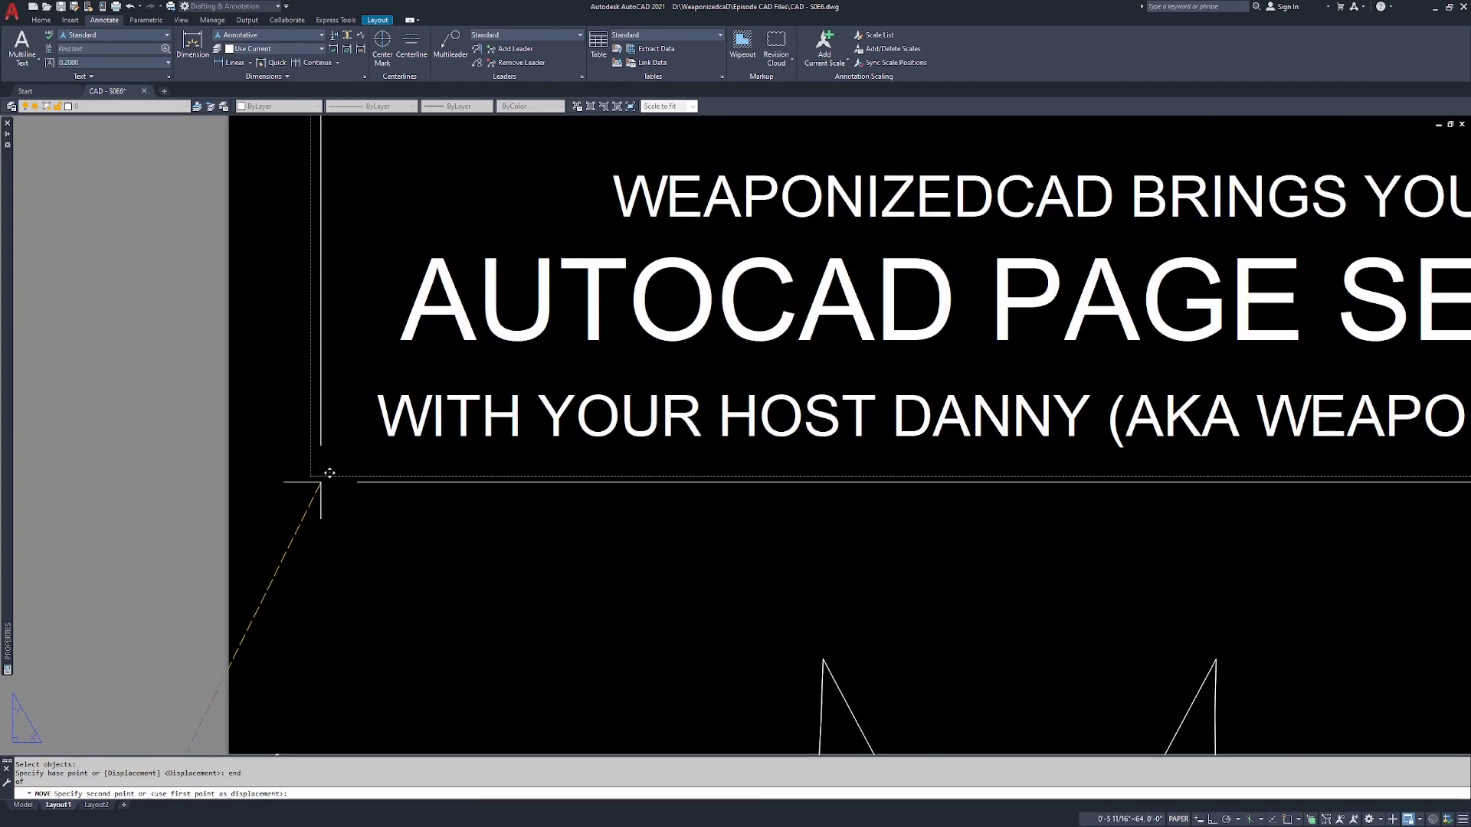
pyautogui.scroll(8, 329, 472)
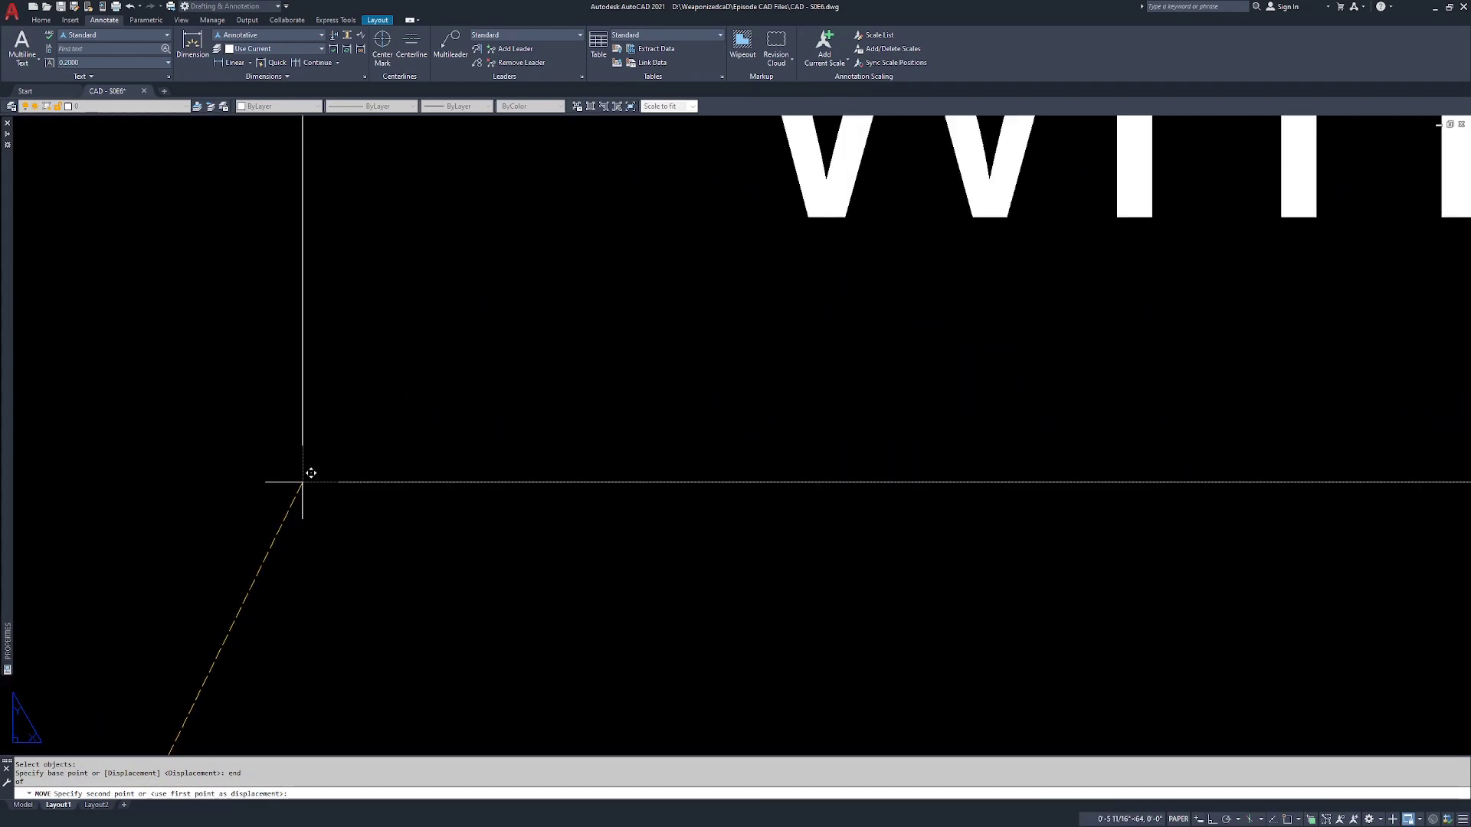
pyautogui.click(302, 482)
pyautogui.scroll(-12, 306, 483)
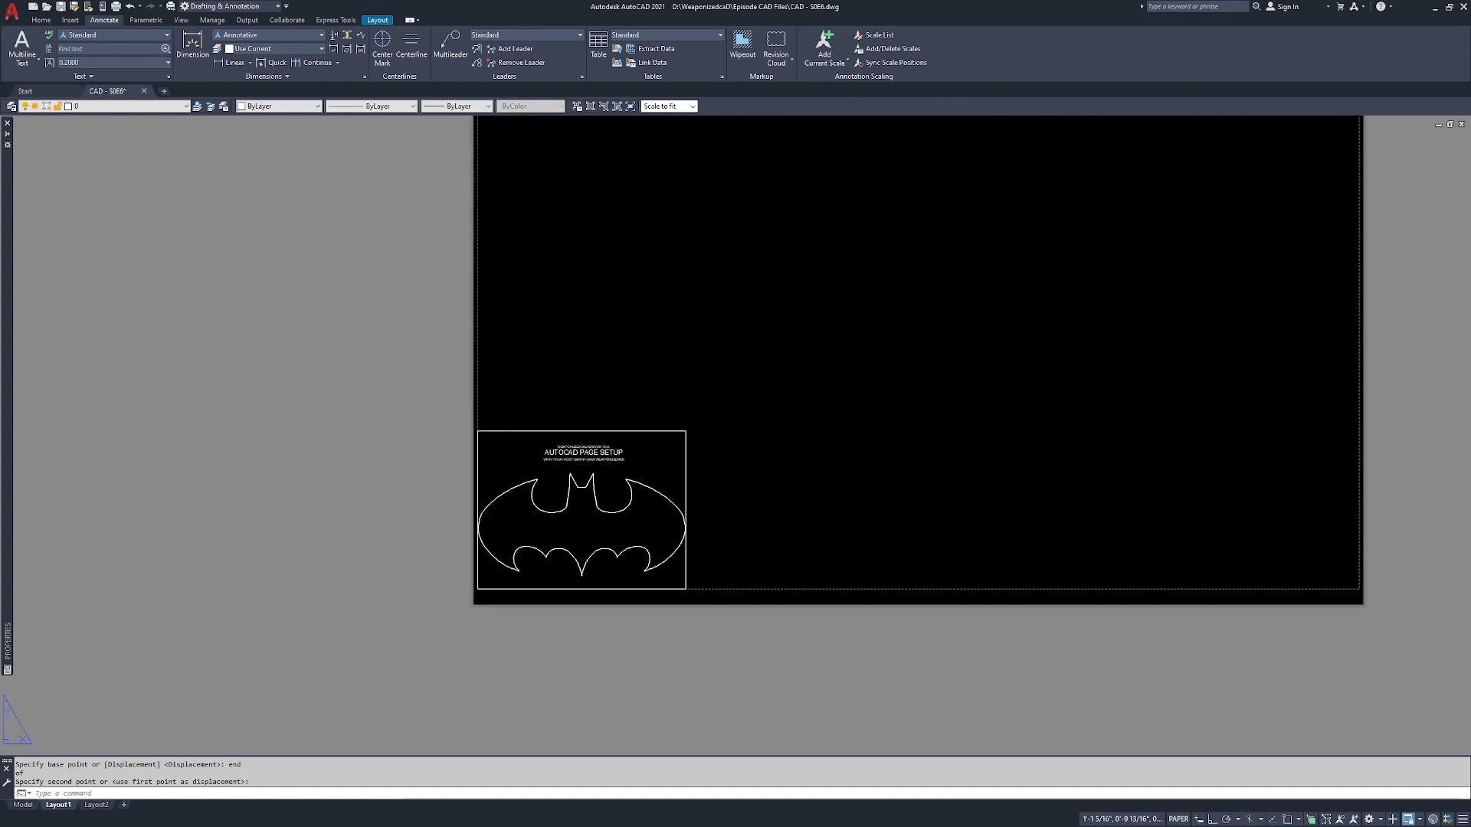
pyautogui.scroll(-2, 459, 535)
# Step: Stretch the viewport's top-right grip to the sheet's top-right margin corner, then enter model space inside it
pyautogui.click(460, 558)
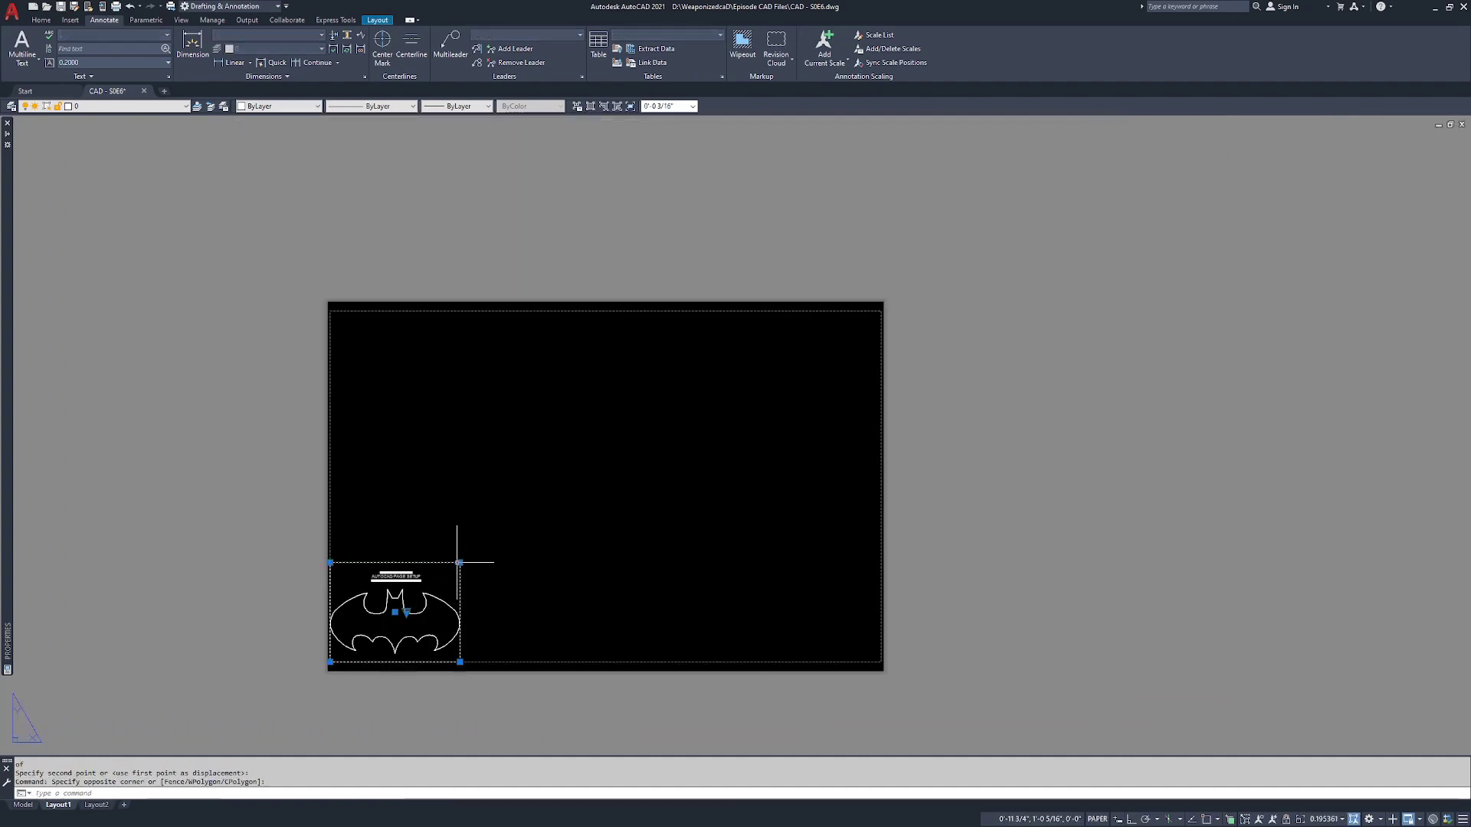
pyautogui.click(459, 562)
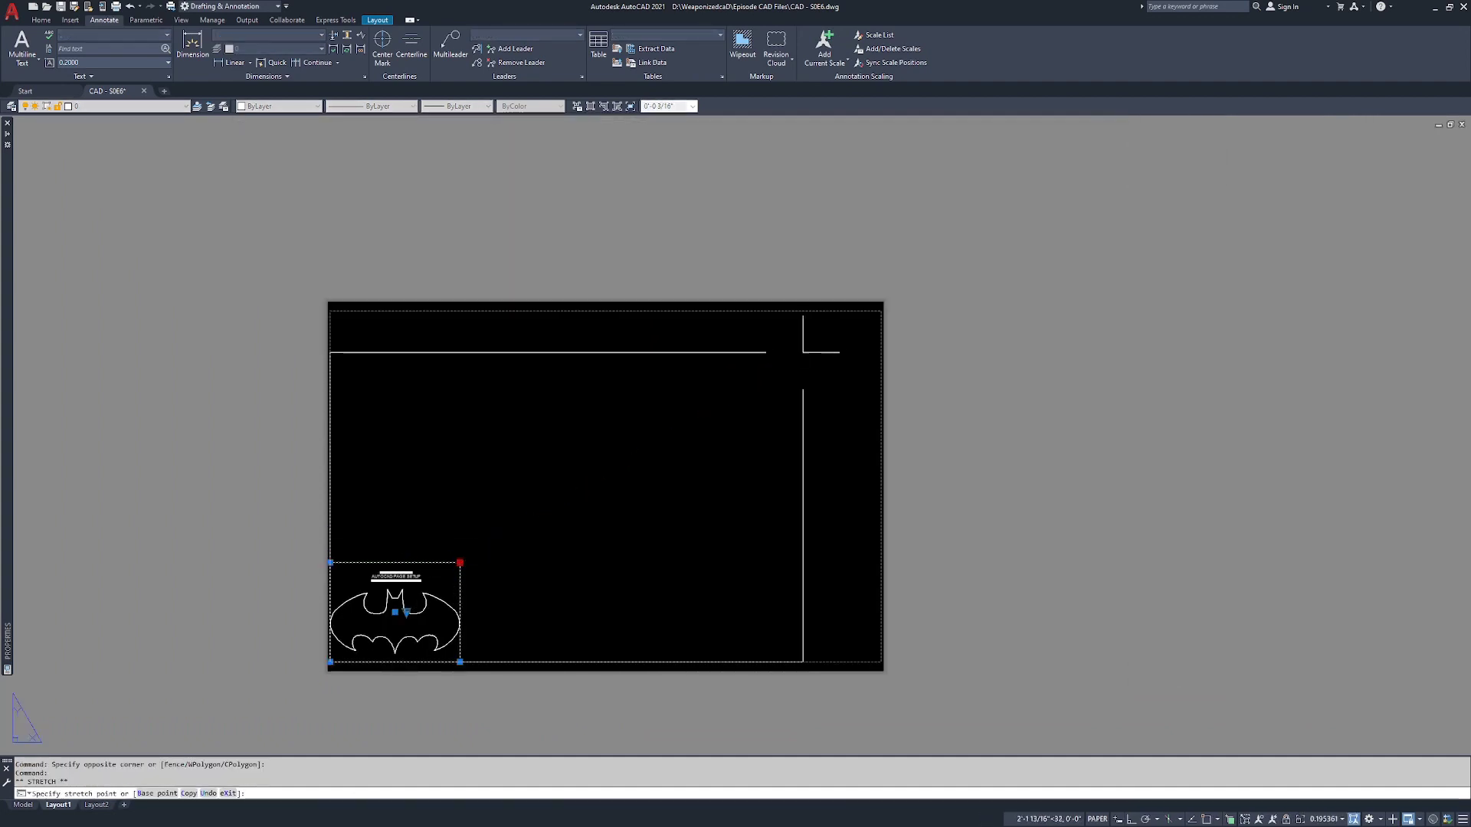
pyautogui.click(879, 310)
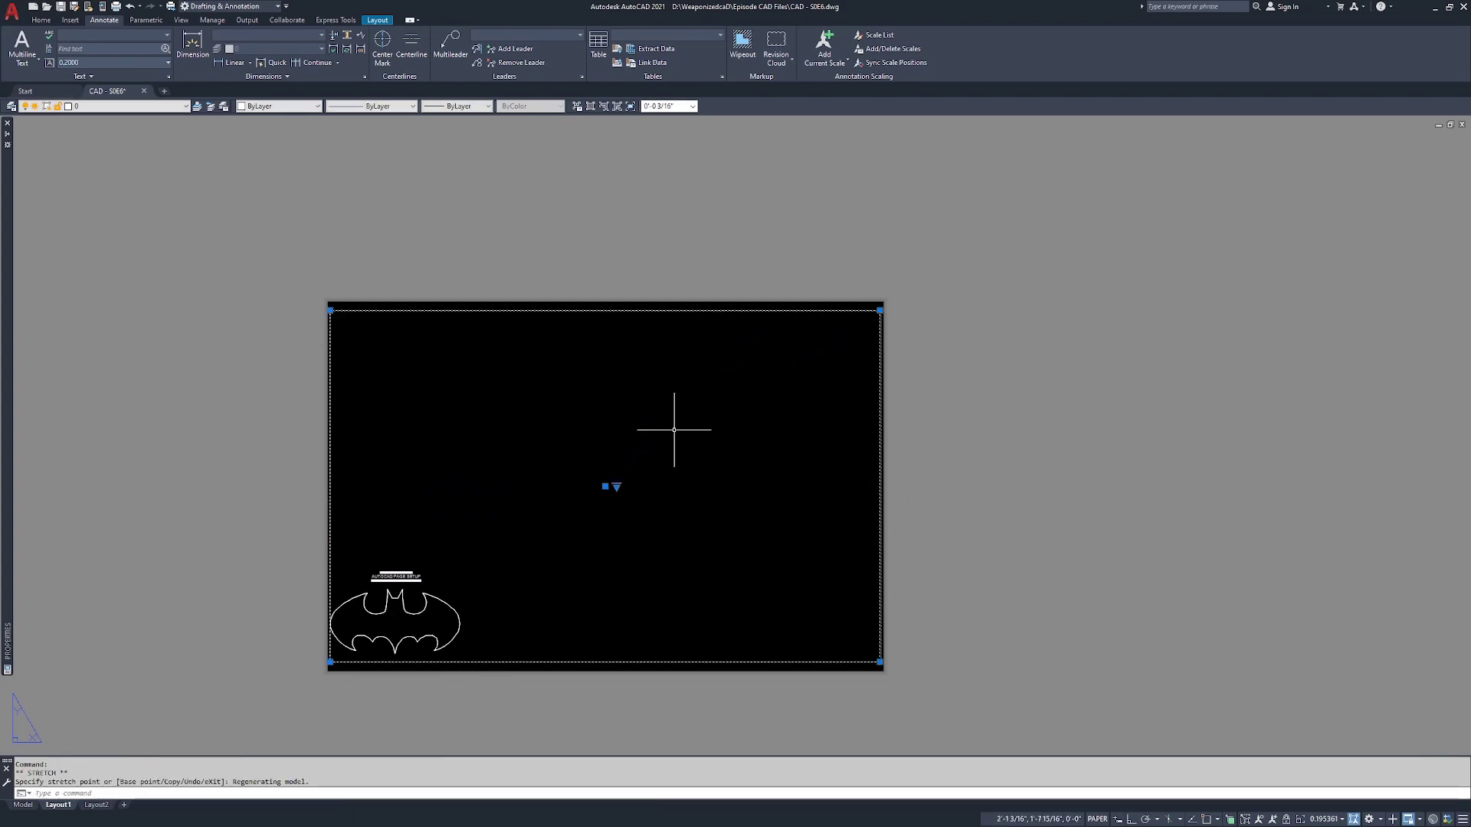
pyautogui.doubleClick(535, 526)
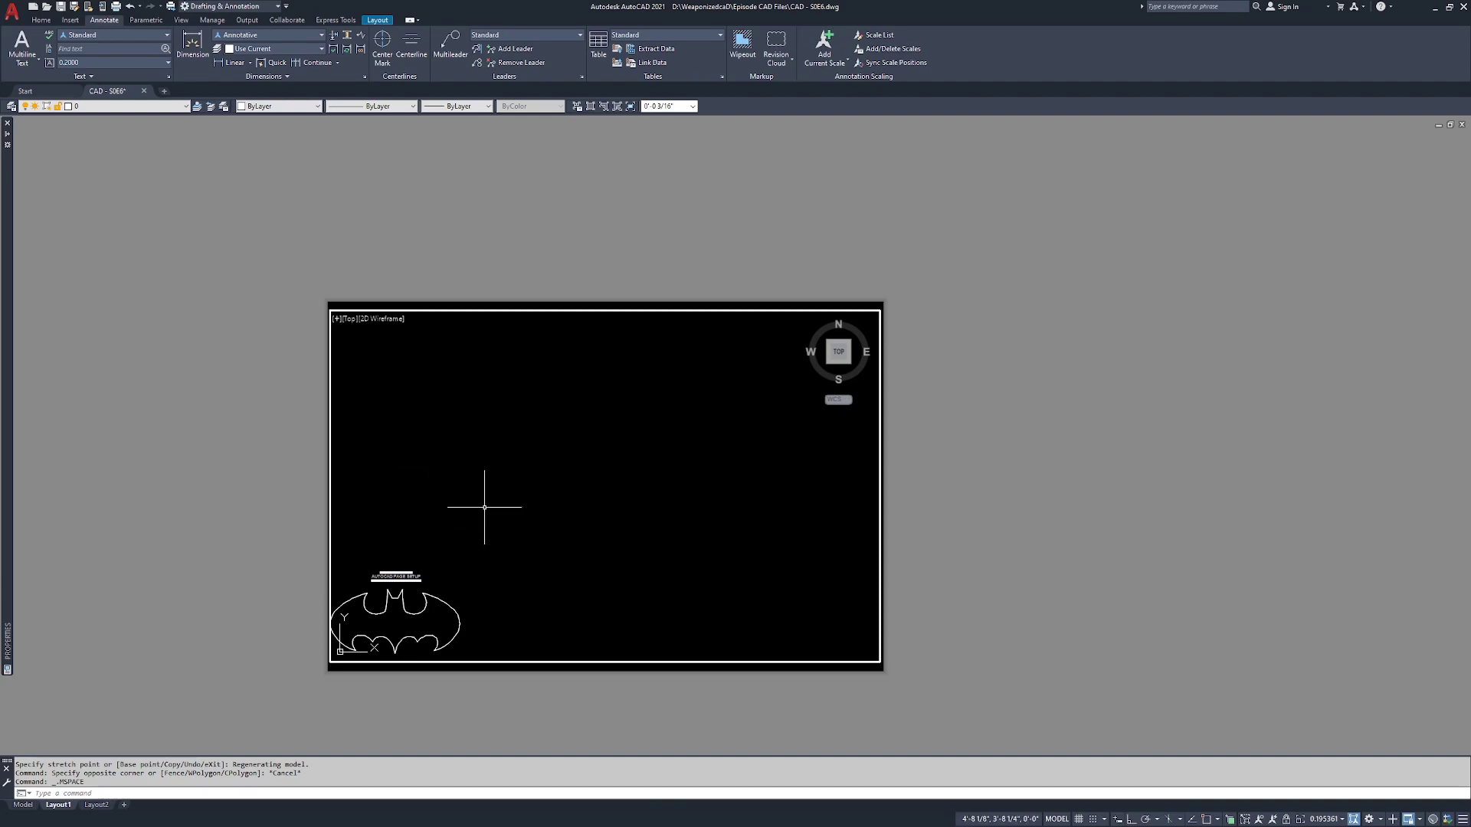
# Step: Zoom Extents inside the viewport so the bat logo and title text fill it
pyautogui.press('Return')
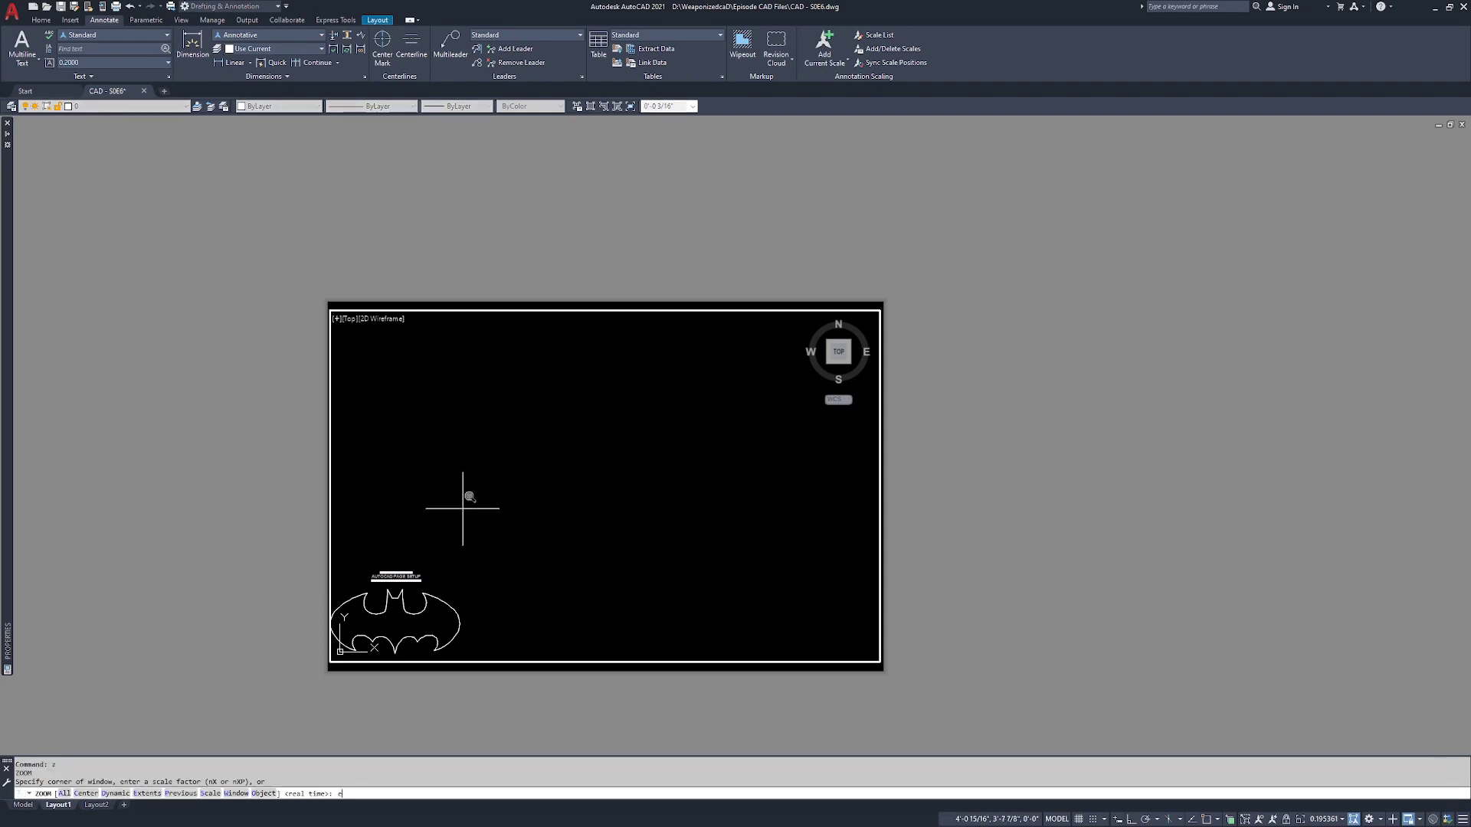
pyautogui.write('e')
pyautogui.press('Return')
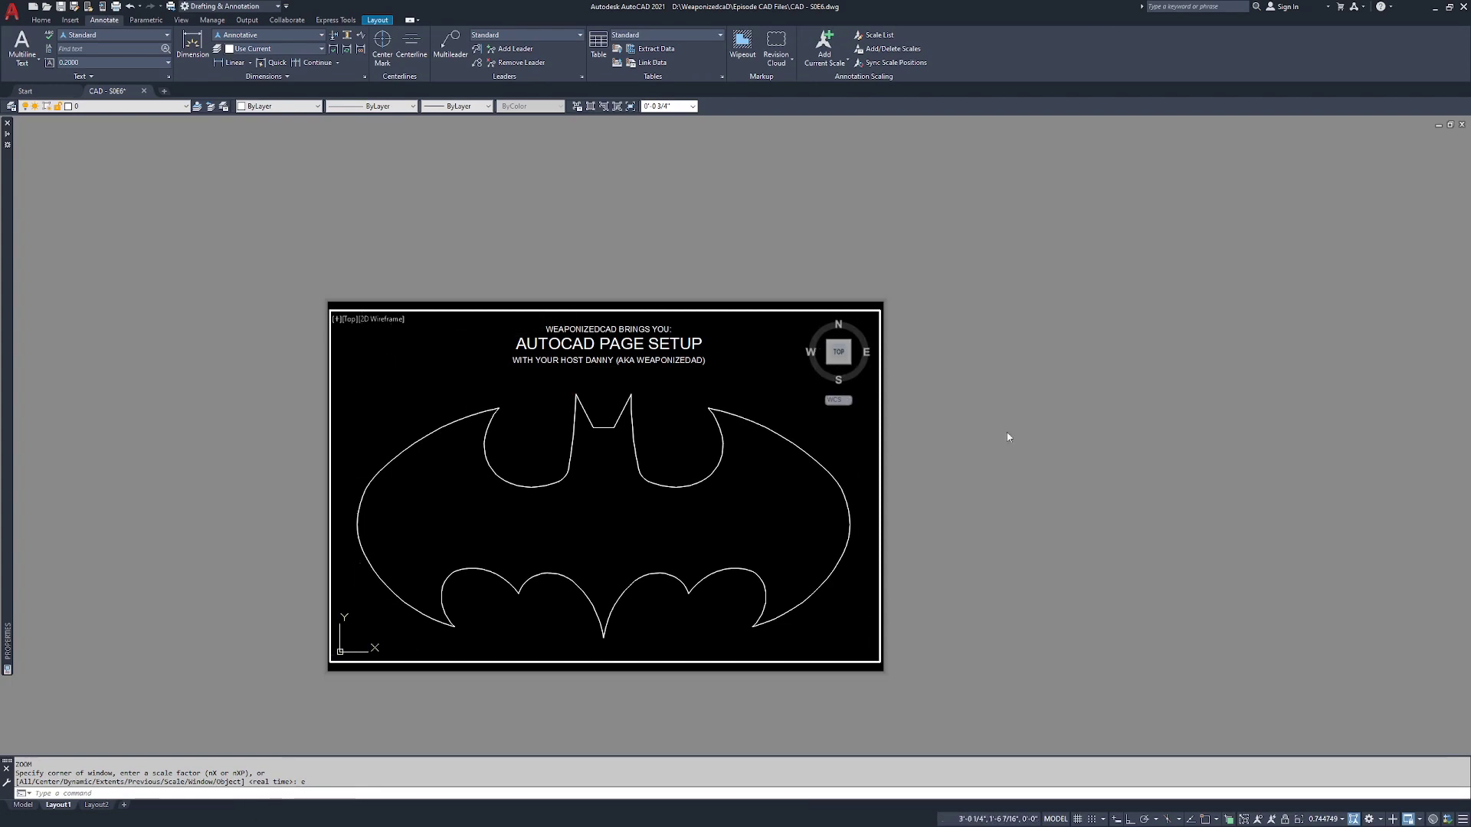
# Step: Leave the viewport and return to paper space on Layout1
pyautogui.doubleClick(940, 365)
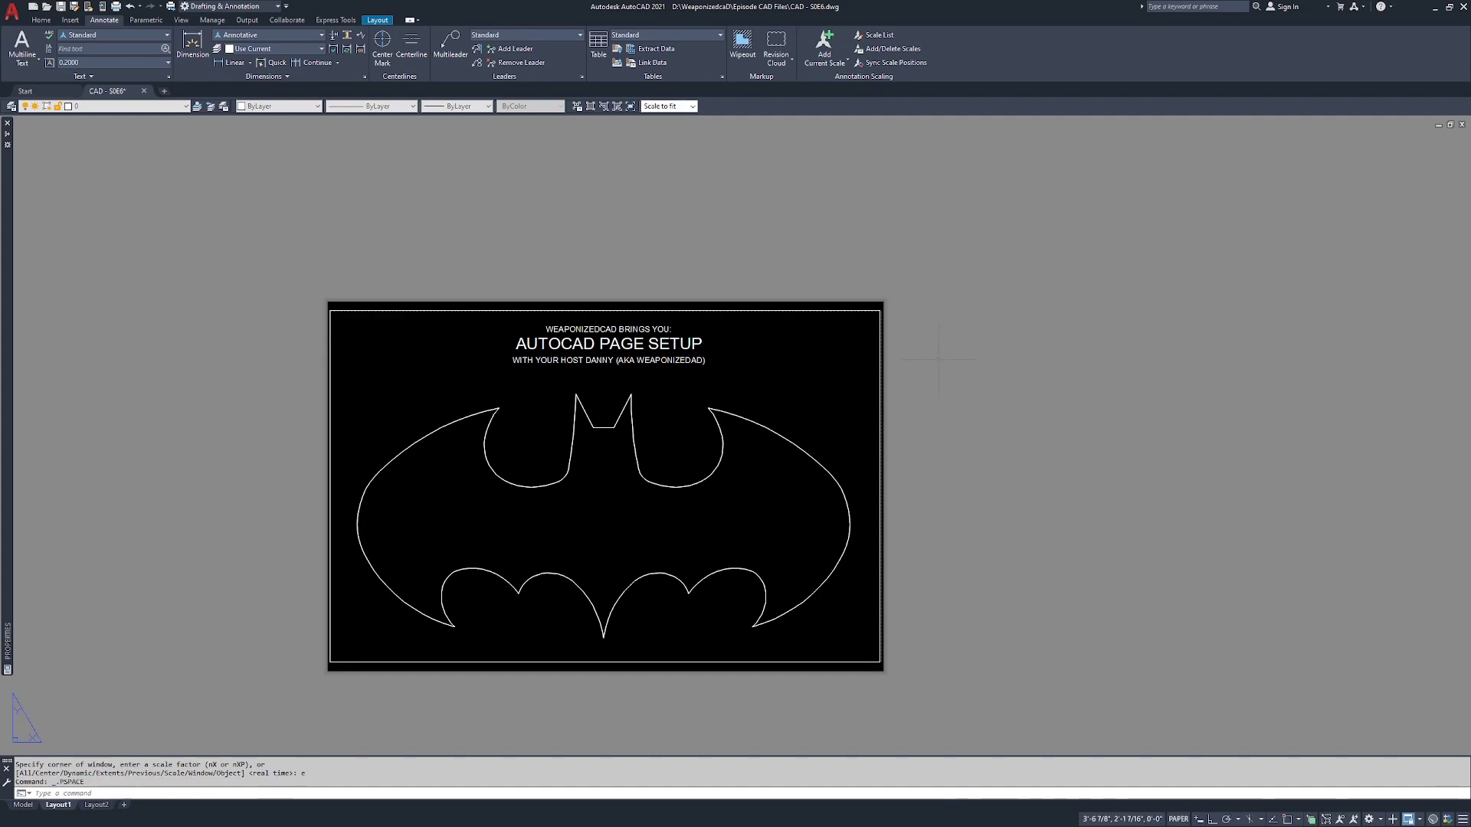
pyautogui.click(682, 218)
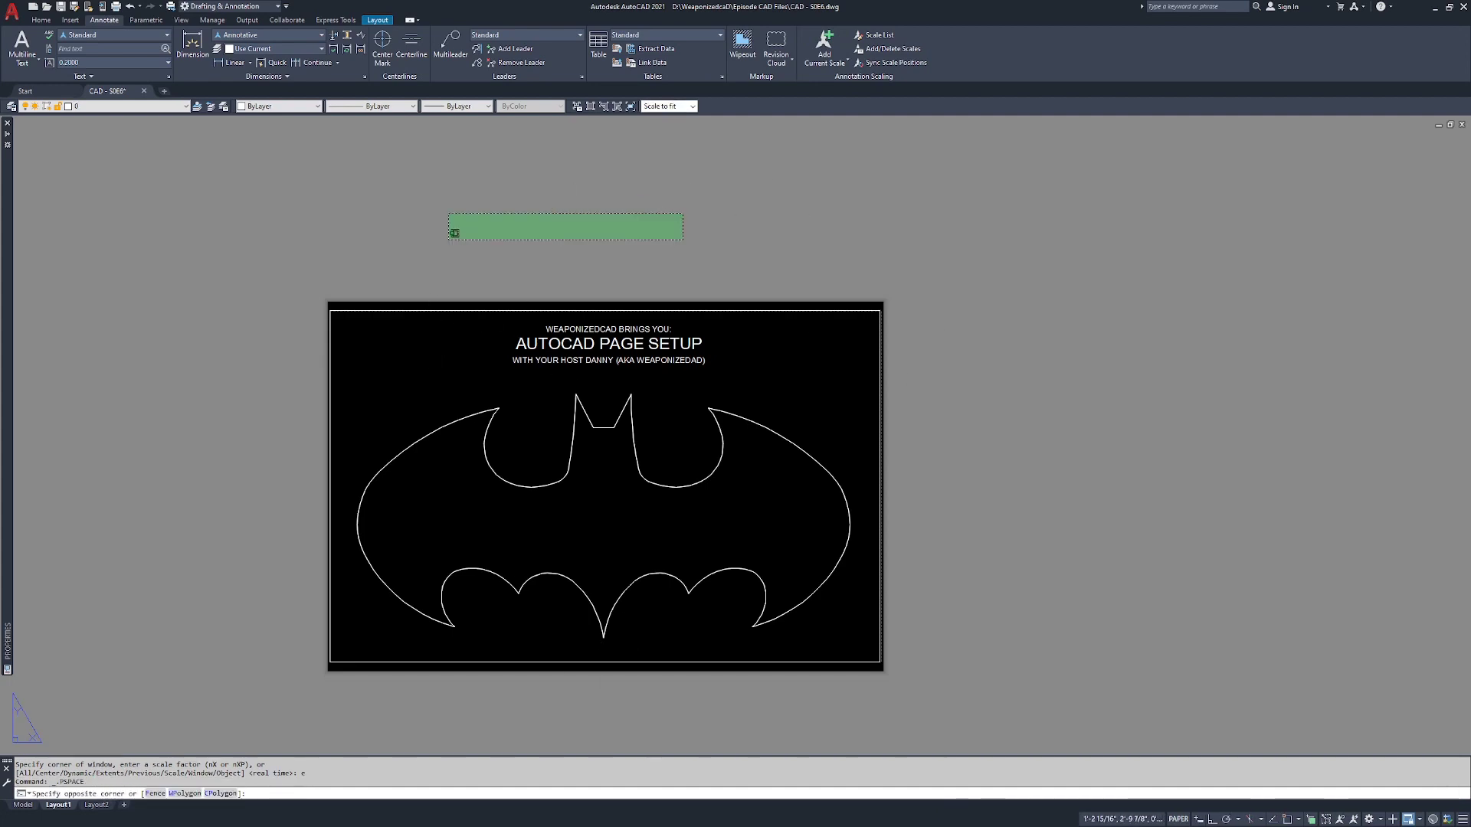
pyautogui.click(453, 234)
pyautogui.click(688, 236)
pyautogui.click(689, 236)
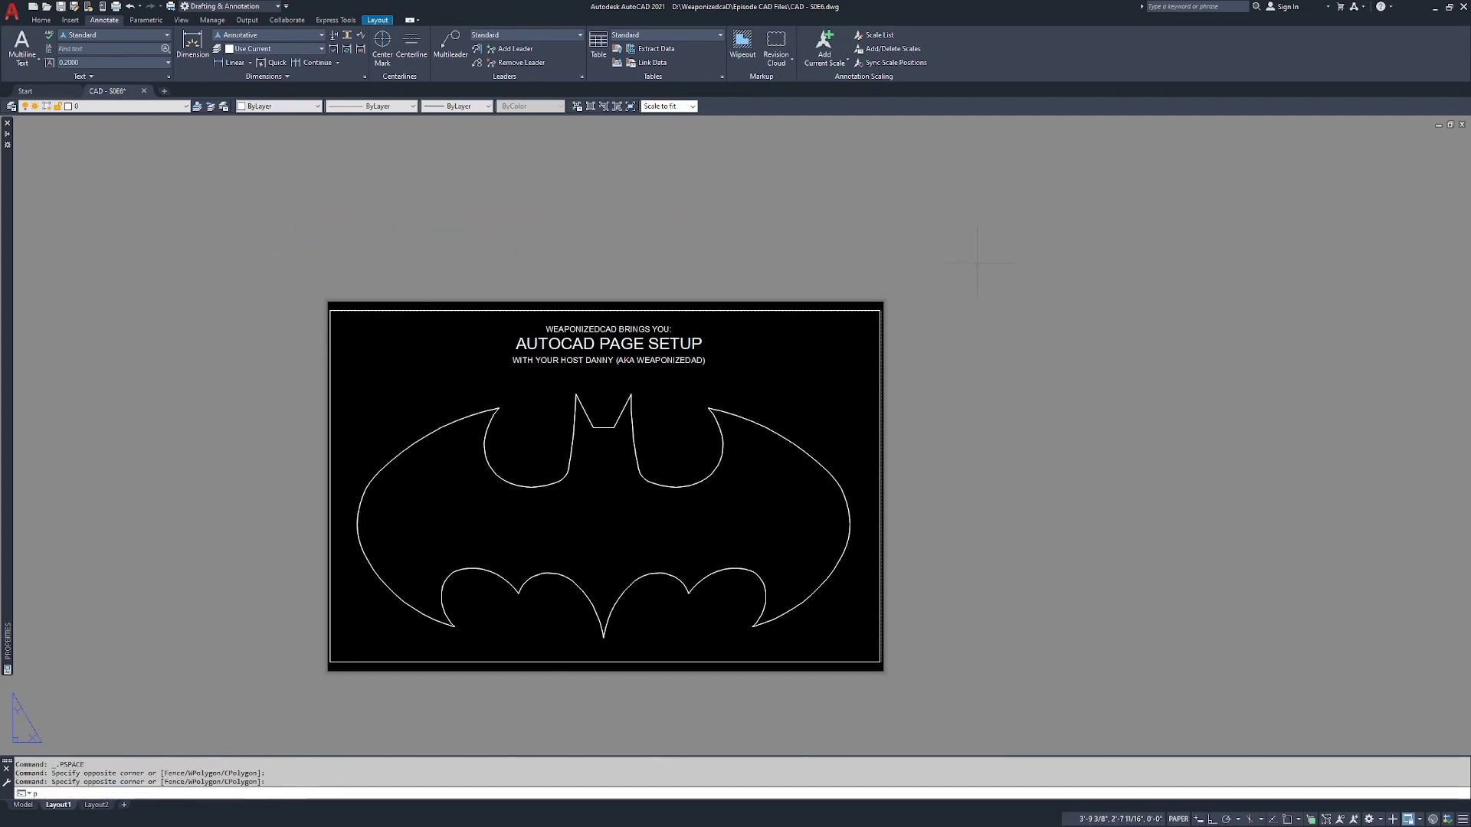
# Step: Draw a stray diagonal line across the sheet's right edge
pyautogui.write('l')
pyautogui.press('Return')
pyautogui.click(1086, 212)
pyautogui.click(873, 586)
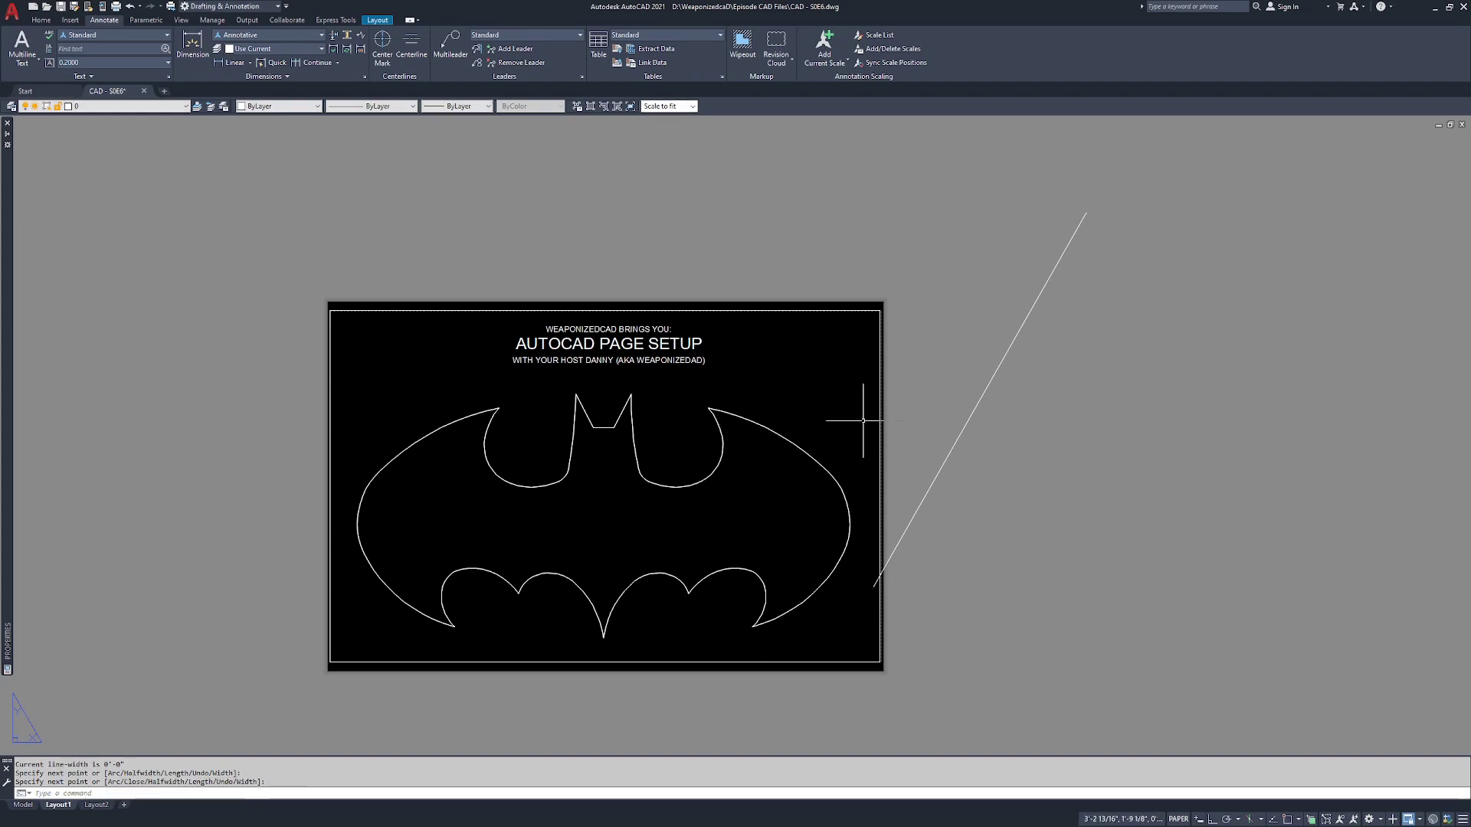
pyautogui.press('Return')
# Step: Toggle in and out of the viewport several times, finishing in paper space
pyautogui.doubleClick(831, 388)
pyautogui.click(831, 402)
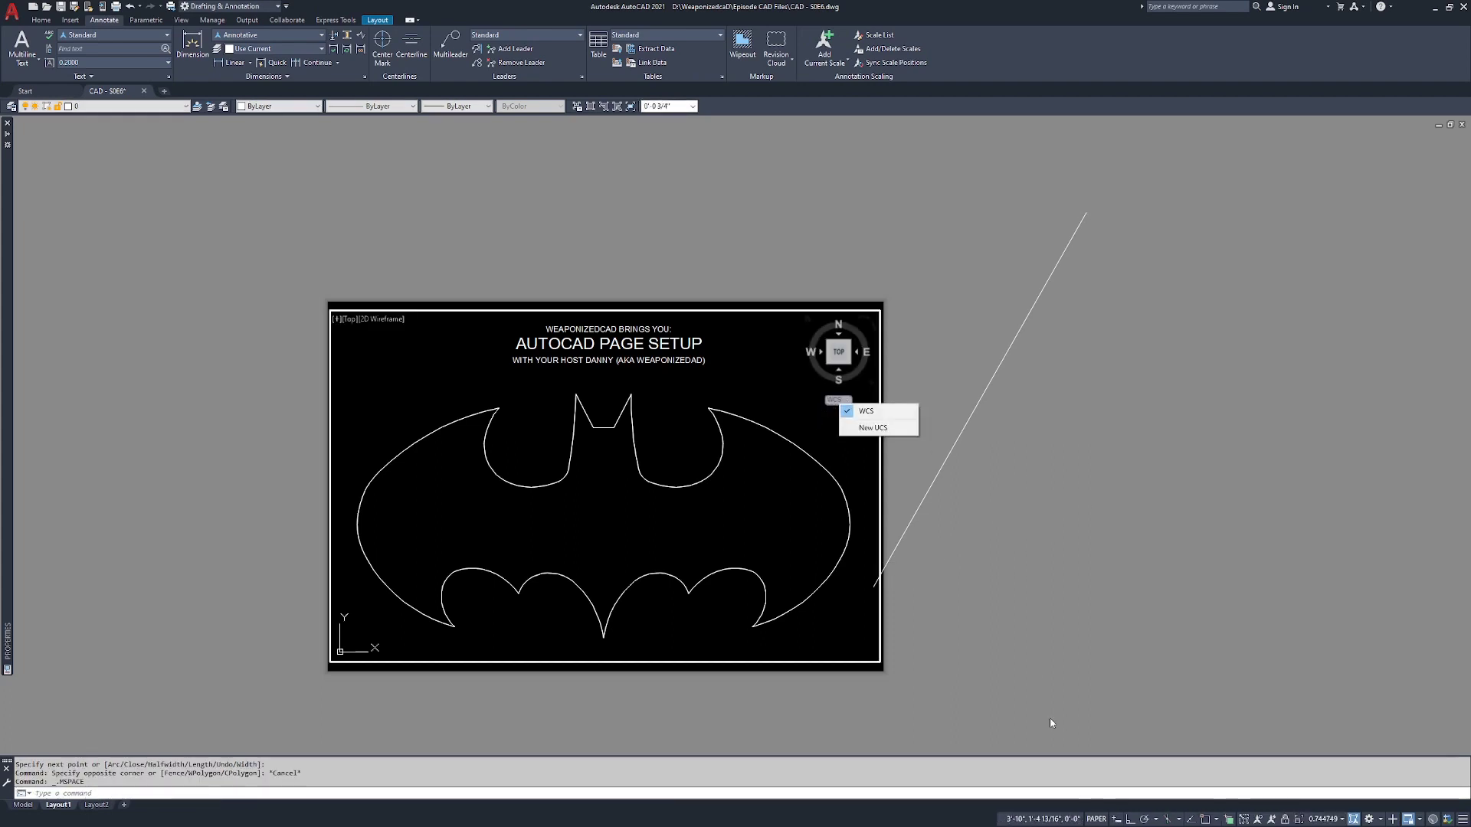
pyautogui.click(969, 525)
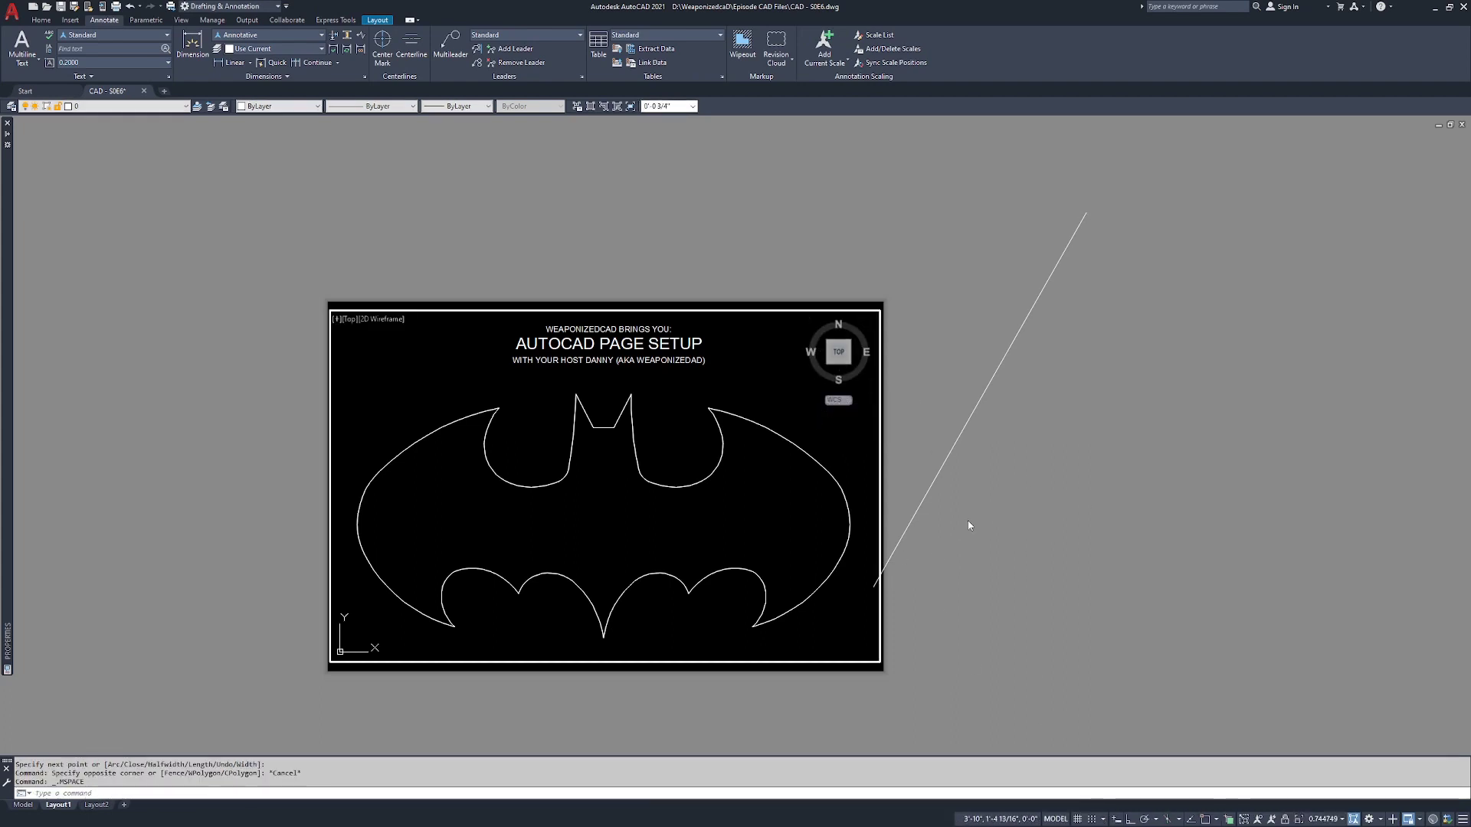
pyautogui.click(1053, 821)
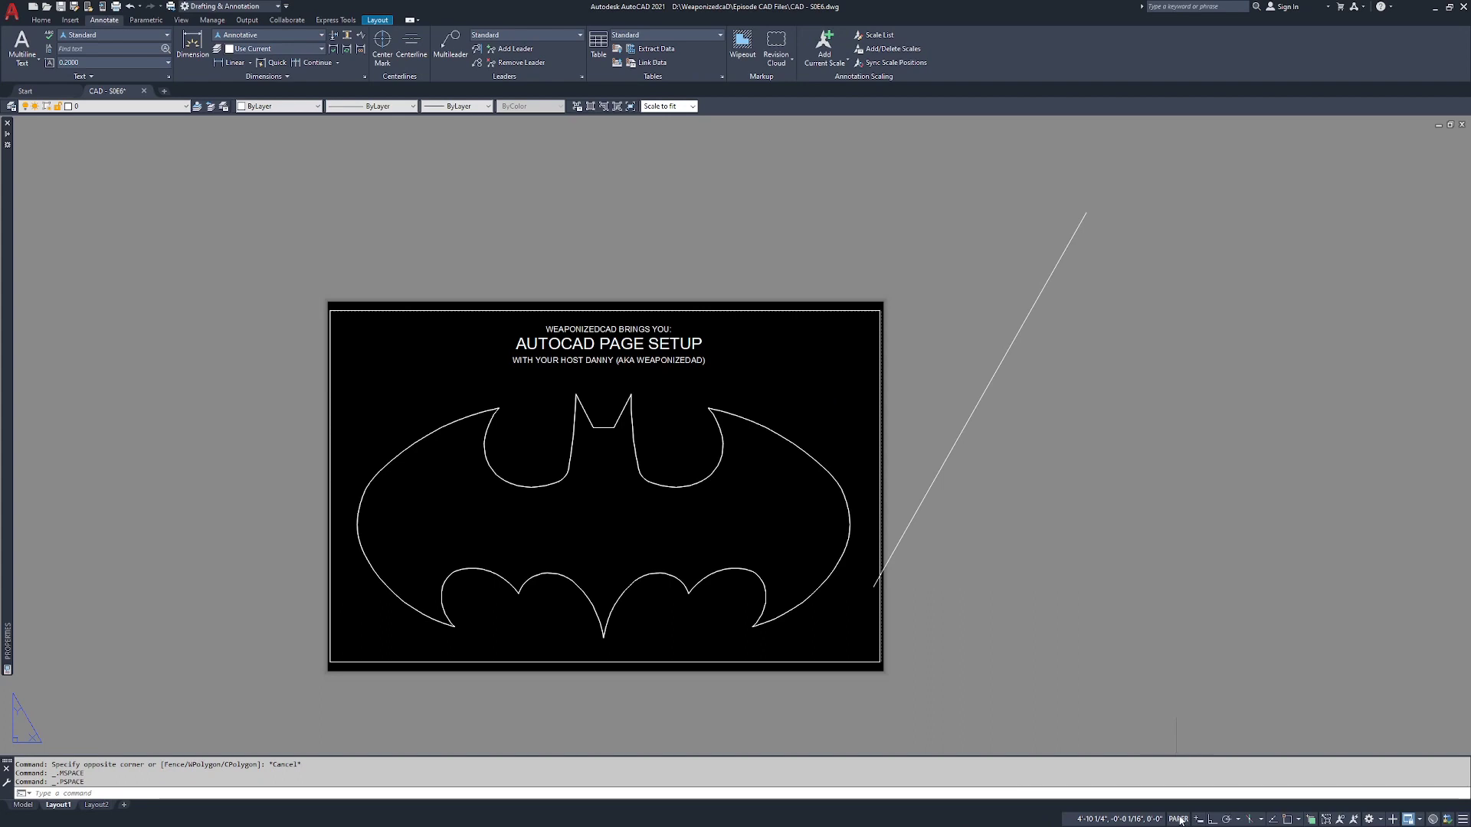
pyautogui.doubleClick(766, 399)
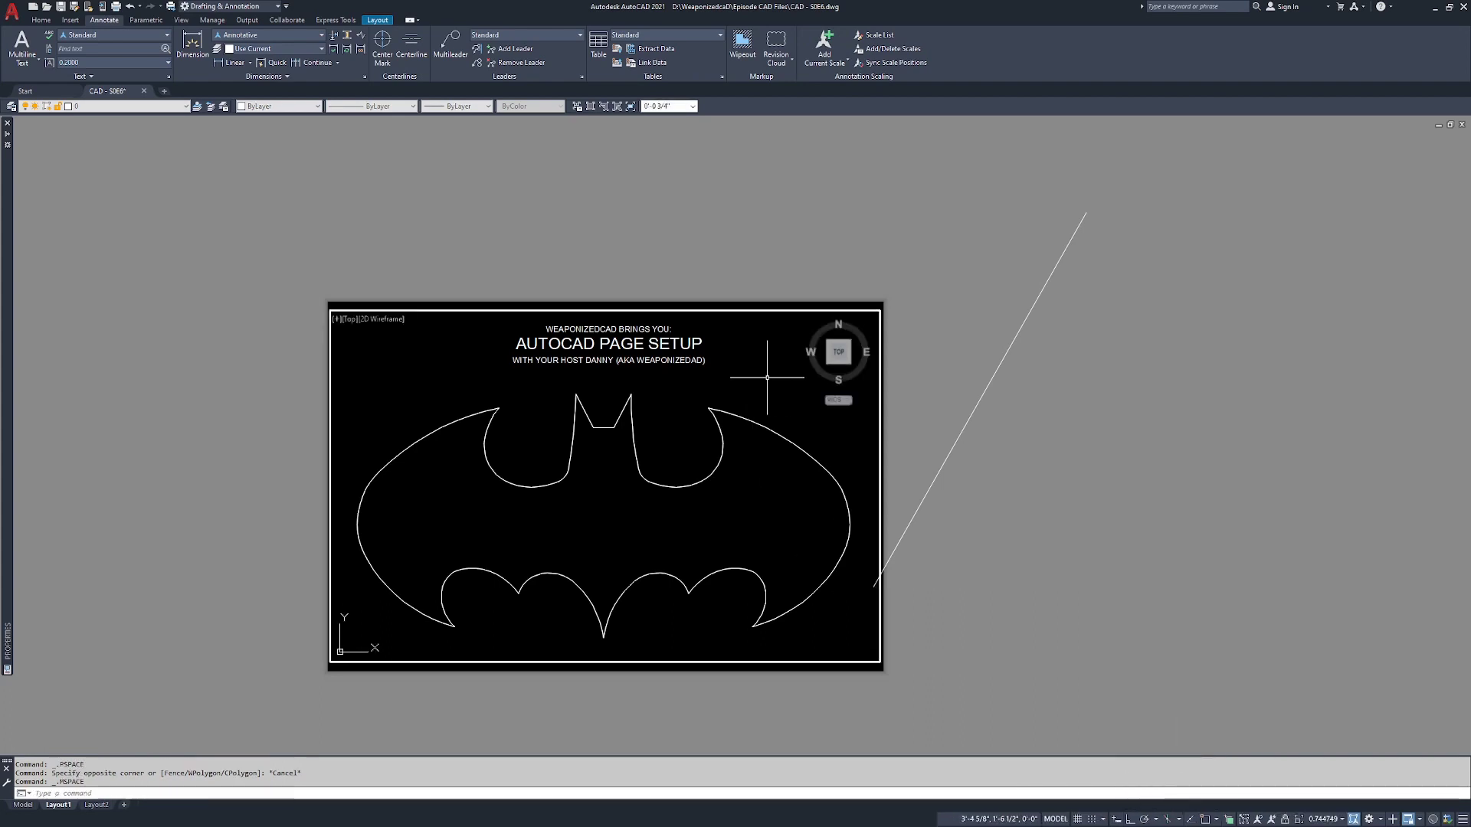
pyautogui.click(1057, 819)
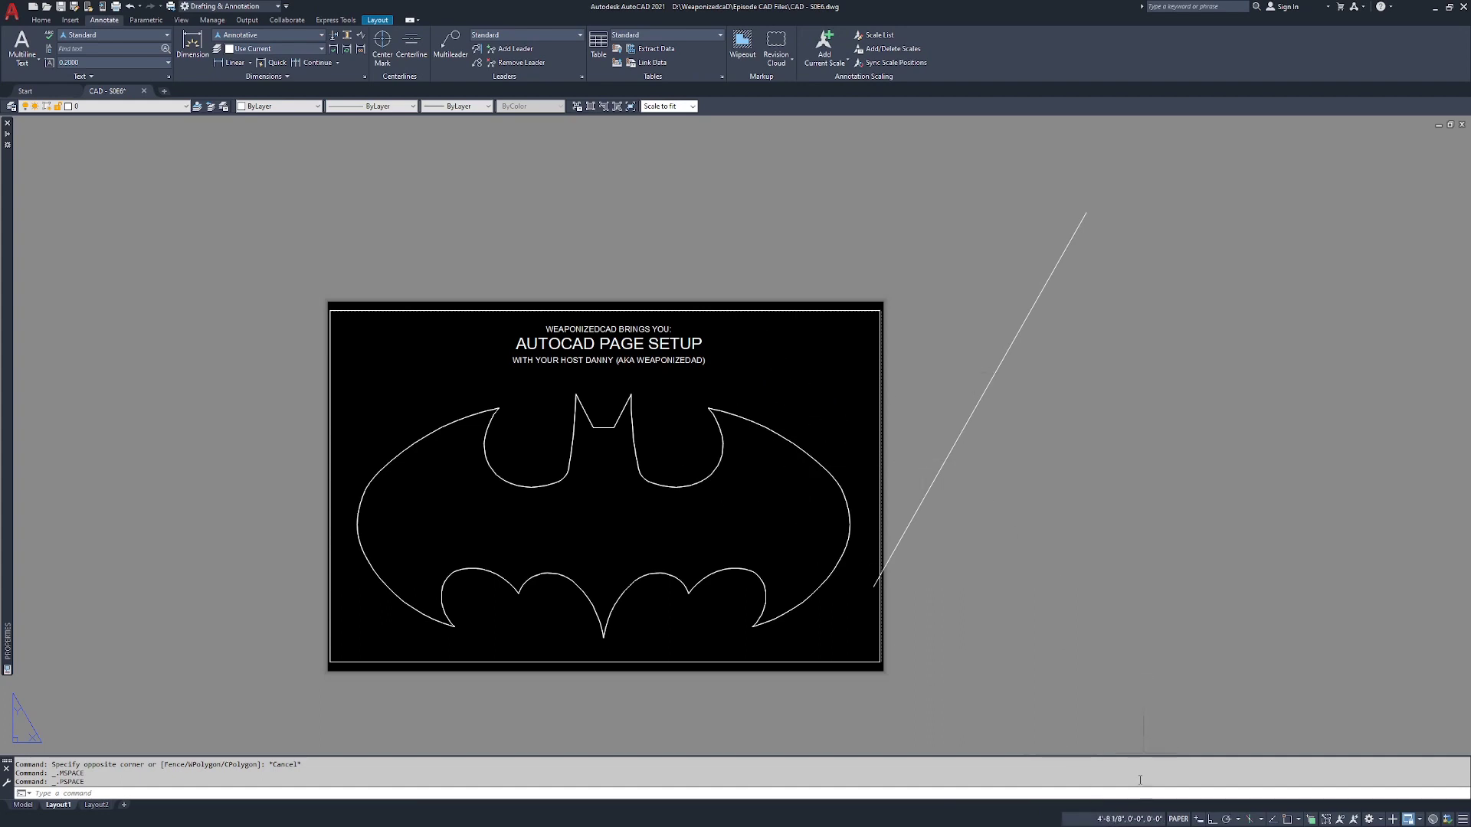
pyautogui.click(1180, 819)
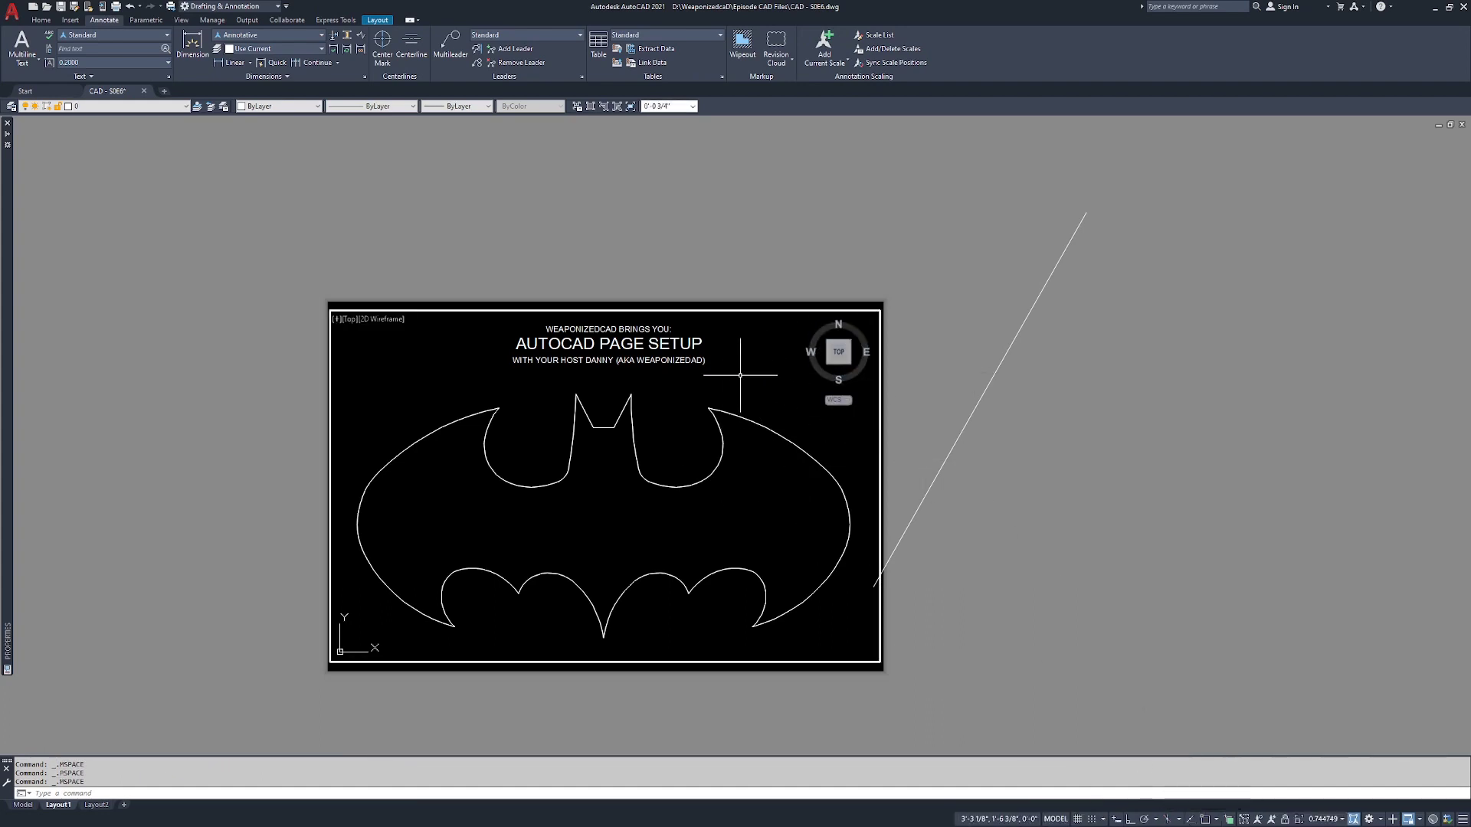
pyautogui.doubleClick(994, 492)
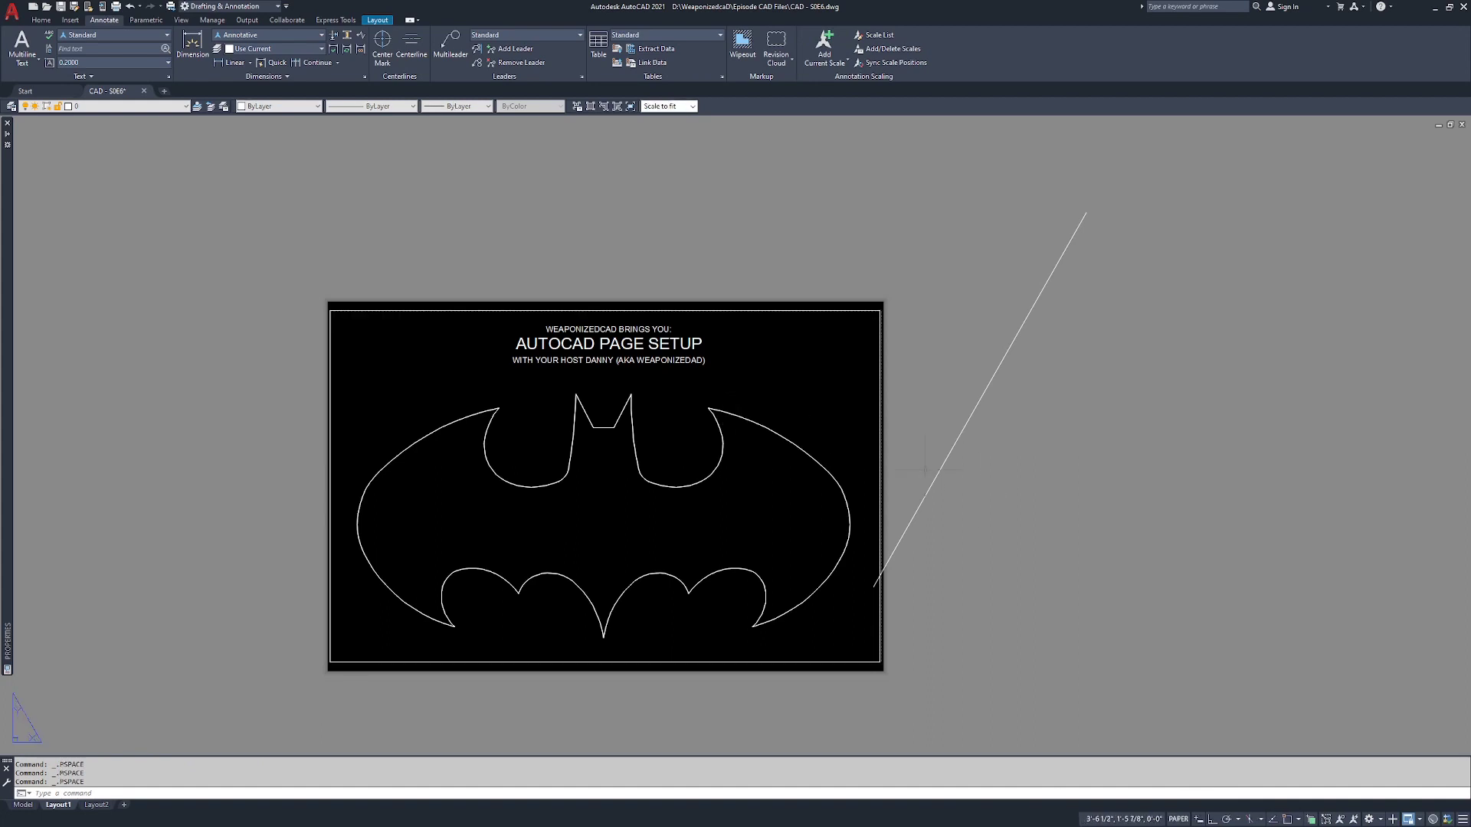
pyautogui.doubleClick(788, 355)
pyautogui.doubleClick(796, 258)
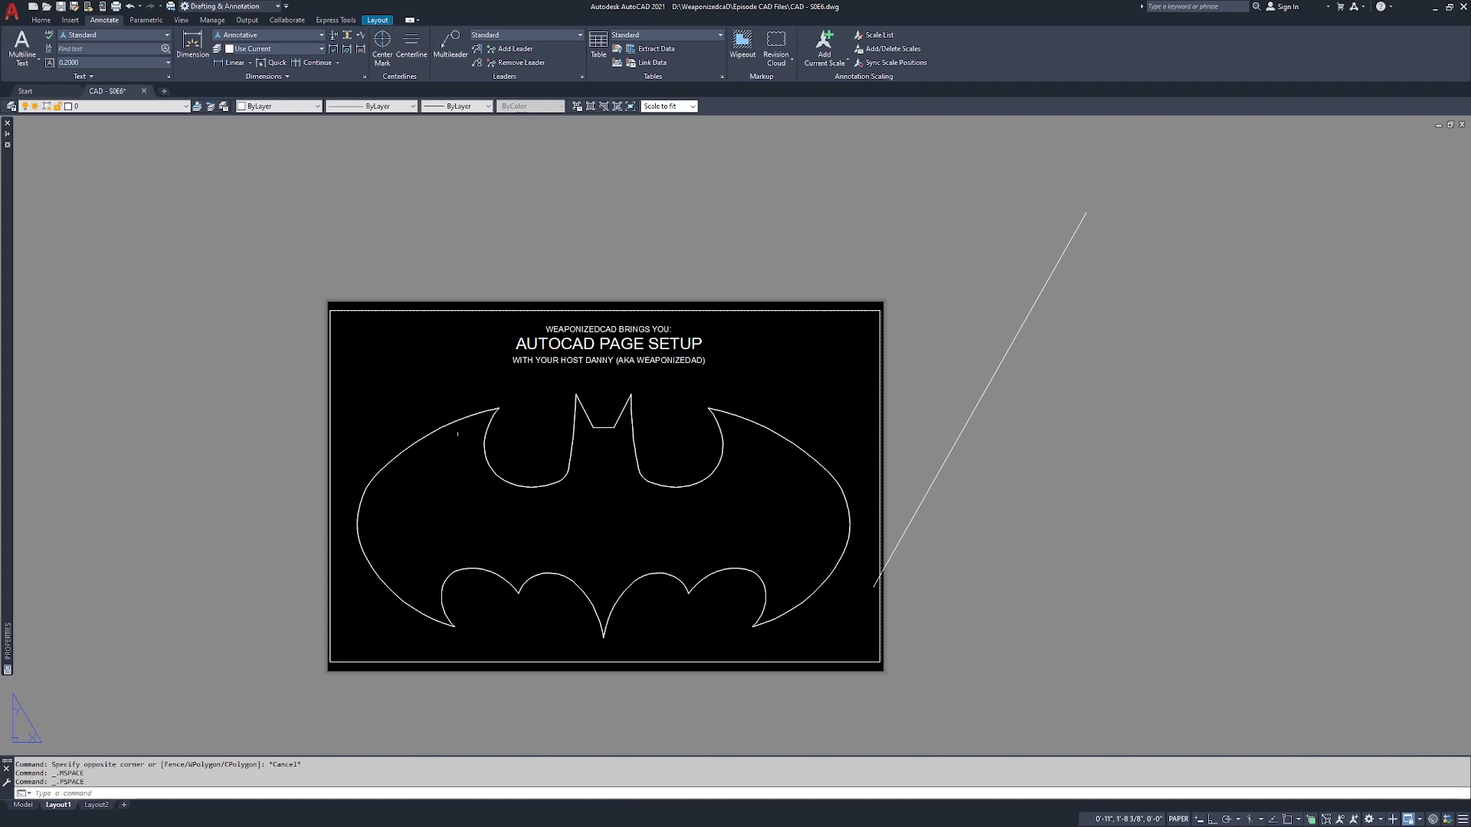
pyautogui.click(404, 312)
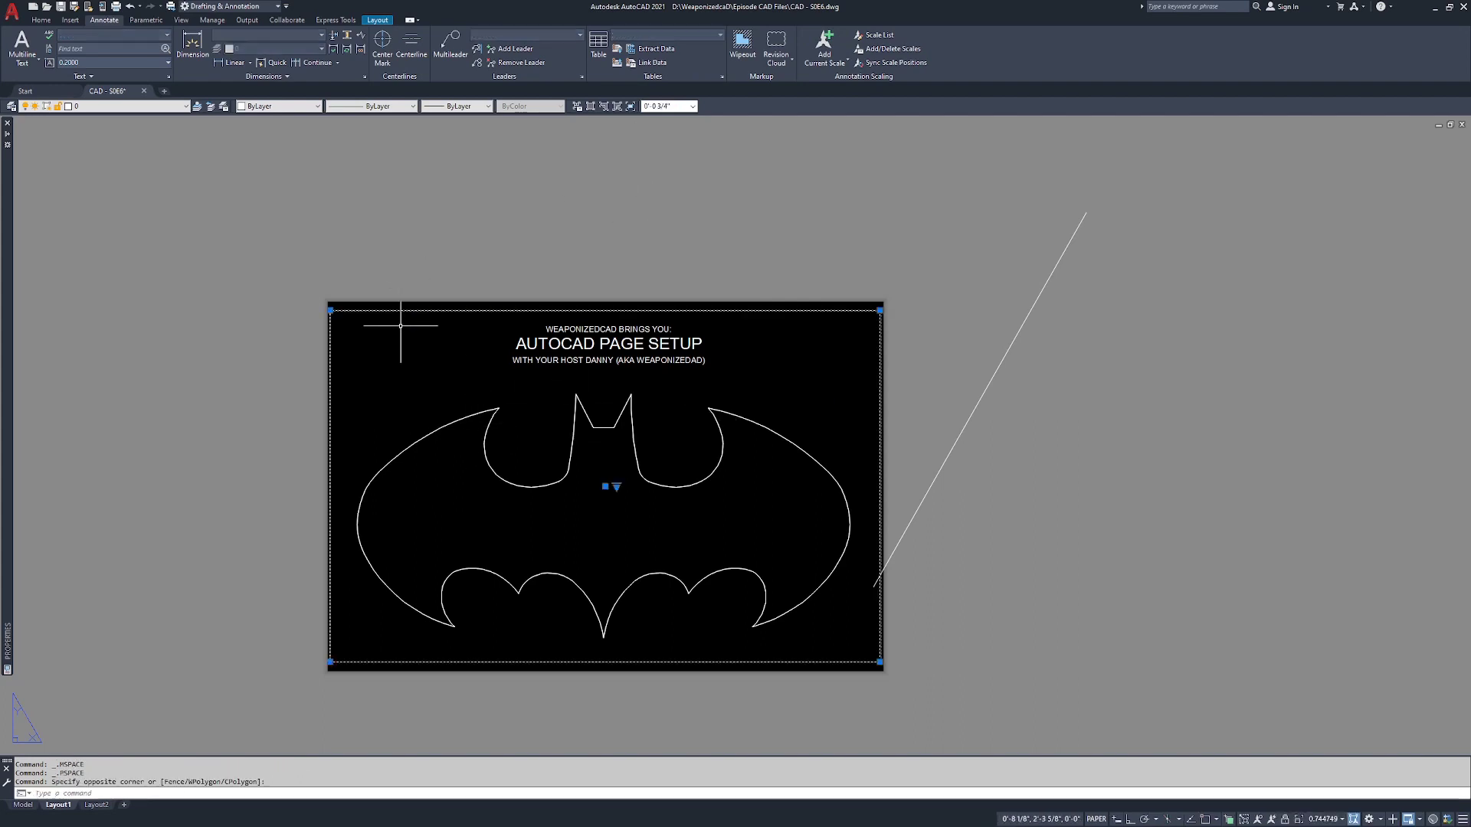
pyautogui.moveTo(11, 226)
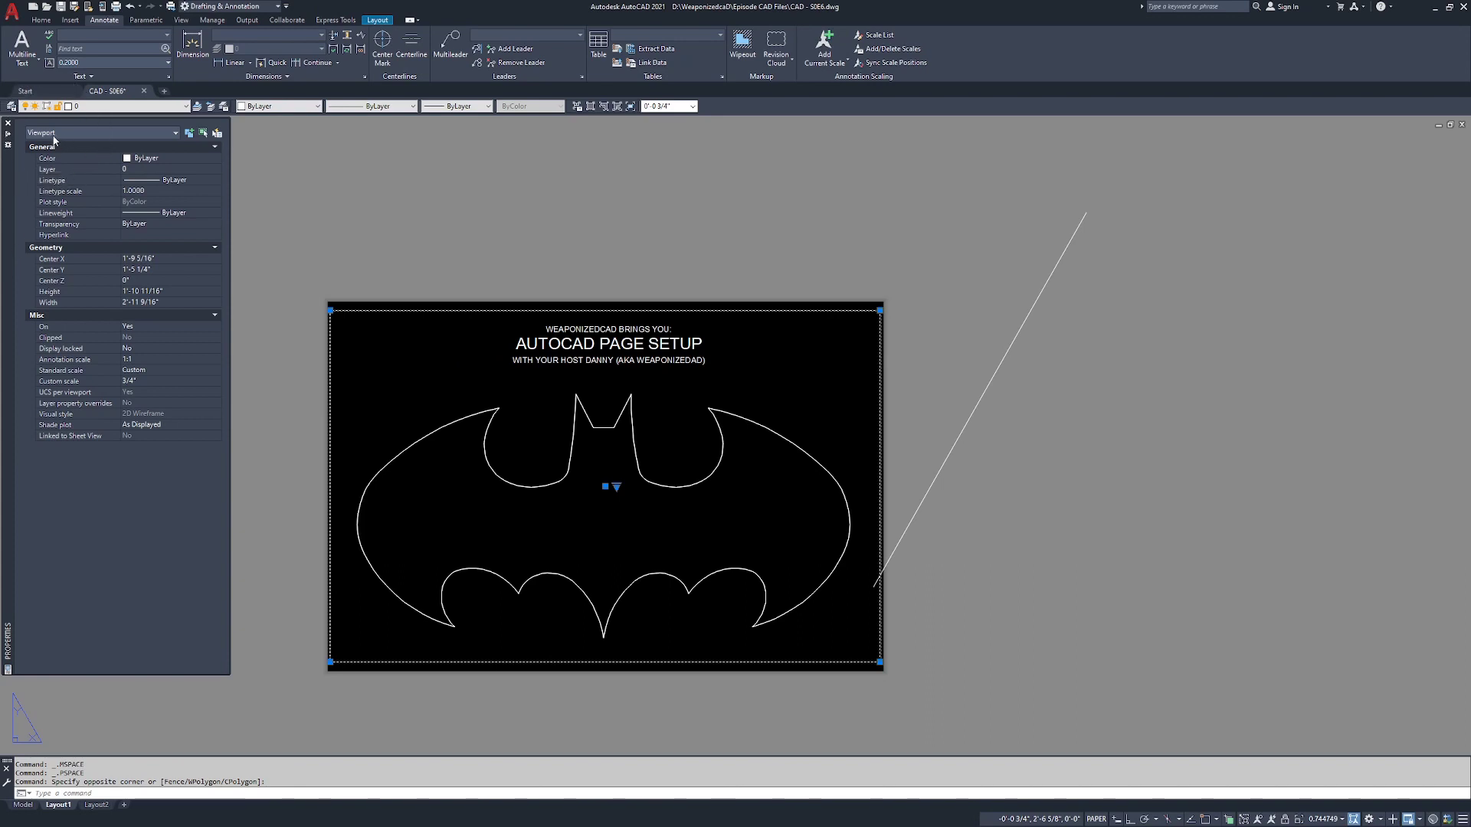
pyautogui.click(553, 234)
pyautogui.click(549, 222)
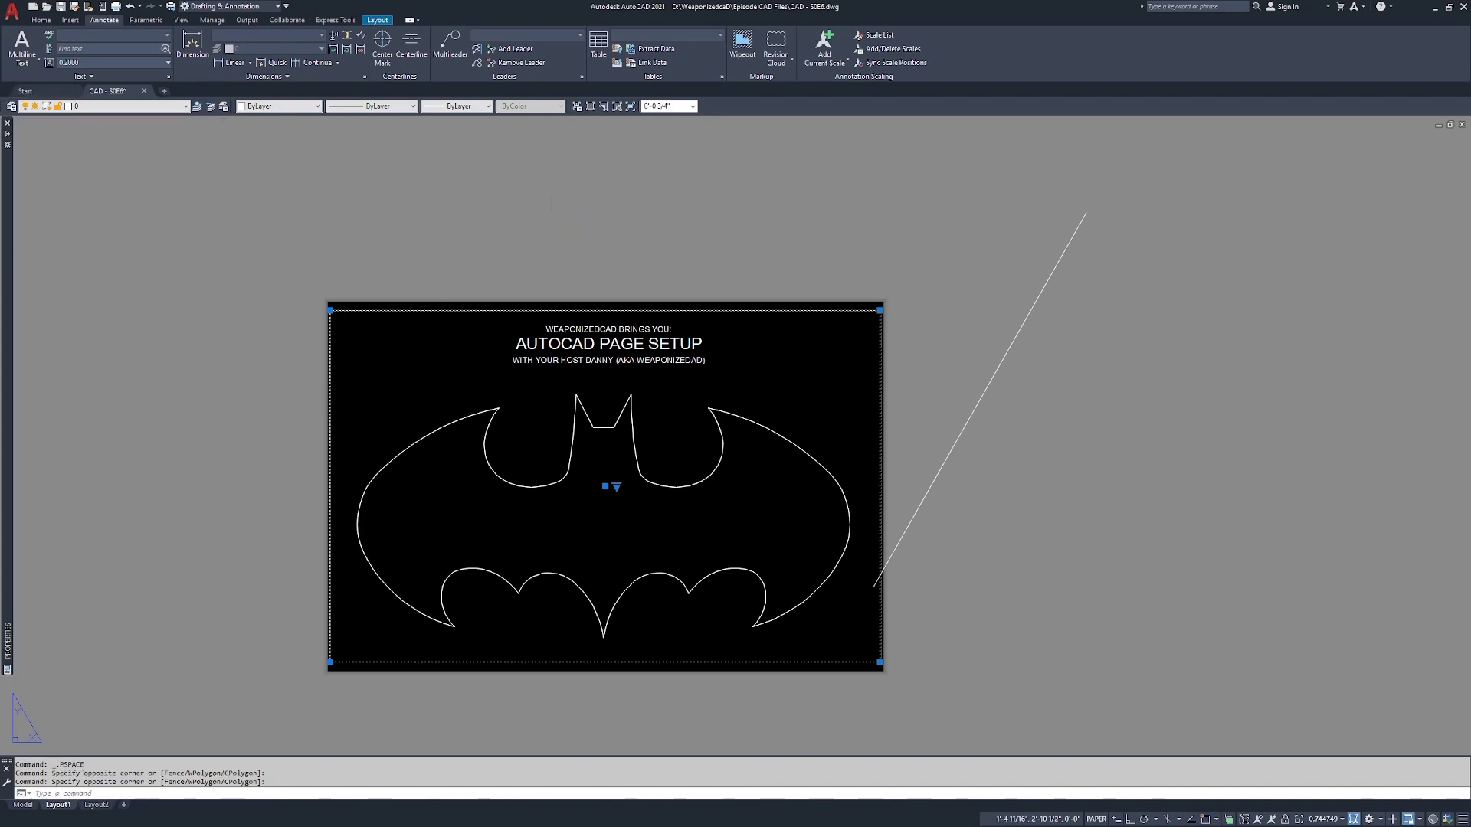
# Step: Draw a second rectangular viewport of the Batman drawing beside the sheet
pyautogui.click(591, 108)
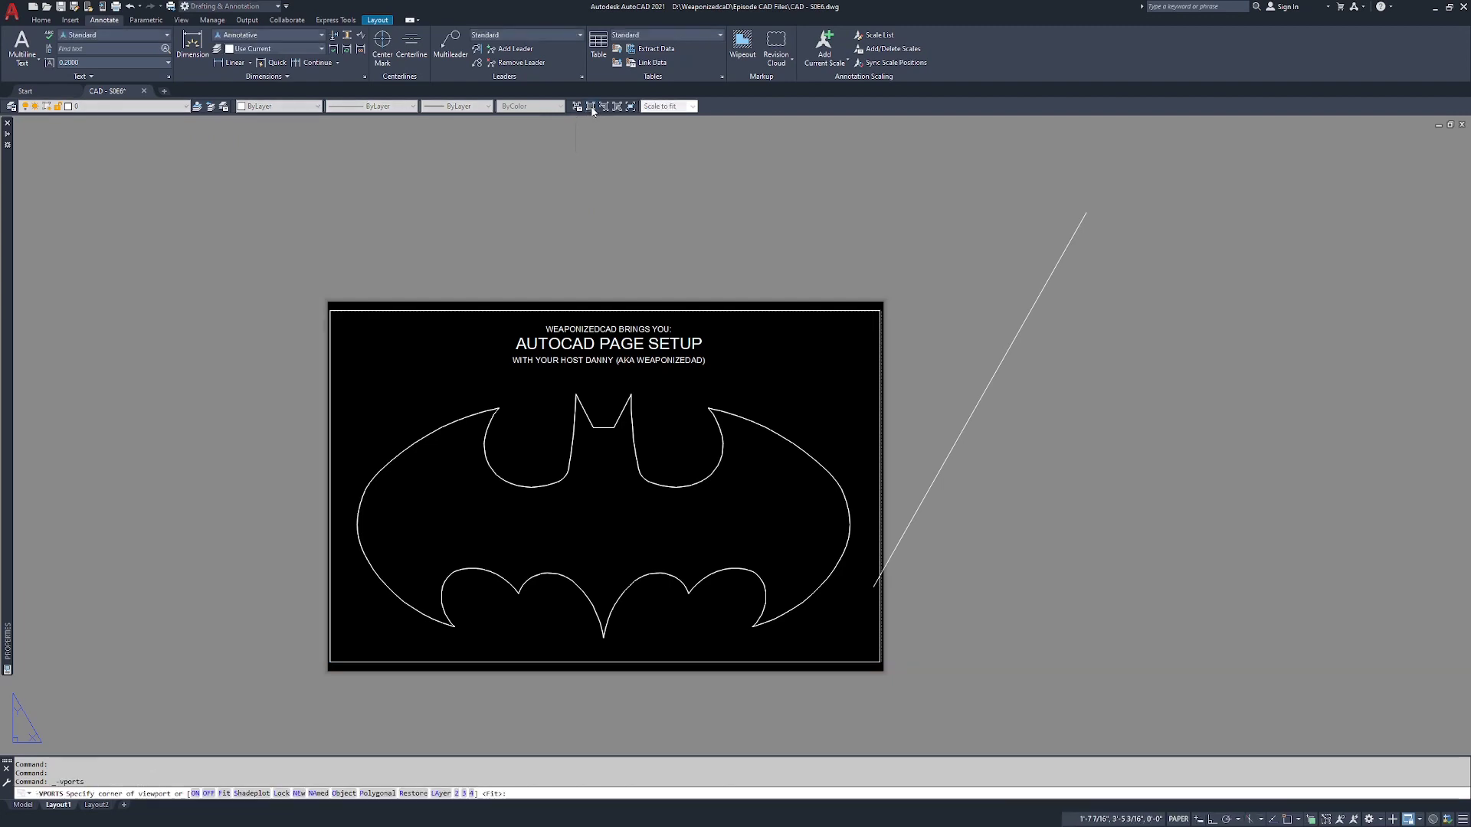
pyautogui.moveTo(781, 398); pyautogui.dragTo(574, 403, button='middle')
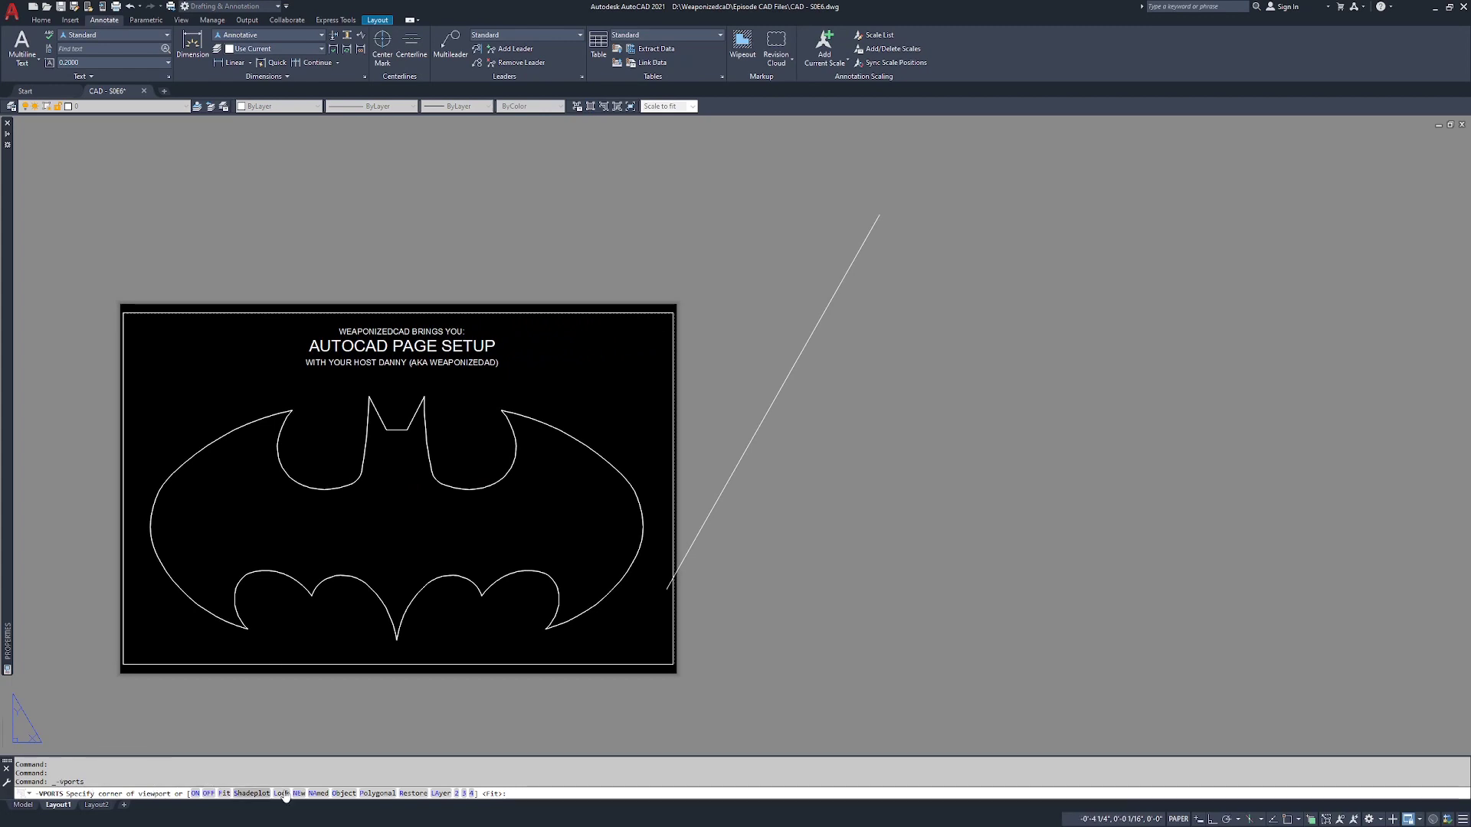
pyautogui.click(810, 406)
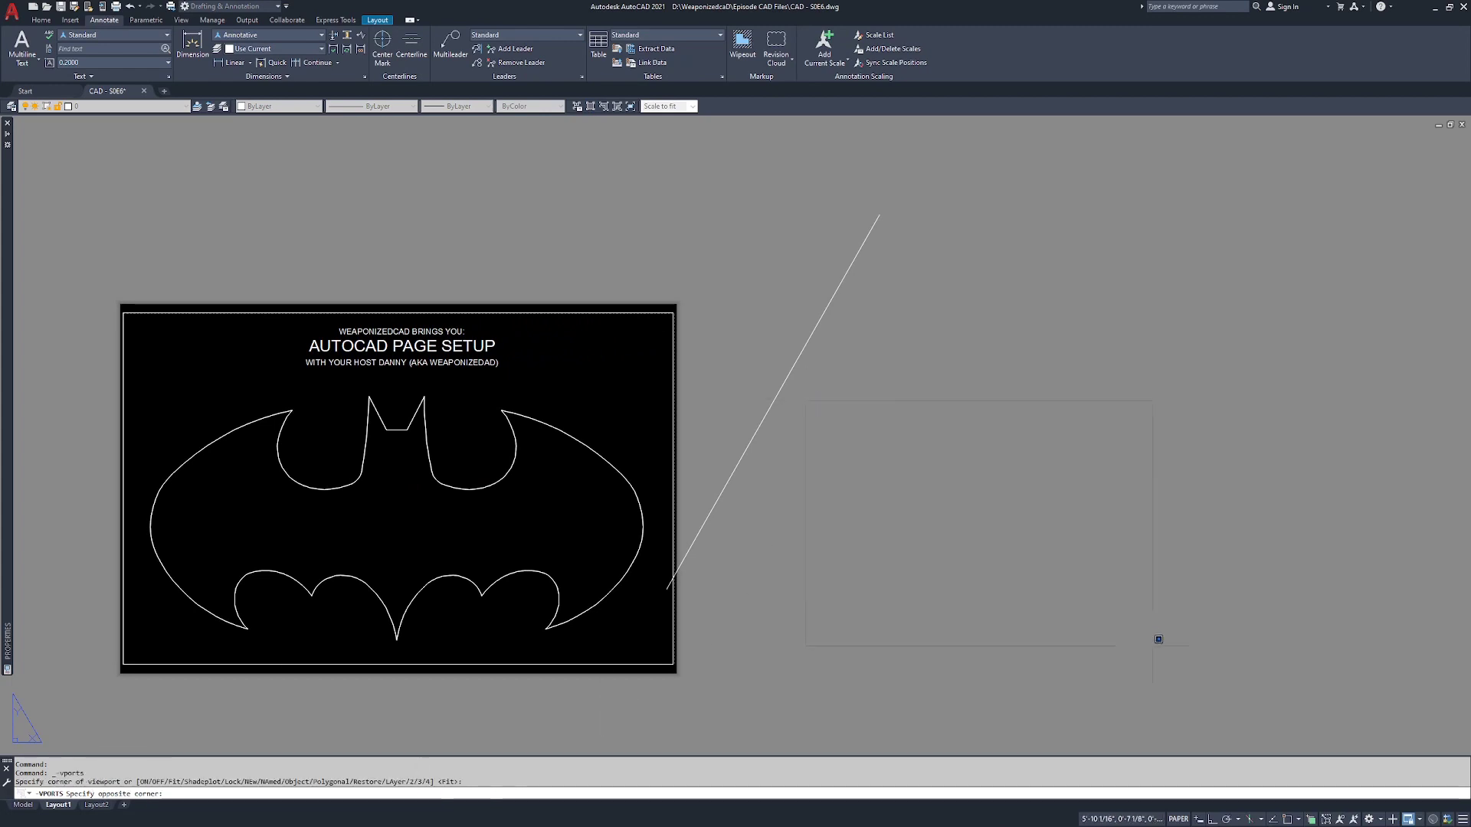
pyautogui.click(1152, 645)
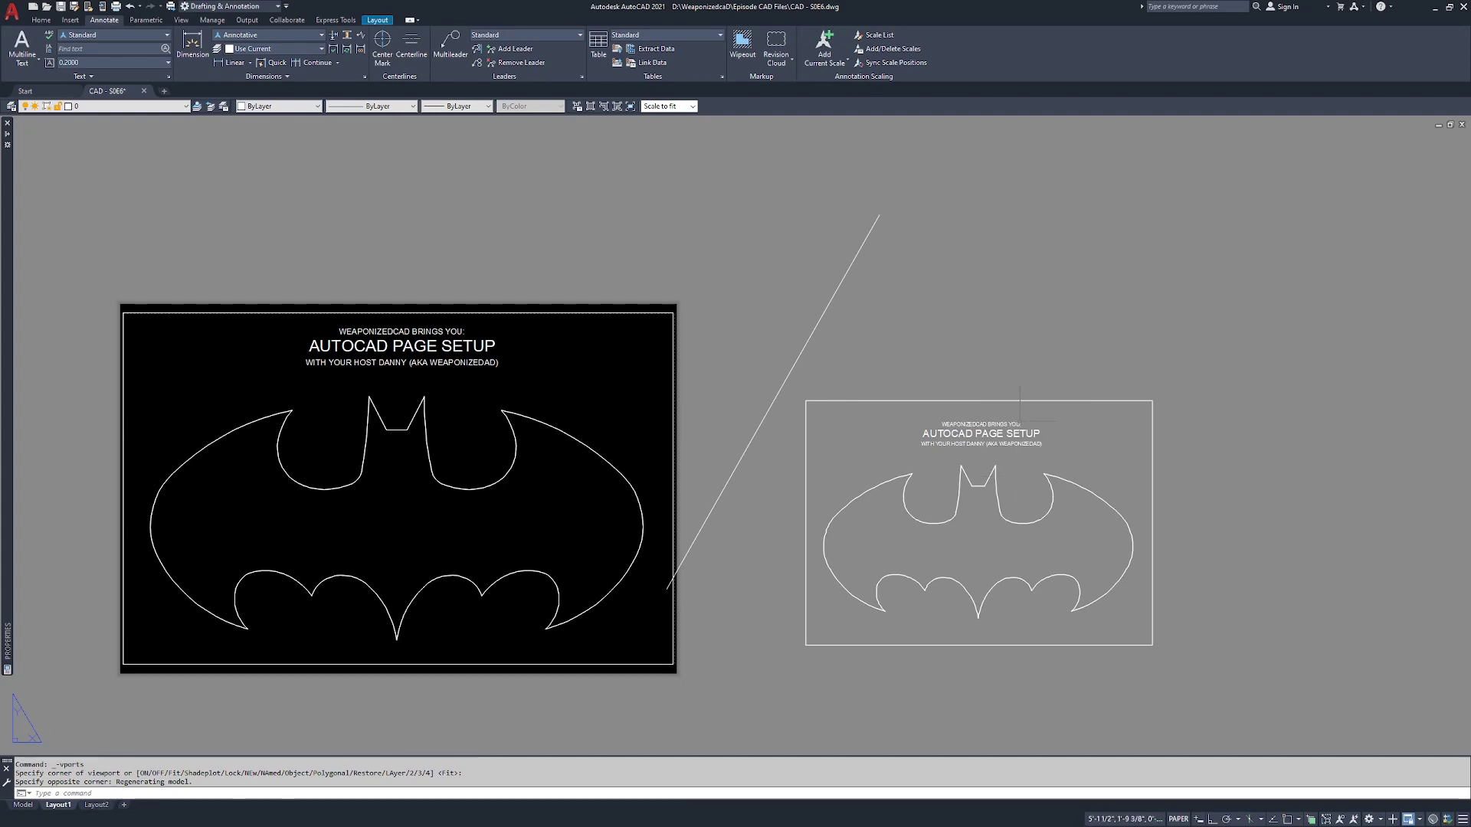
# Step: Move the new viewport up above the black layout sheet
pyautogui.moveTo(1075, 443); pyautogui.dragTo(1007, 538)
pyautogui.write('m')
pyautogui.press('Return')
pyautogui.click(1013, 533)
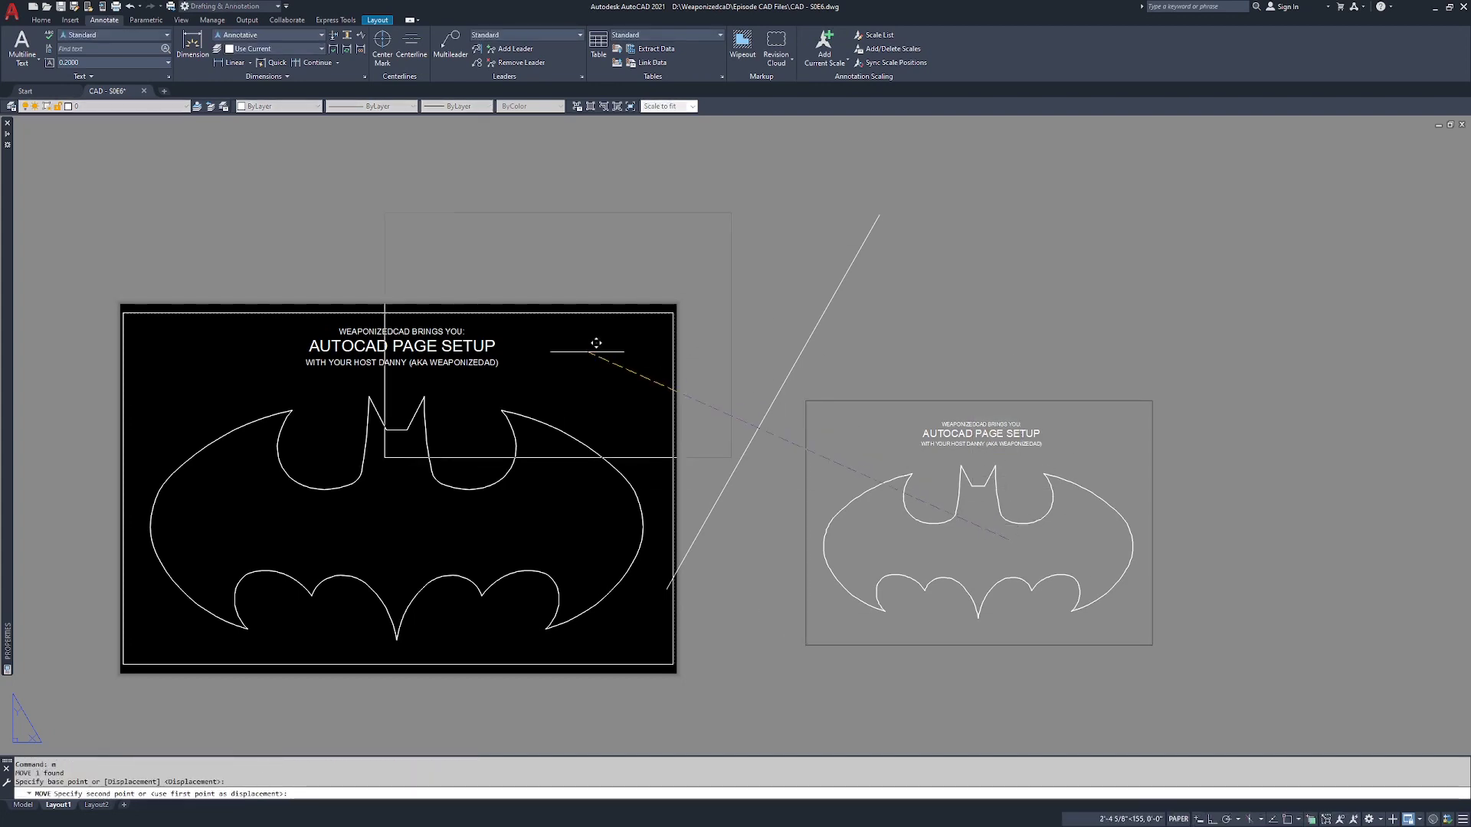
pyautogui.click(416, 181)
pyautogui.moveTo(431, 350); pyautogui.dragTo(658, 446, button='middle')
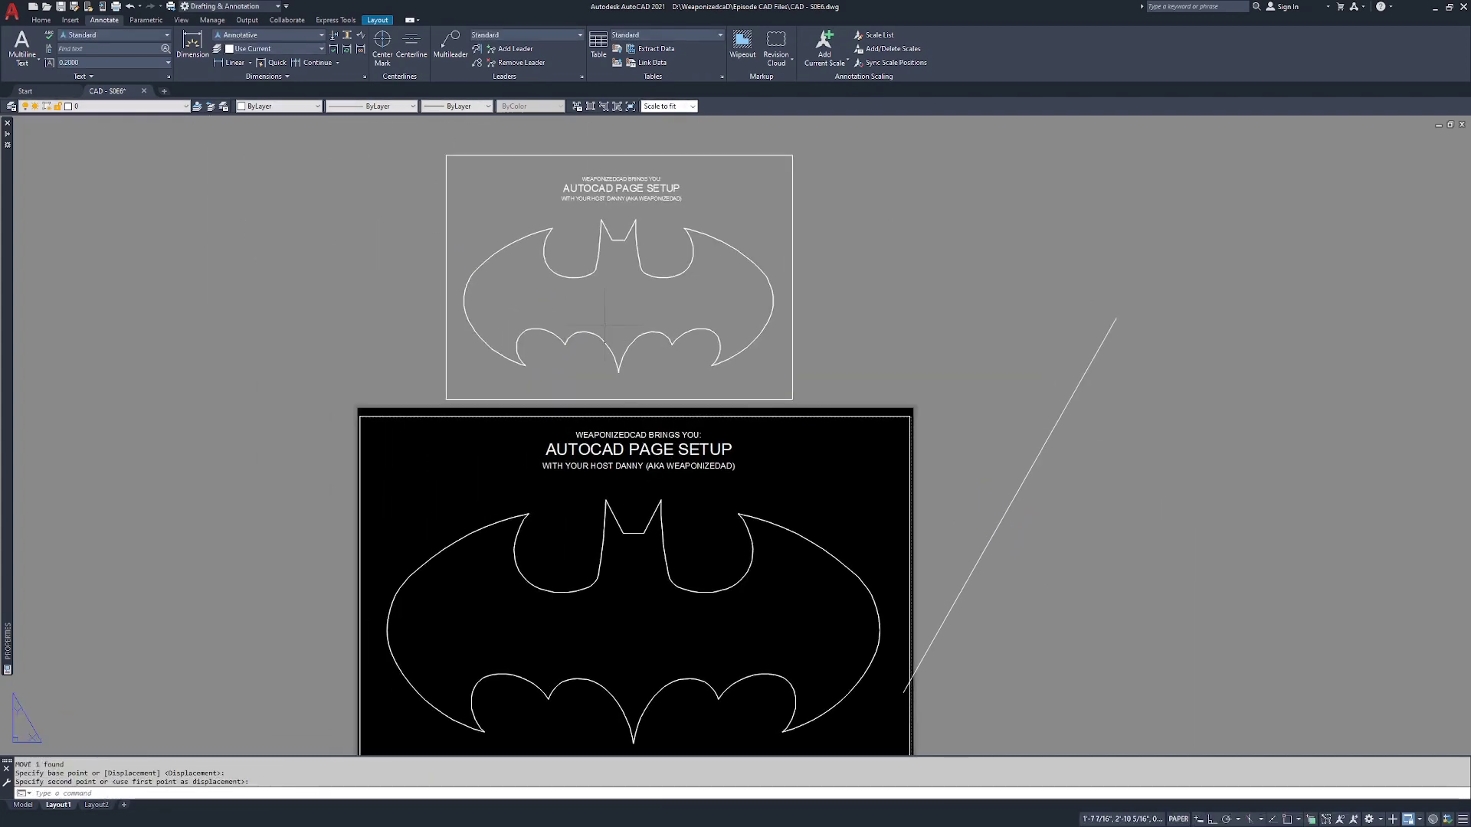
pyautogui.press('Escape')
# Step: Zoom out and activate the upper viewport, then the lower one
pyautogui.scroll(-2, 657, 266)
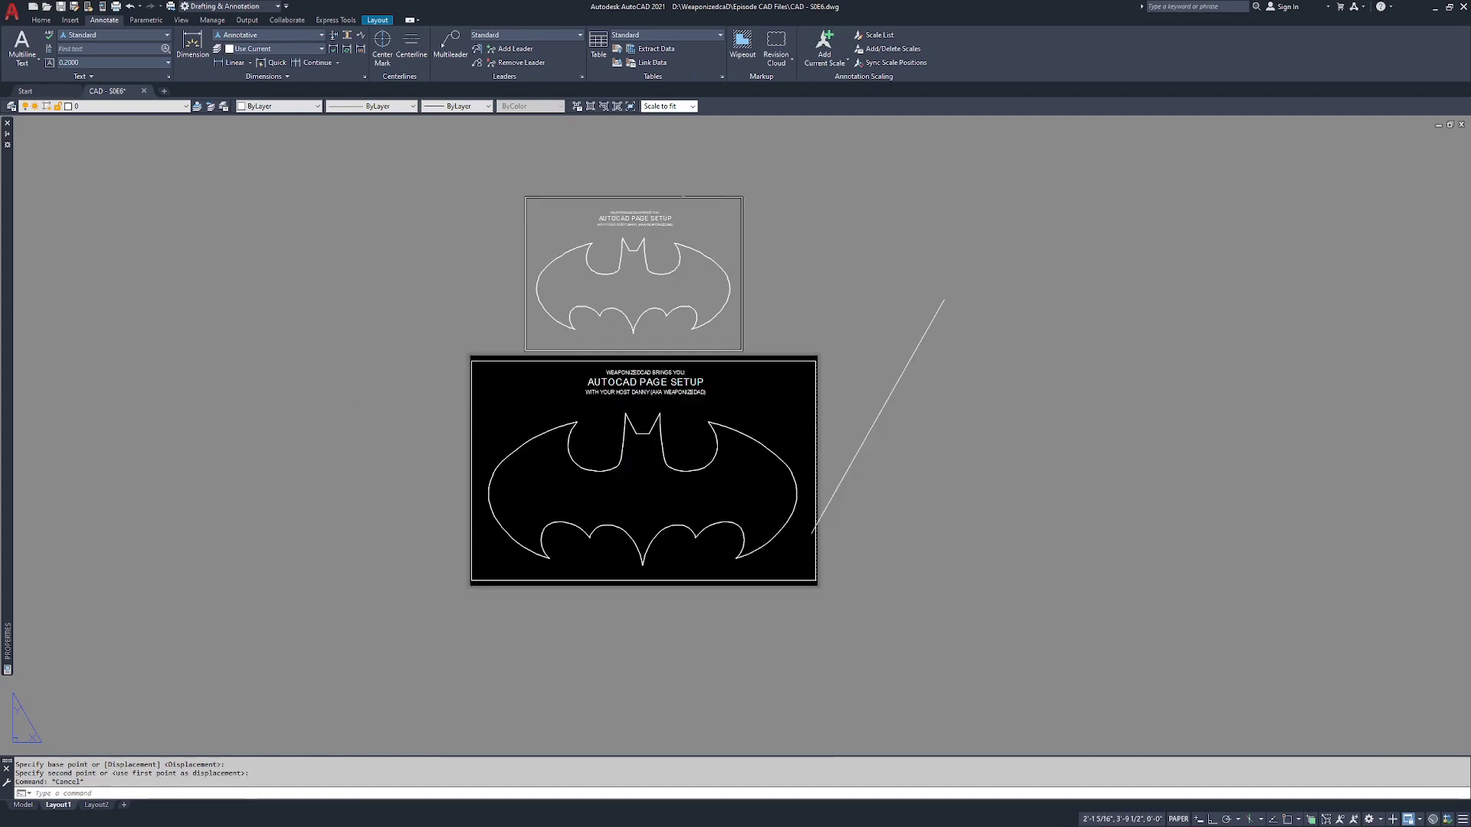
pyautogui.doubleClick(603, 260)
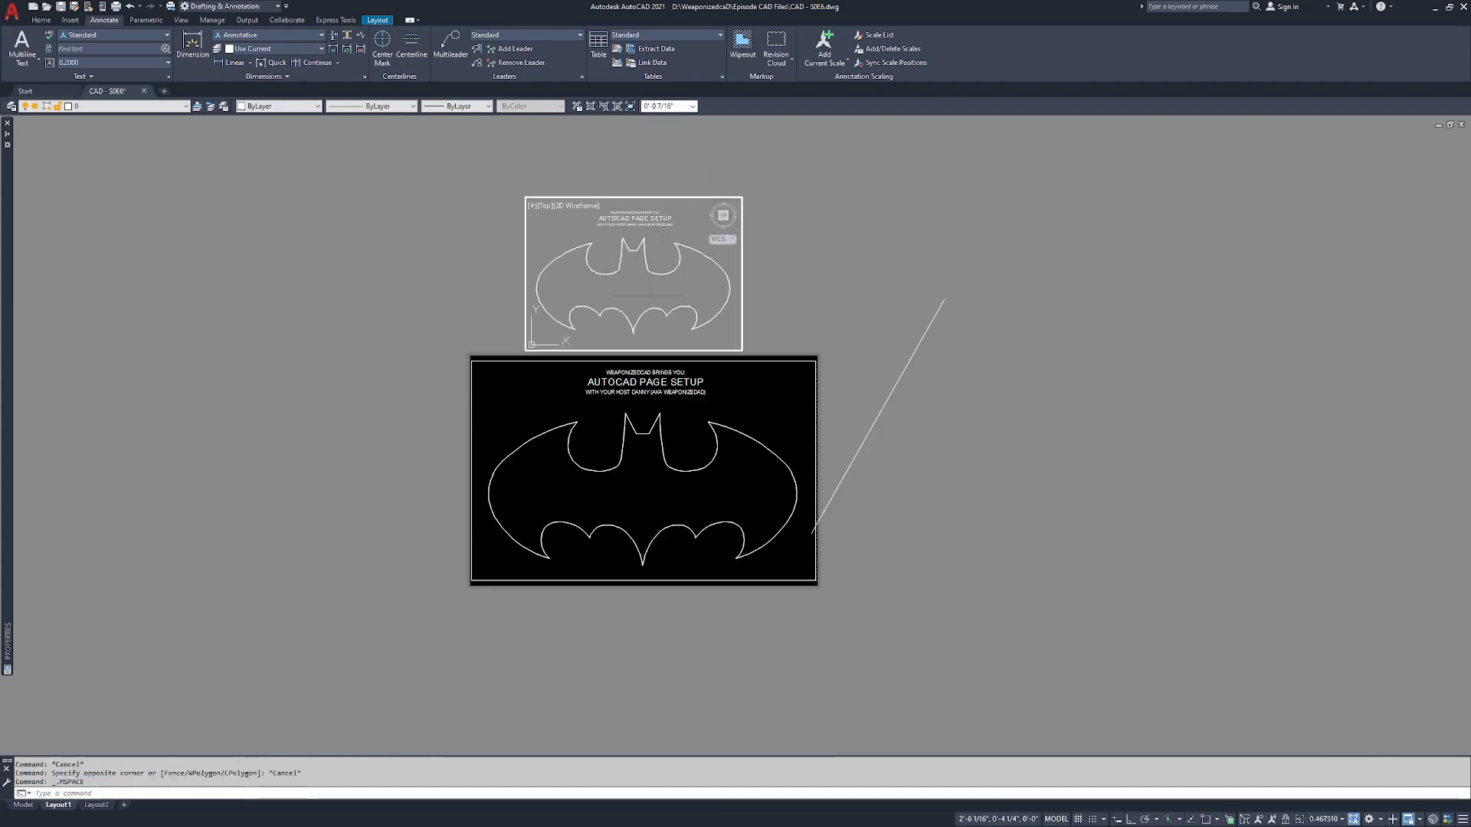
pyautogui.click(533, 412)
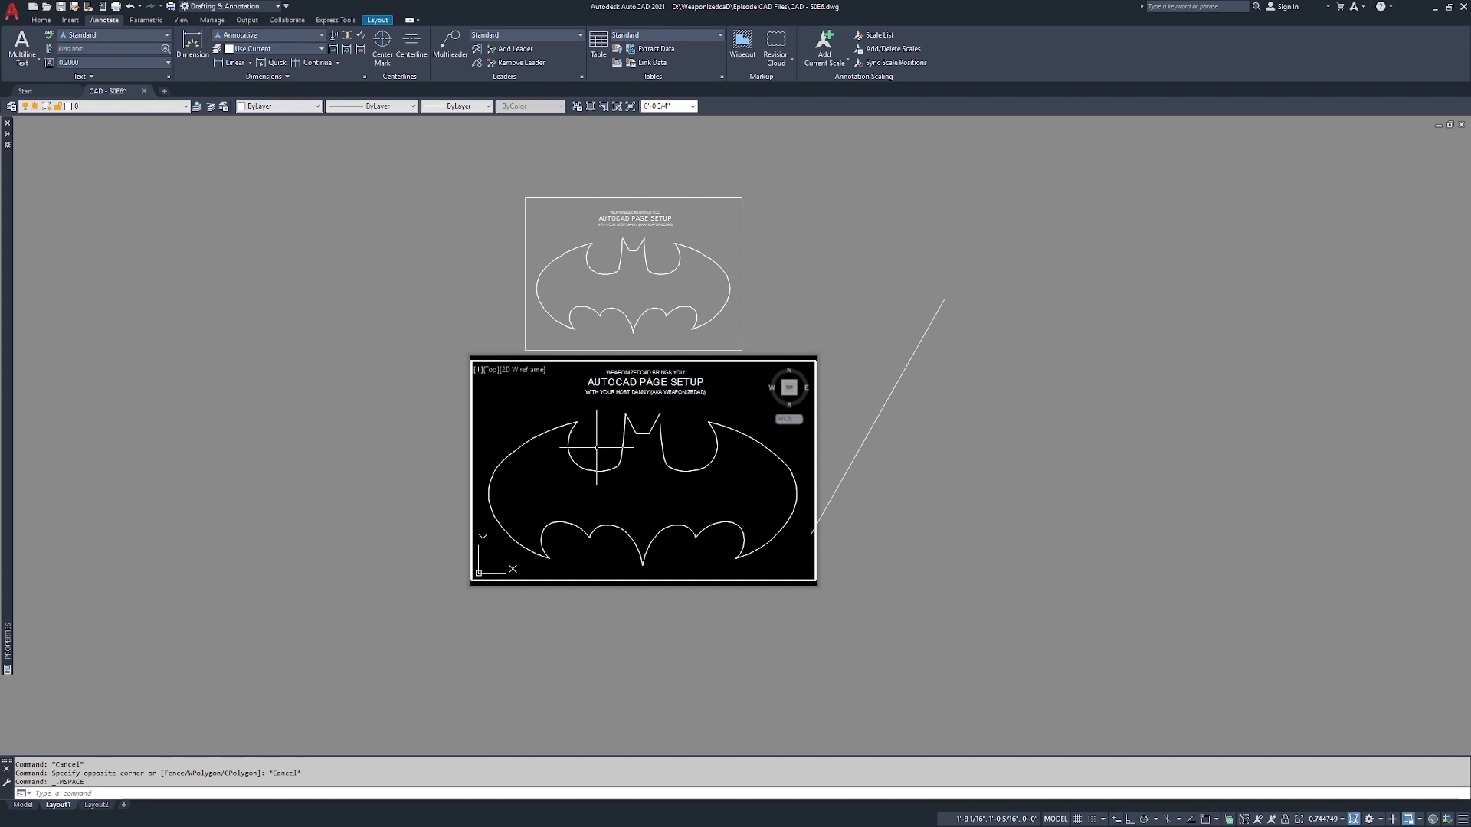
# Step: Grip-stretch the large viewport down into the sheet's bottom-left corner
pyautogui.doubleClick(779, 240)
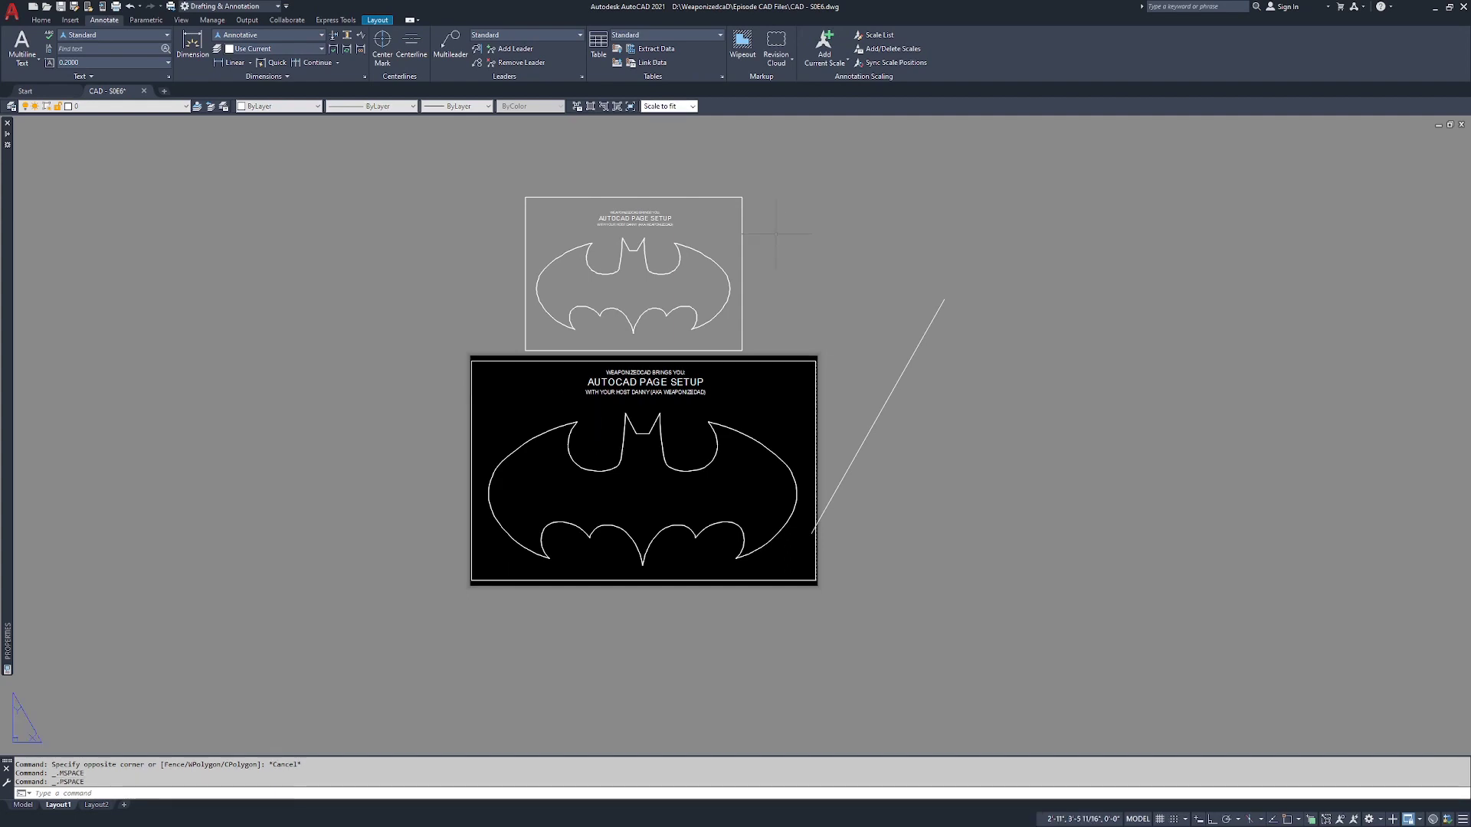
pyautogui.press('Escape')
pyautogui.press('Escape')
pyautogui.scroll(2, 667, 409)
pyautogui.click(917, 340)
pyautogui.click(896, 338)
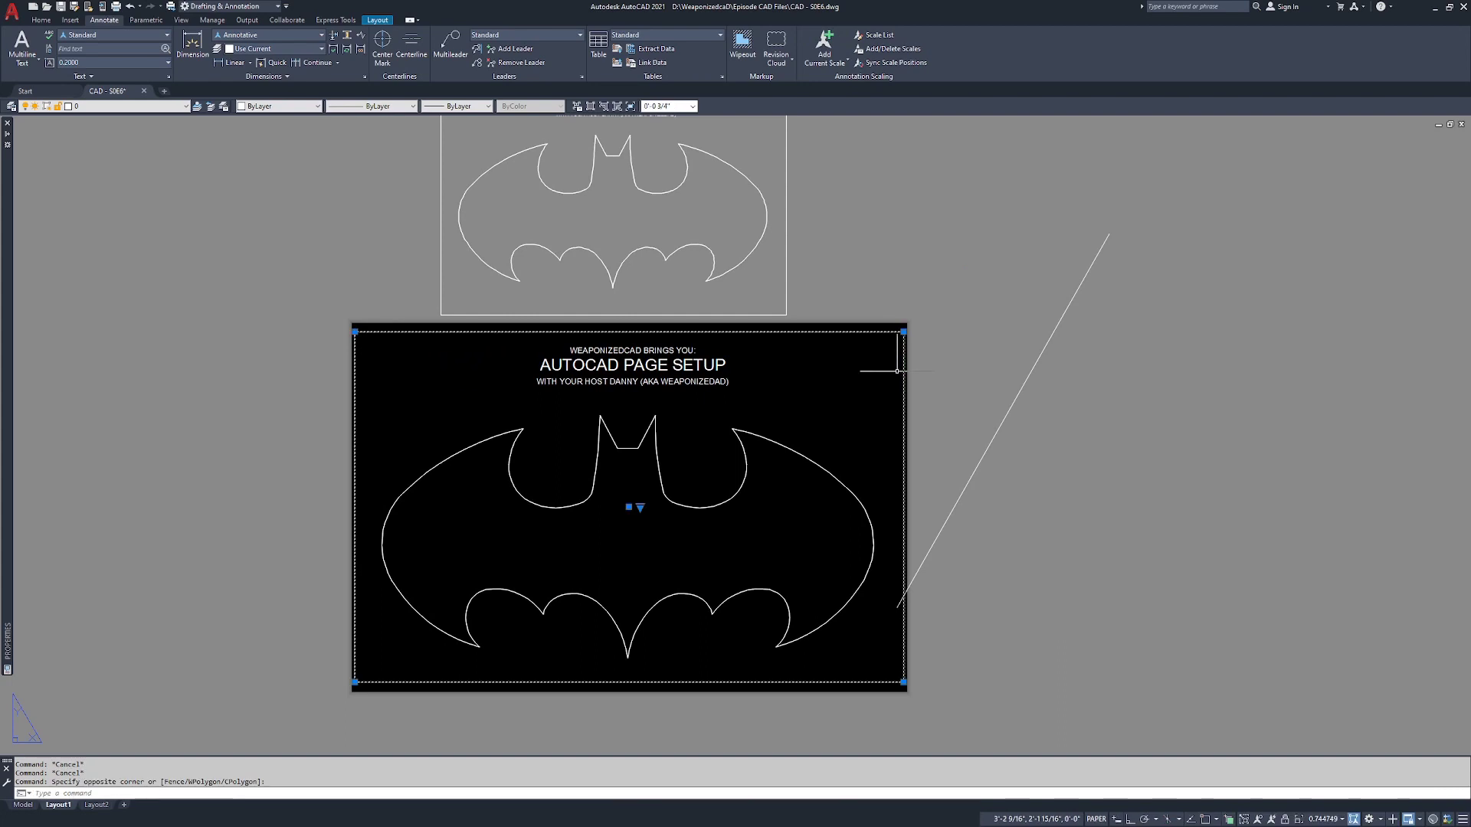
pyautogui.click(904, 331)
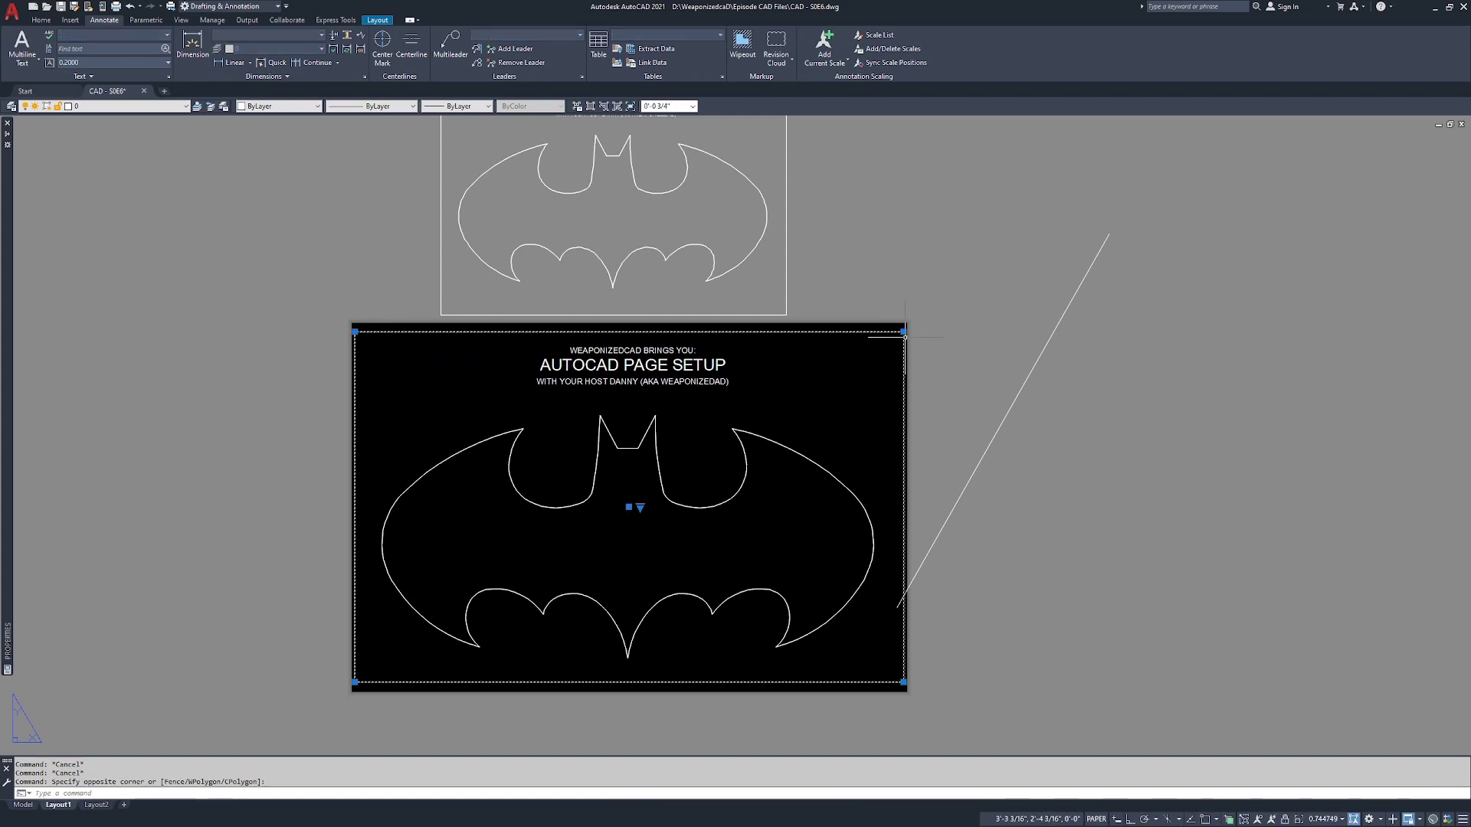
pyautogui.click(578, 517)
pyautogui.press('Escape')
# Step: Zoom Extents inside the bottom-left viewport to show the whole bat
pyautogui.doubleClick(462, 602)
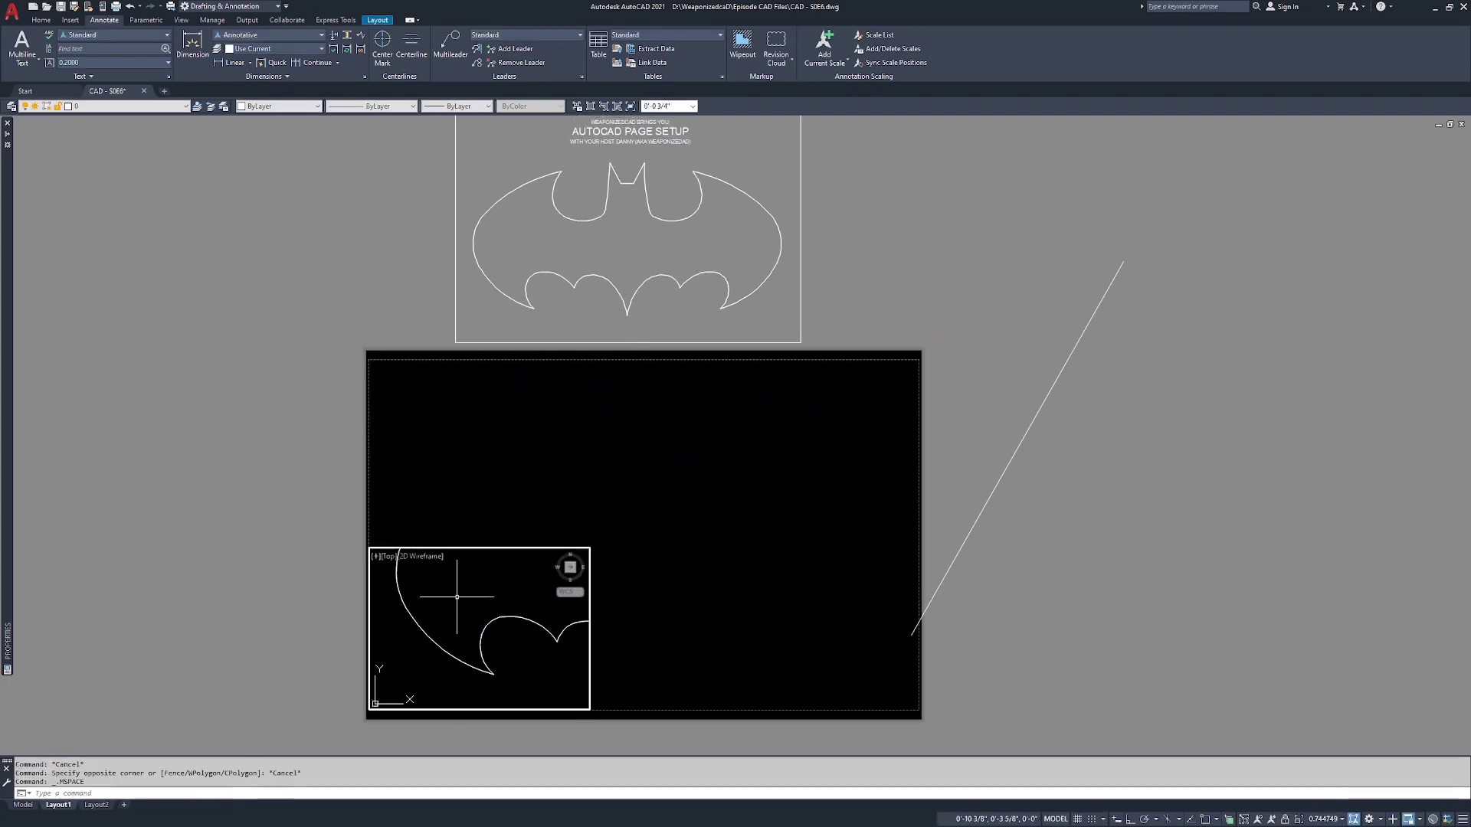
pyautogui.middleClick(459, 602)
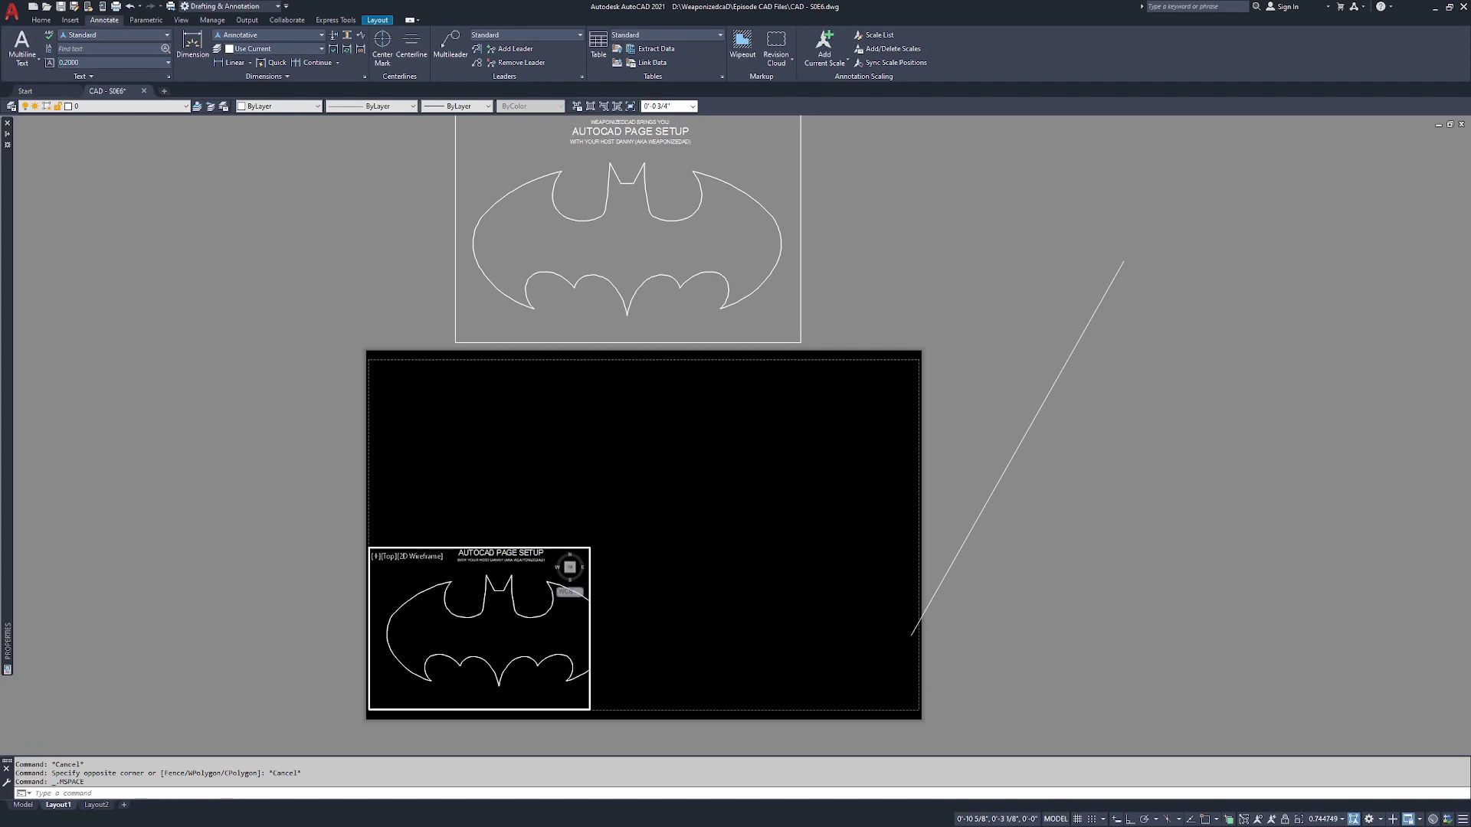
pyautogui.doubleClick(470, 479)
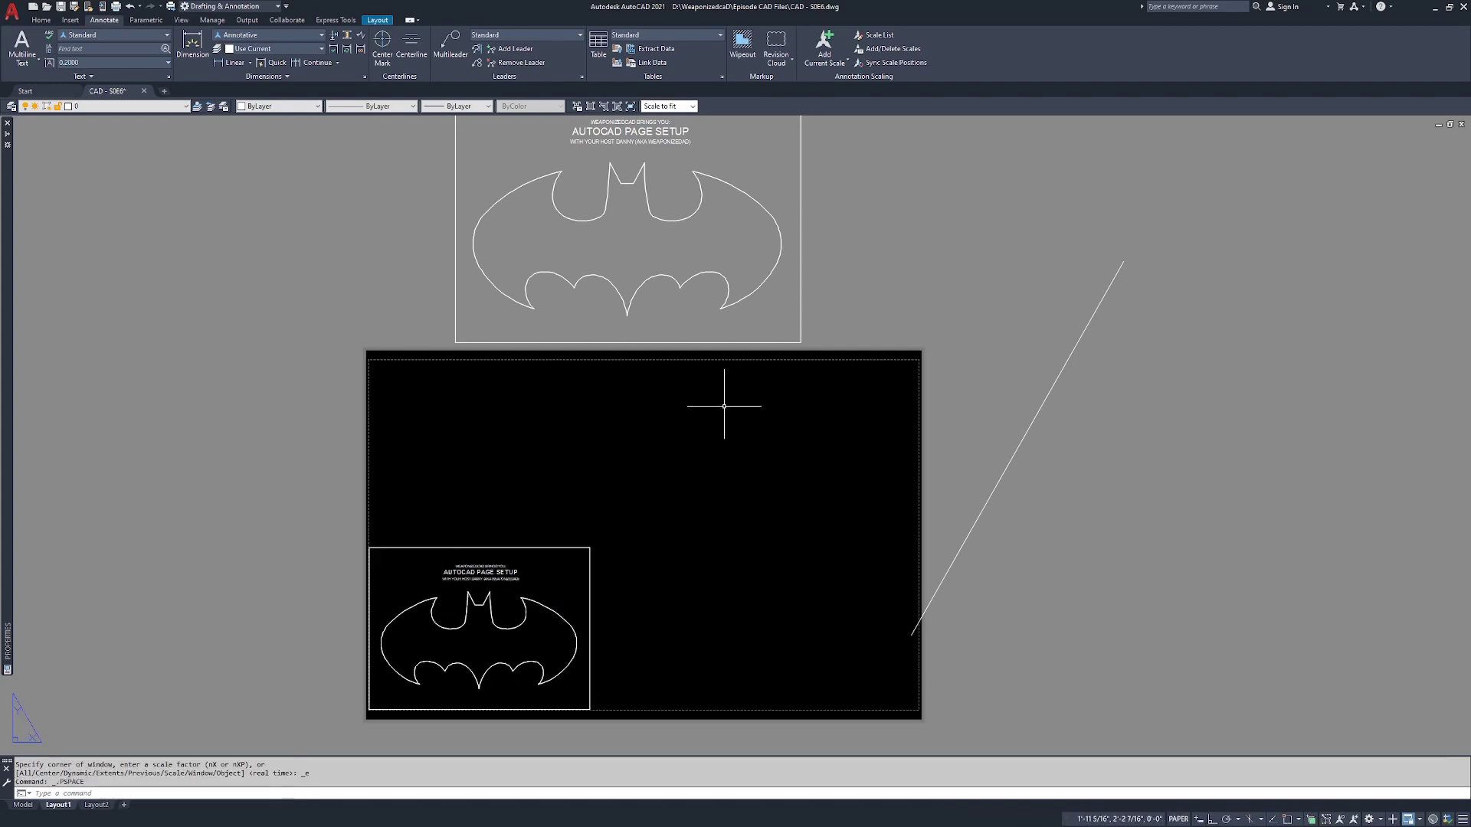
# Step: Move the other viewport from above the sheet into its upper right
pyautogui.write('m')
pyautogui.press('Return')
pyautogui.moveTo(820, 107); pyautogui.dragTo(633, 250)
pyautogui.press('Return')
pyautogui.click(632, 253)
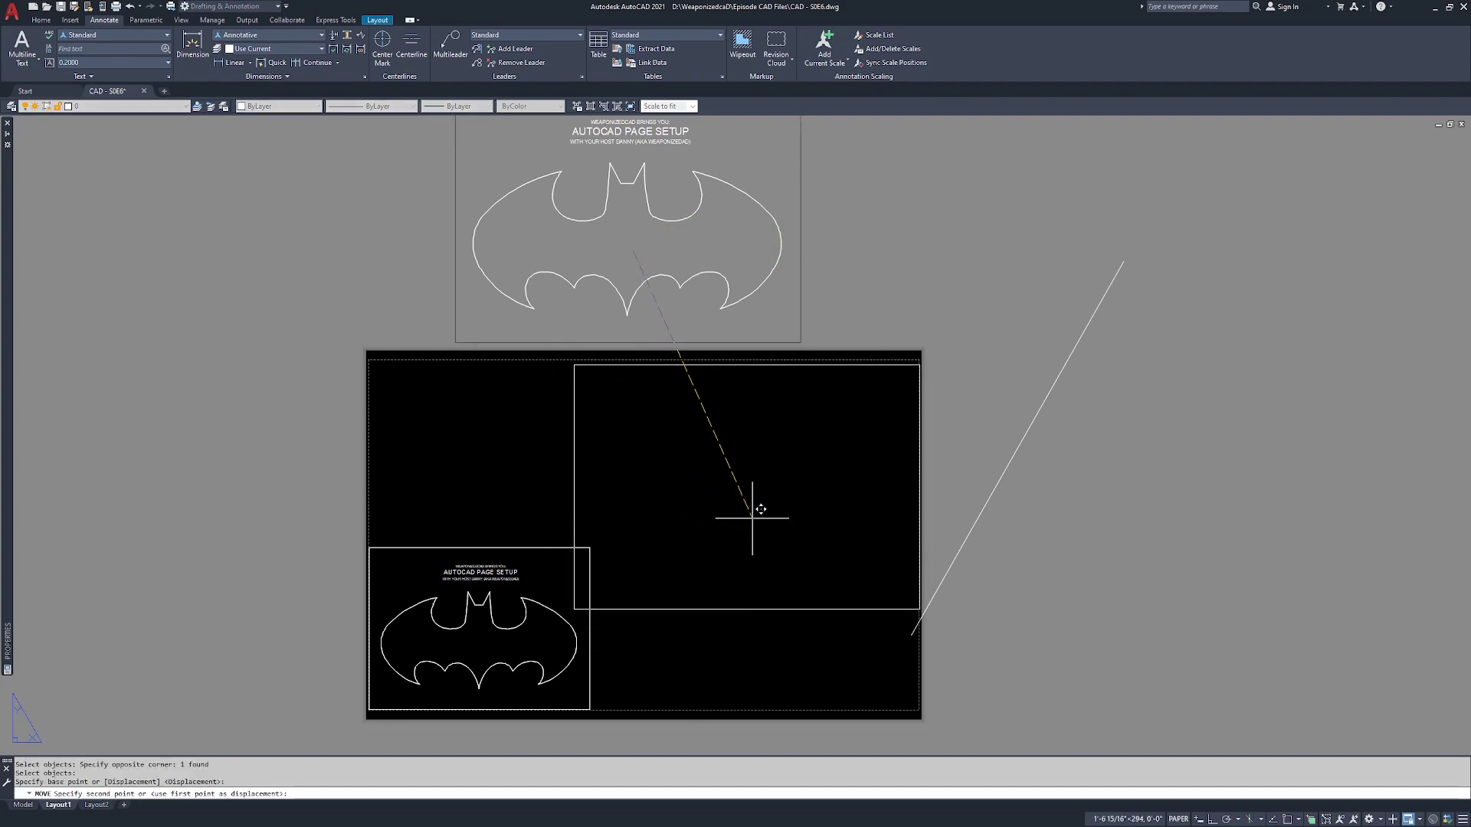
pyautogui.click(747, 514)
# Step: Stretch the upper-right viewport's lower-left corner to the margin and Zoom Extents inside it
pyautogui.click(571, 460)
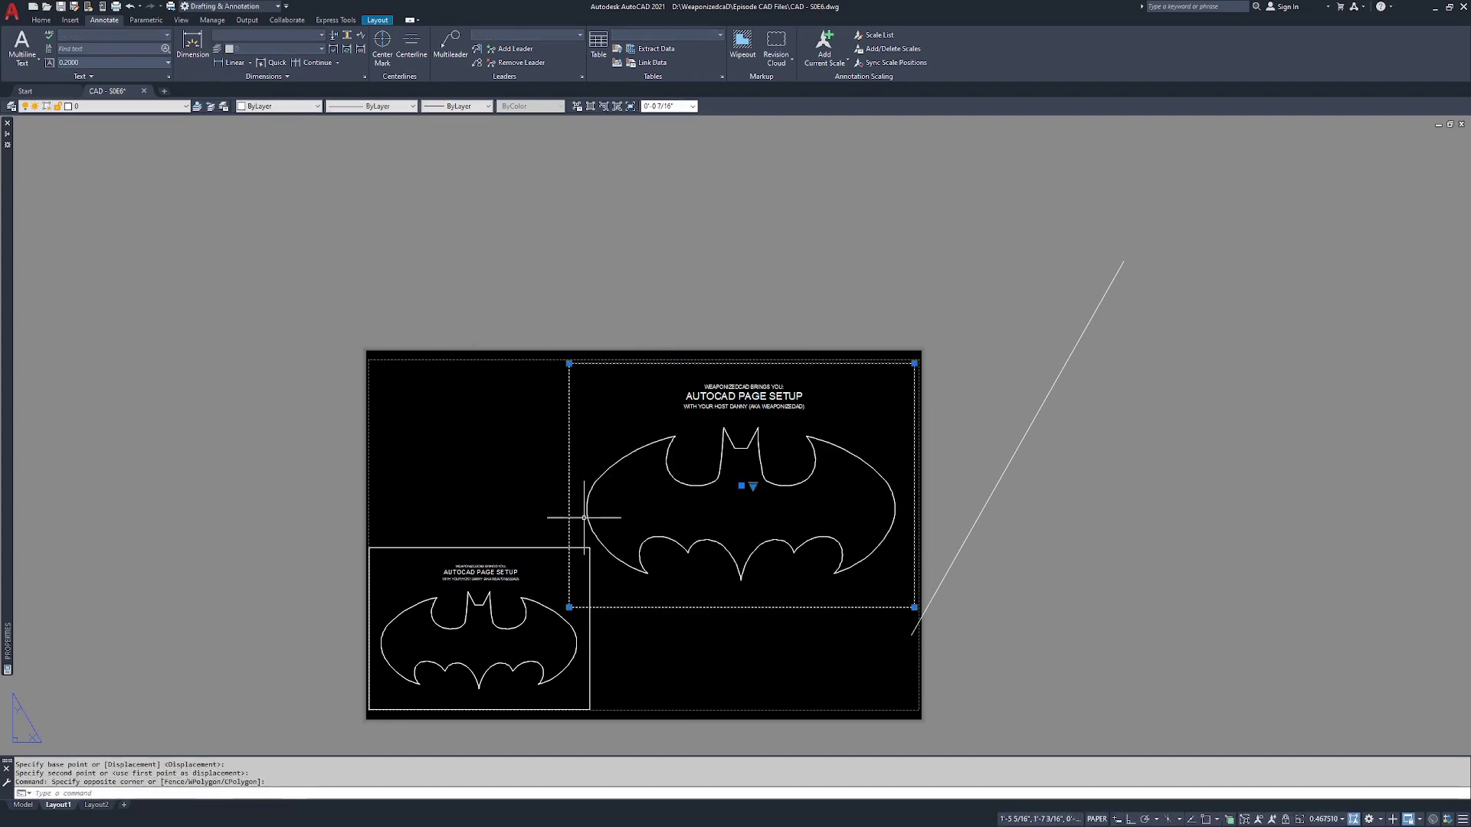
pyautogui.click(569, 606)
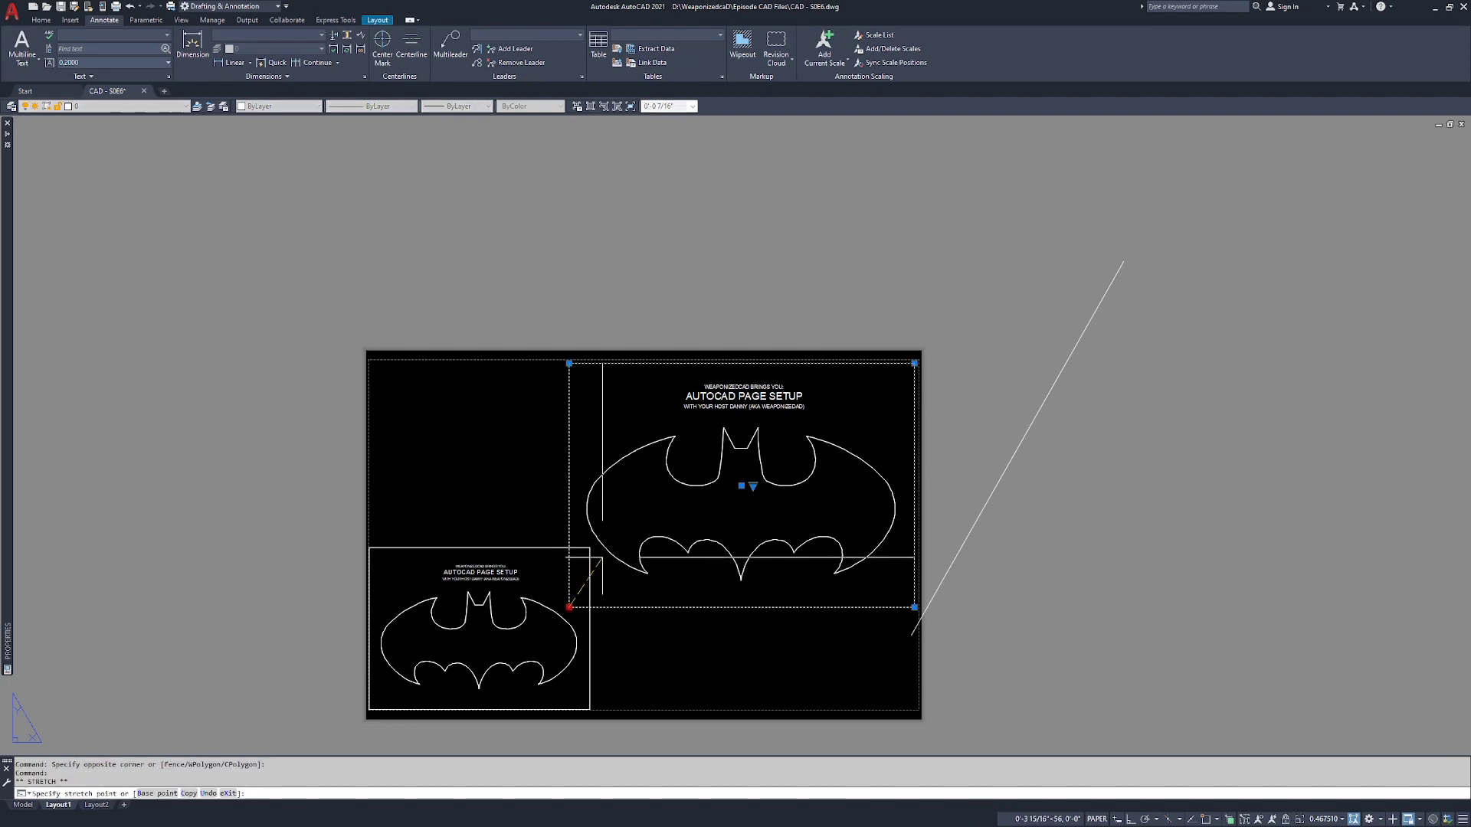
pyautogui.press('Escape')
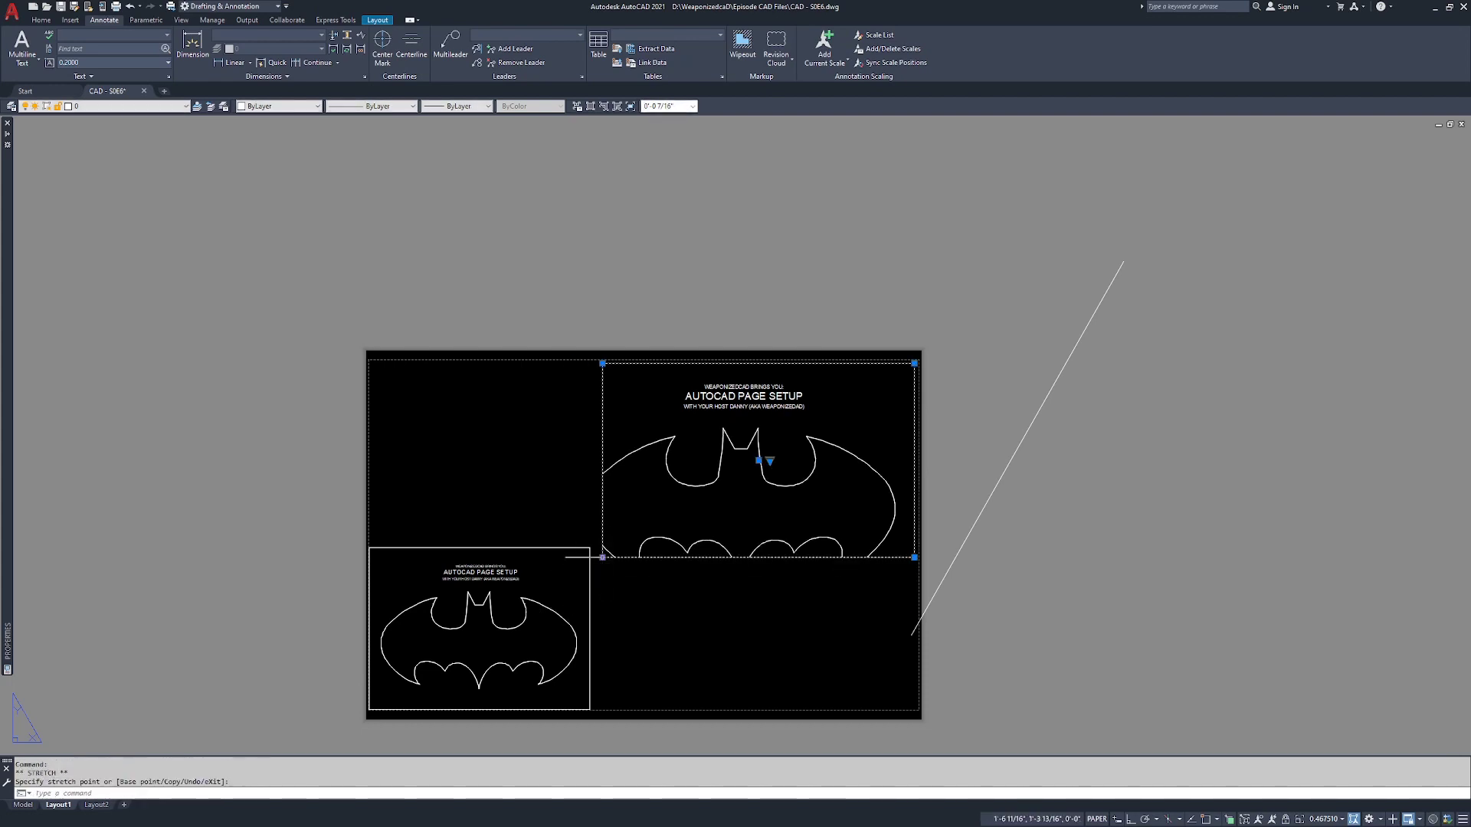
pyautogui.doubleClick(736, 507)
pyautogui.middleClick(737, 469)
pyautogui.middleClick(737, 469)
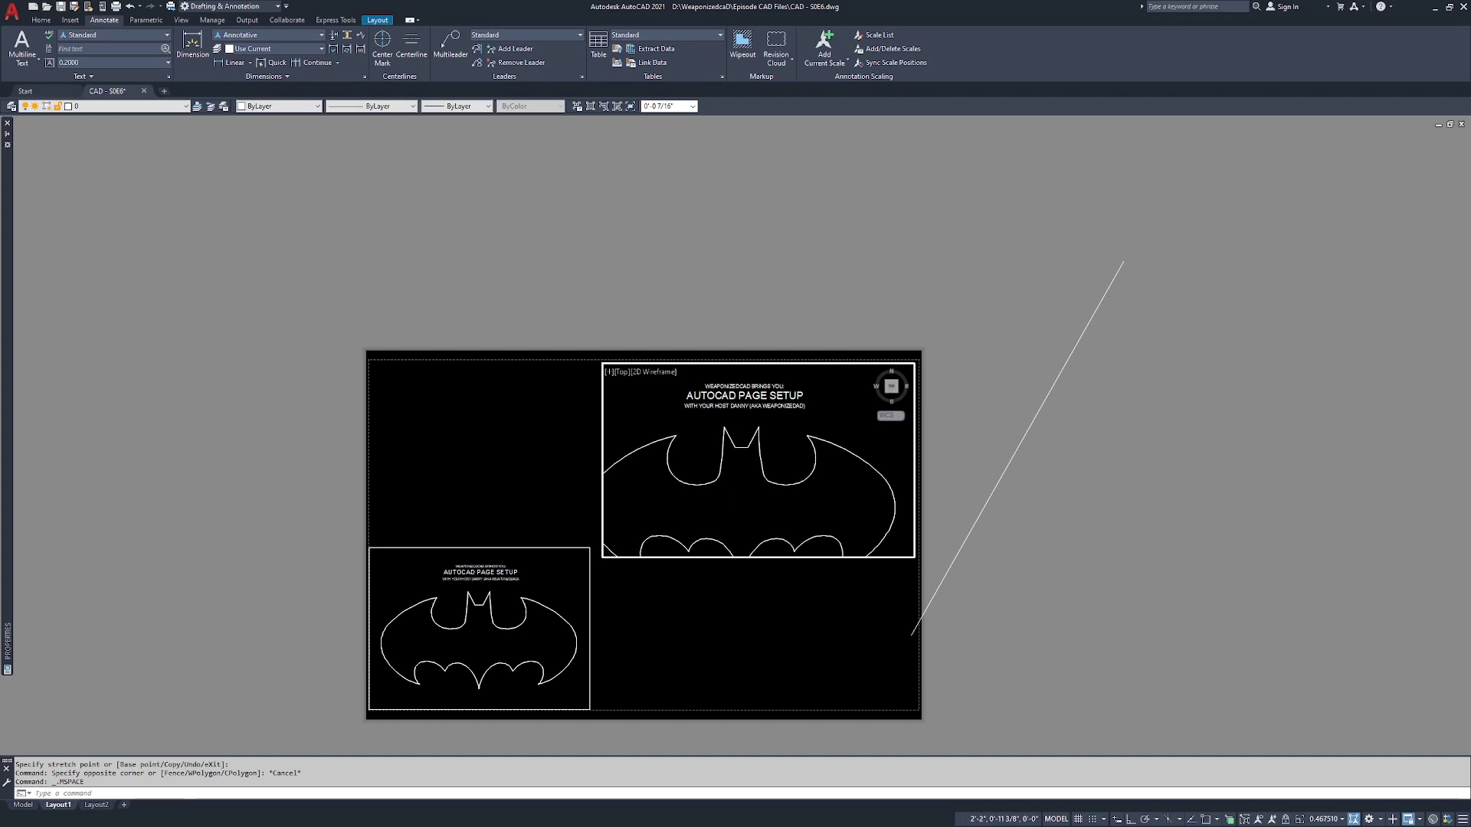
pyautogui.doubleClick(719, 597)
pyautogui.scroll(3, 611, 569)
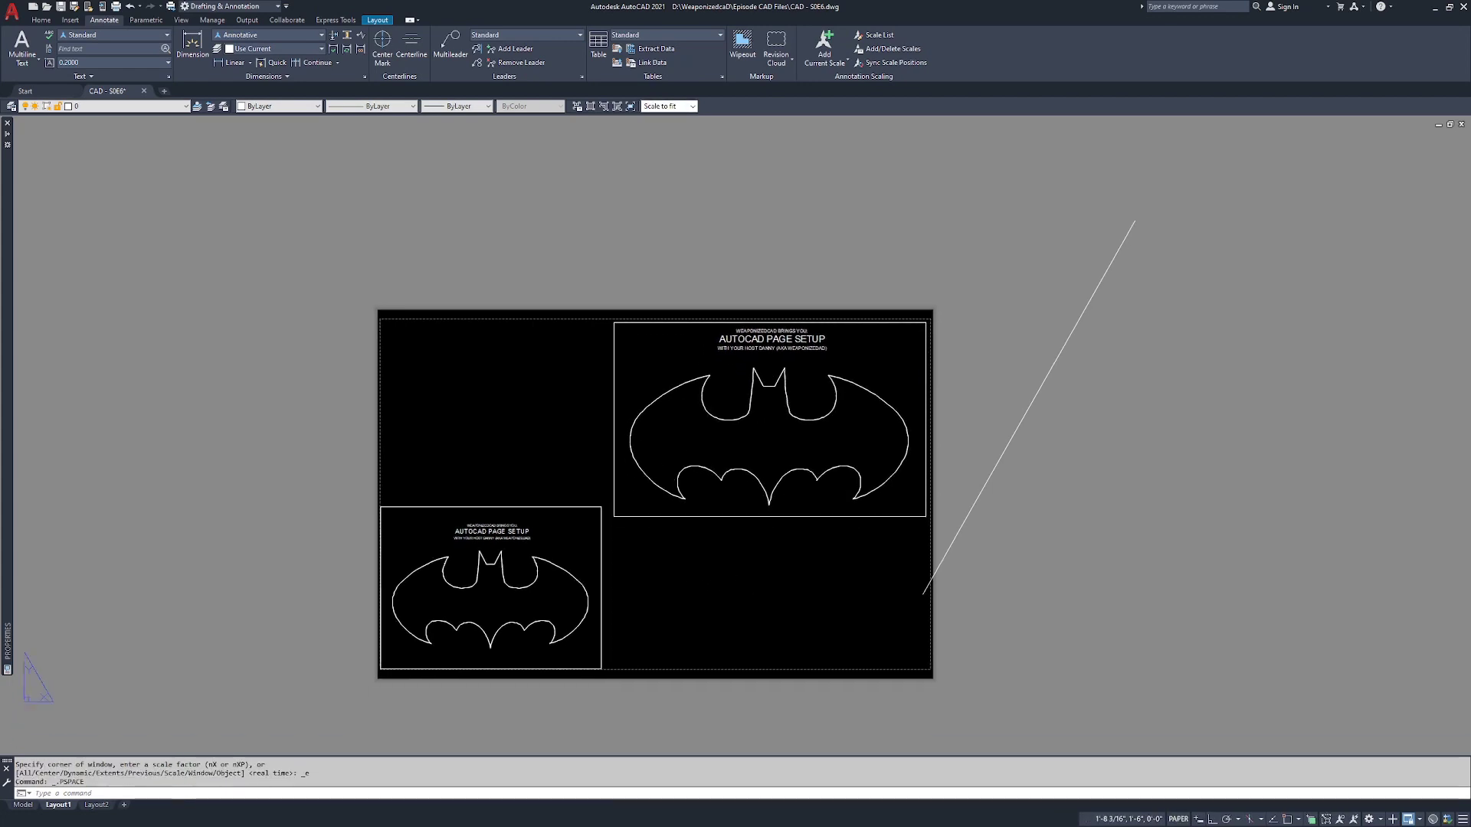
pyautogui.moveTo(656, 510); pyautogui.dragTo(656, 443, button='middle')
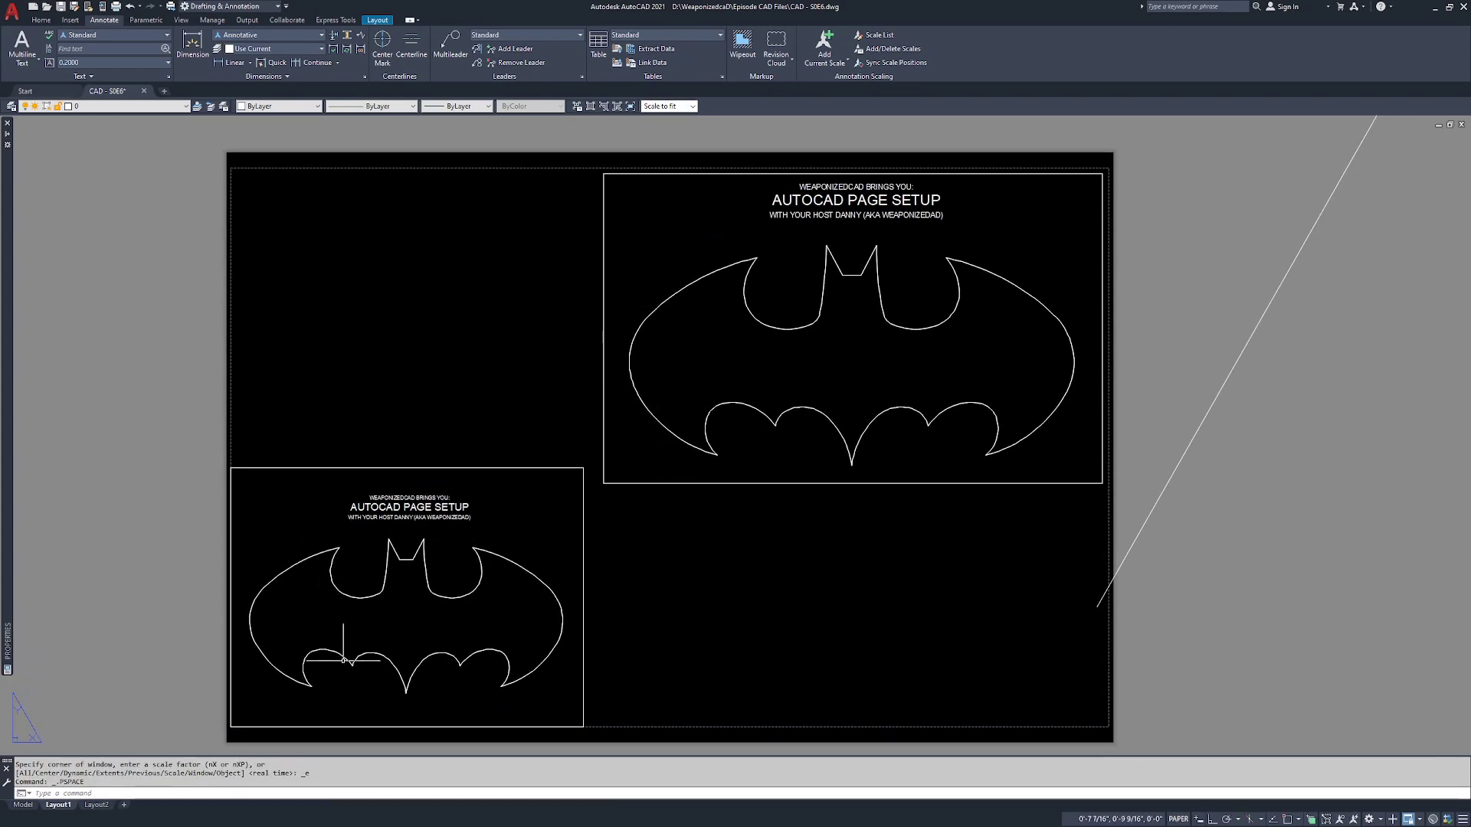
# Step: Turn the upper viewport to SE Isometric using the ViewCube corner
pyautogui.doubleClick(909, 325)
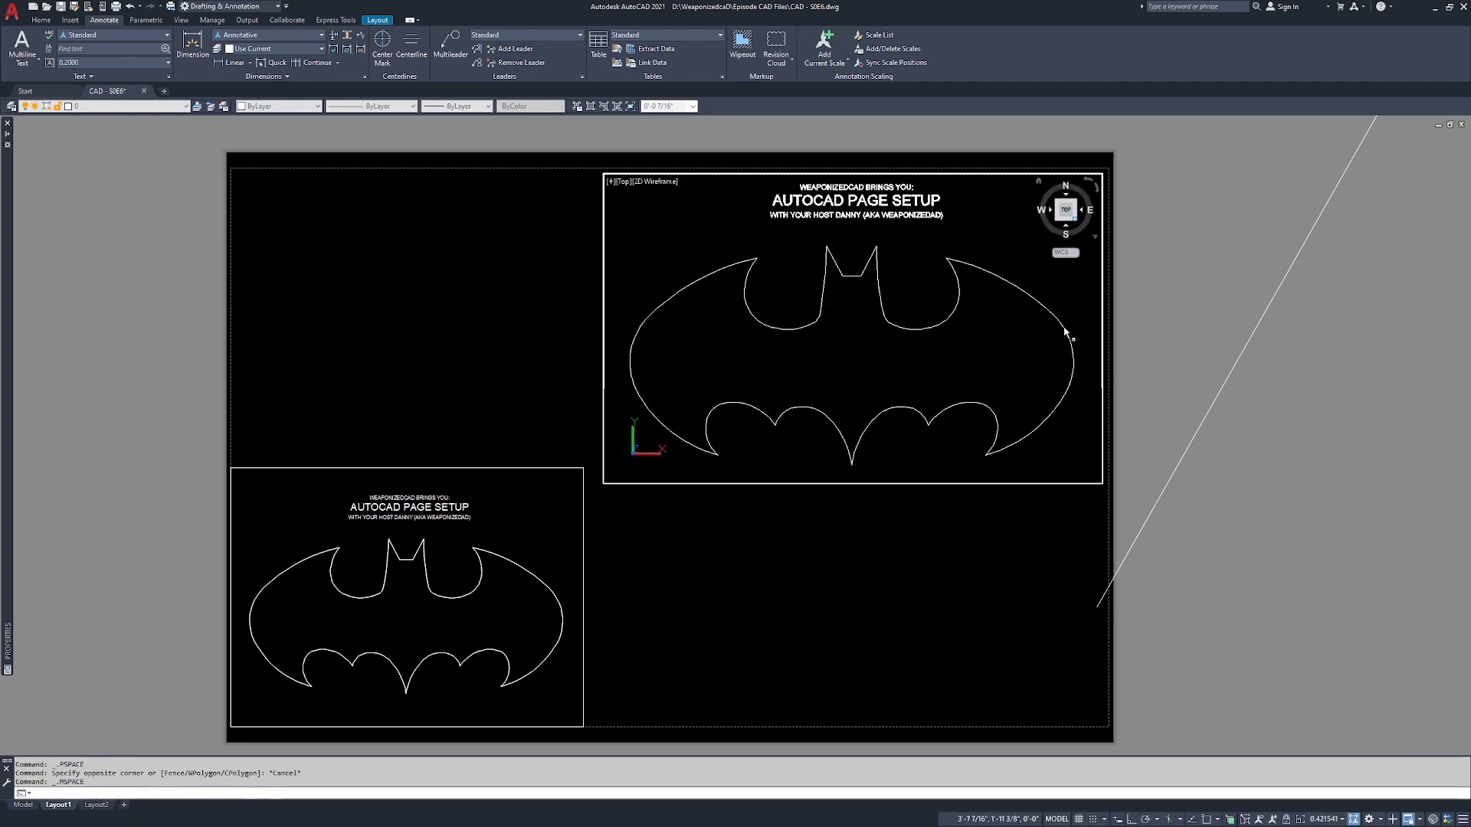
pyautogui.click(1078, 224)
pyautogui.doubleClick(873, 595)
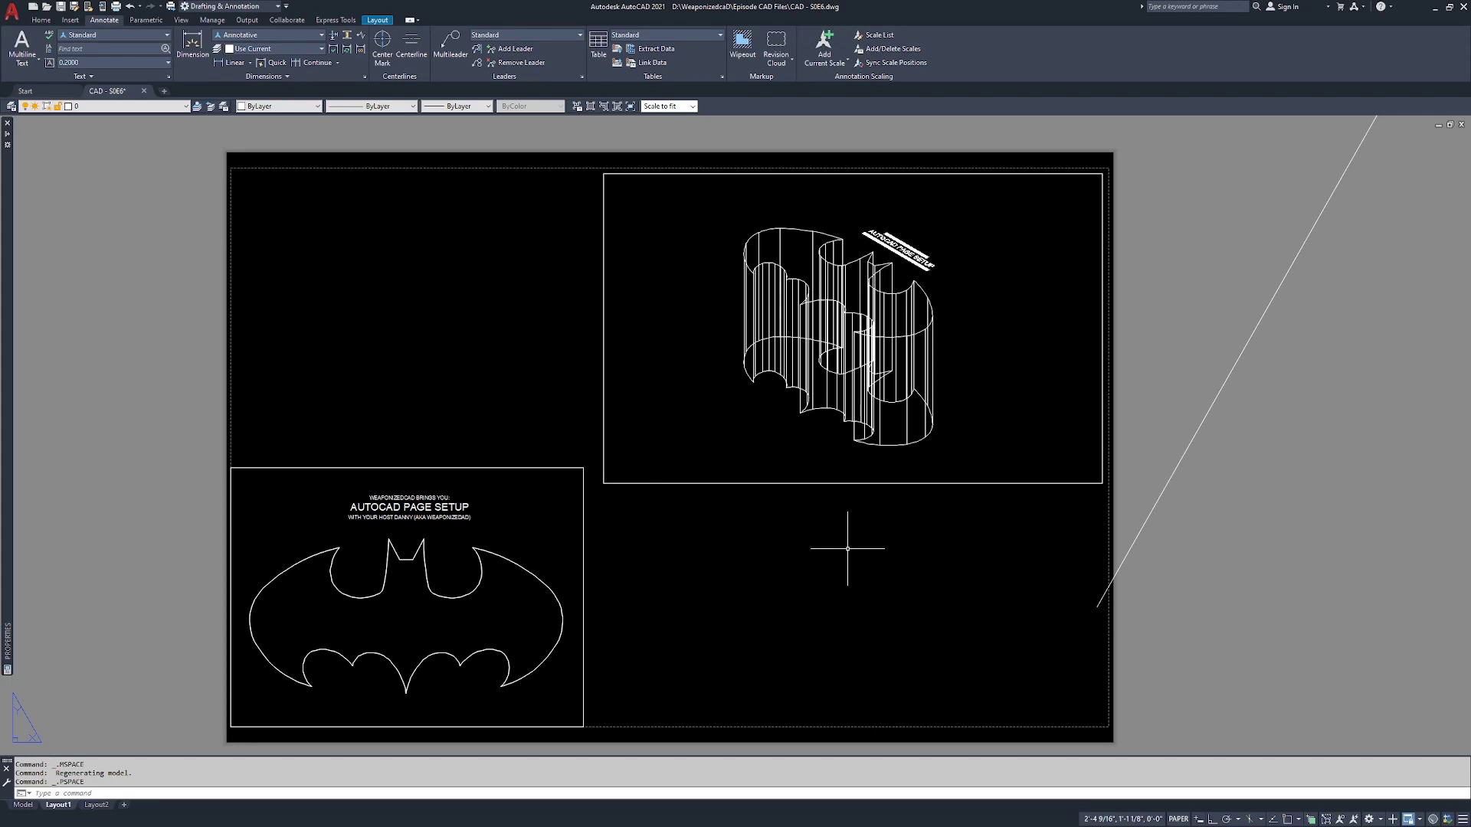
# Step: Switch between the upper and lower viewports, ending back in paper space
pyautogui.doubleClick(969, 260)
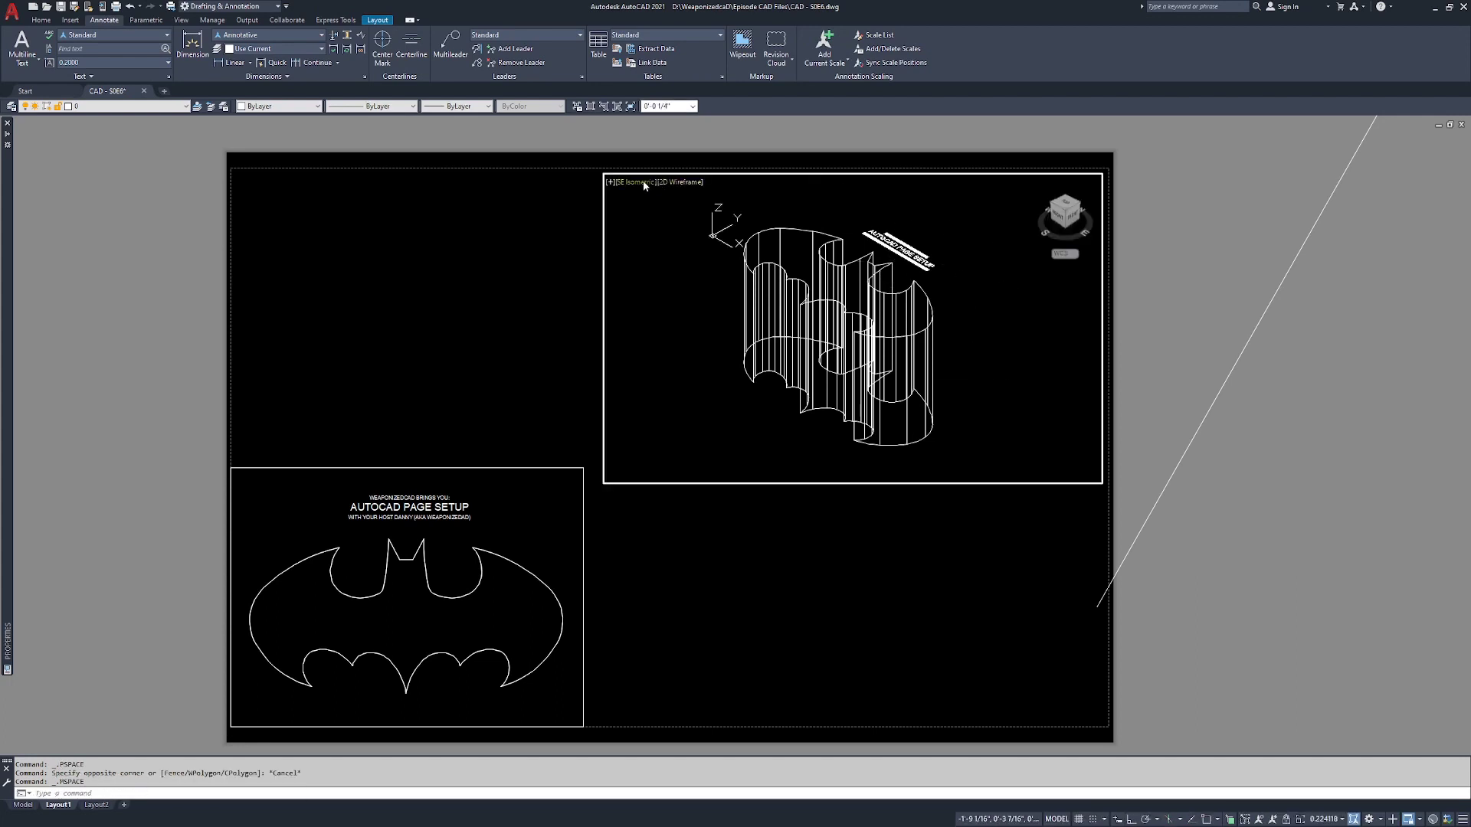
pyautogui.doubleClick(443, 407)
pyautogui.doubleClick(399, 566)
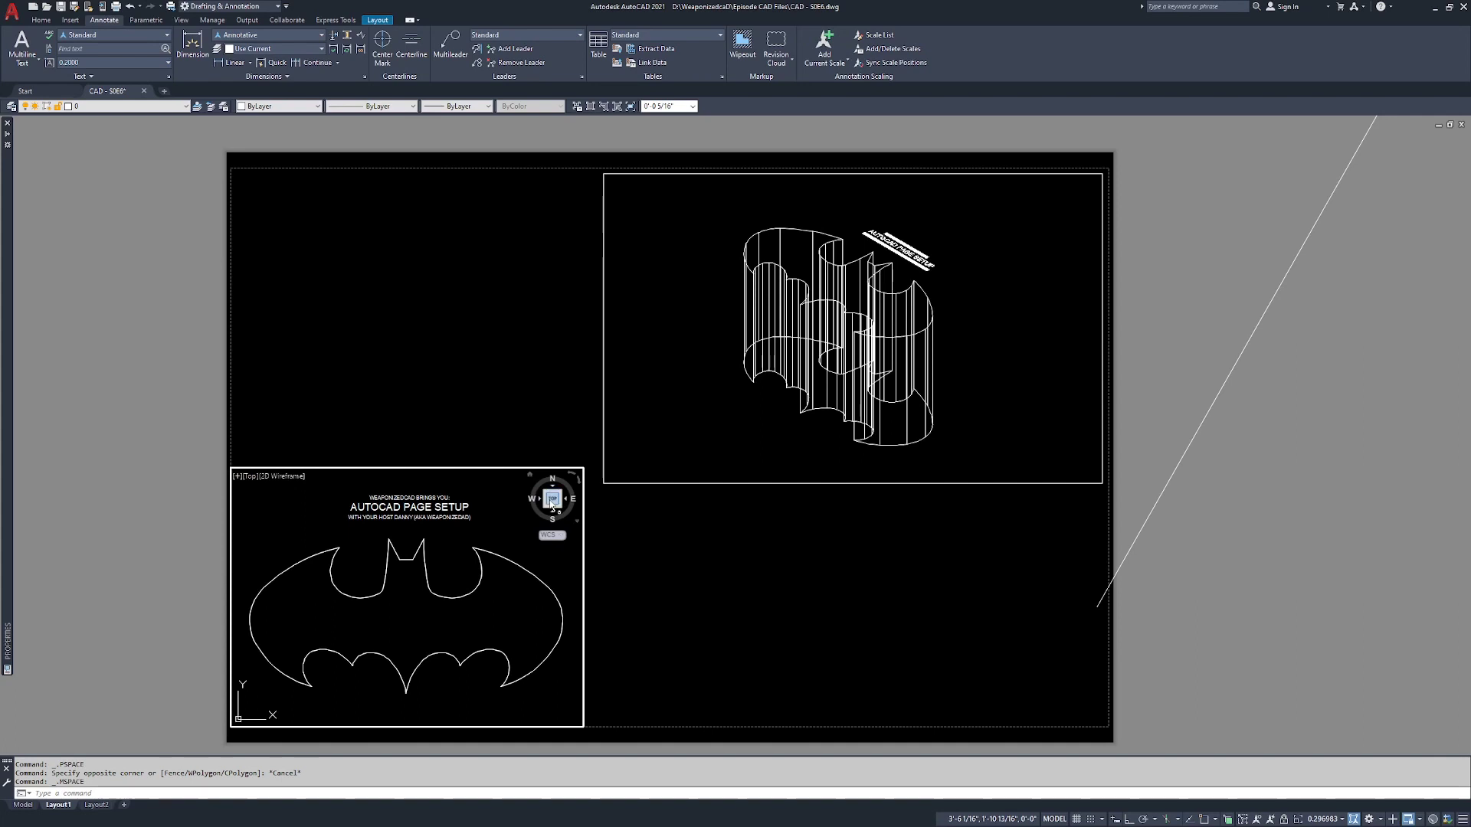
pyautogui.click(709, 393)
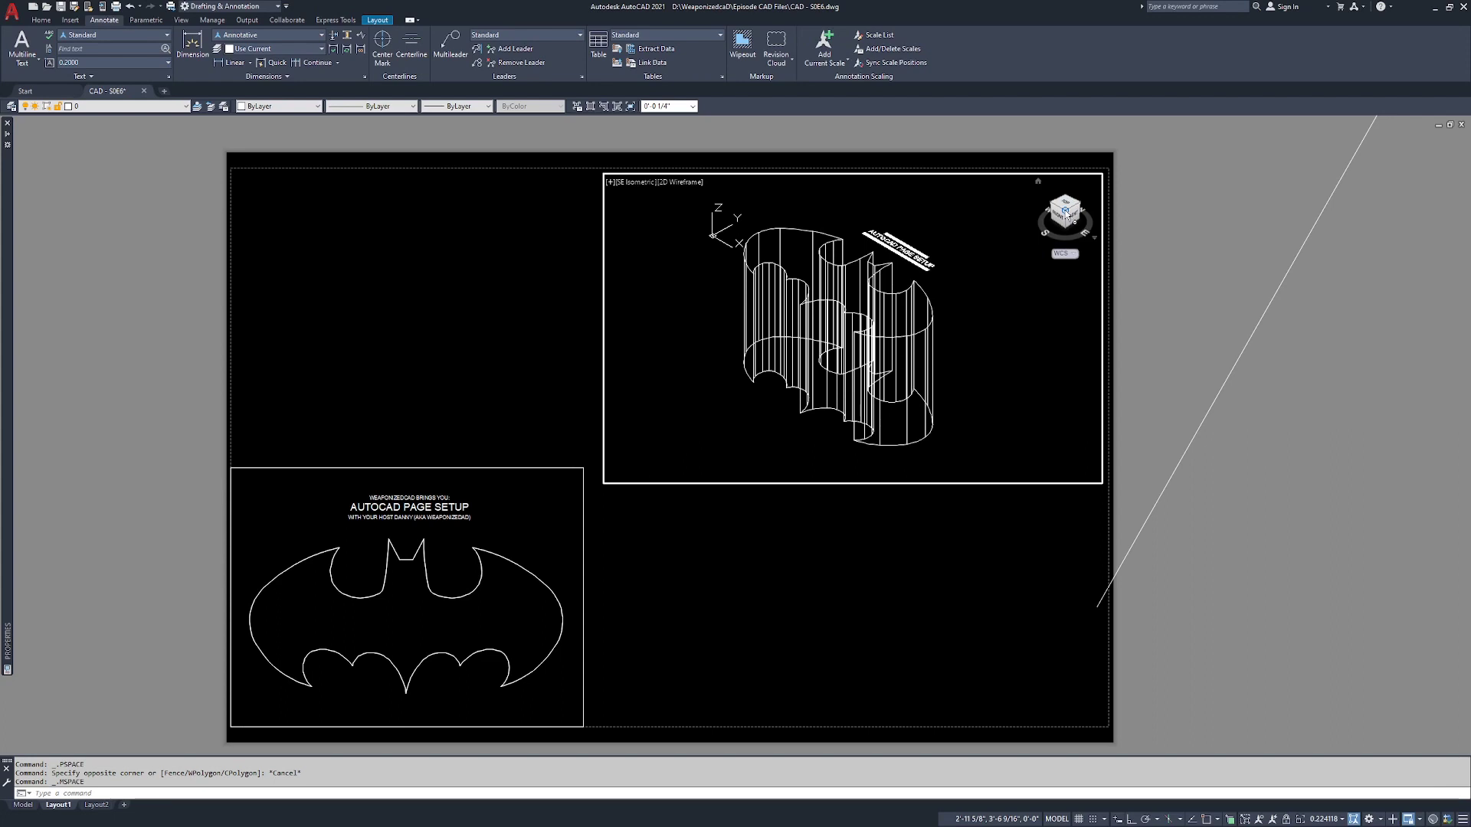
pyautogui.doubleClick(917, 513)
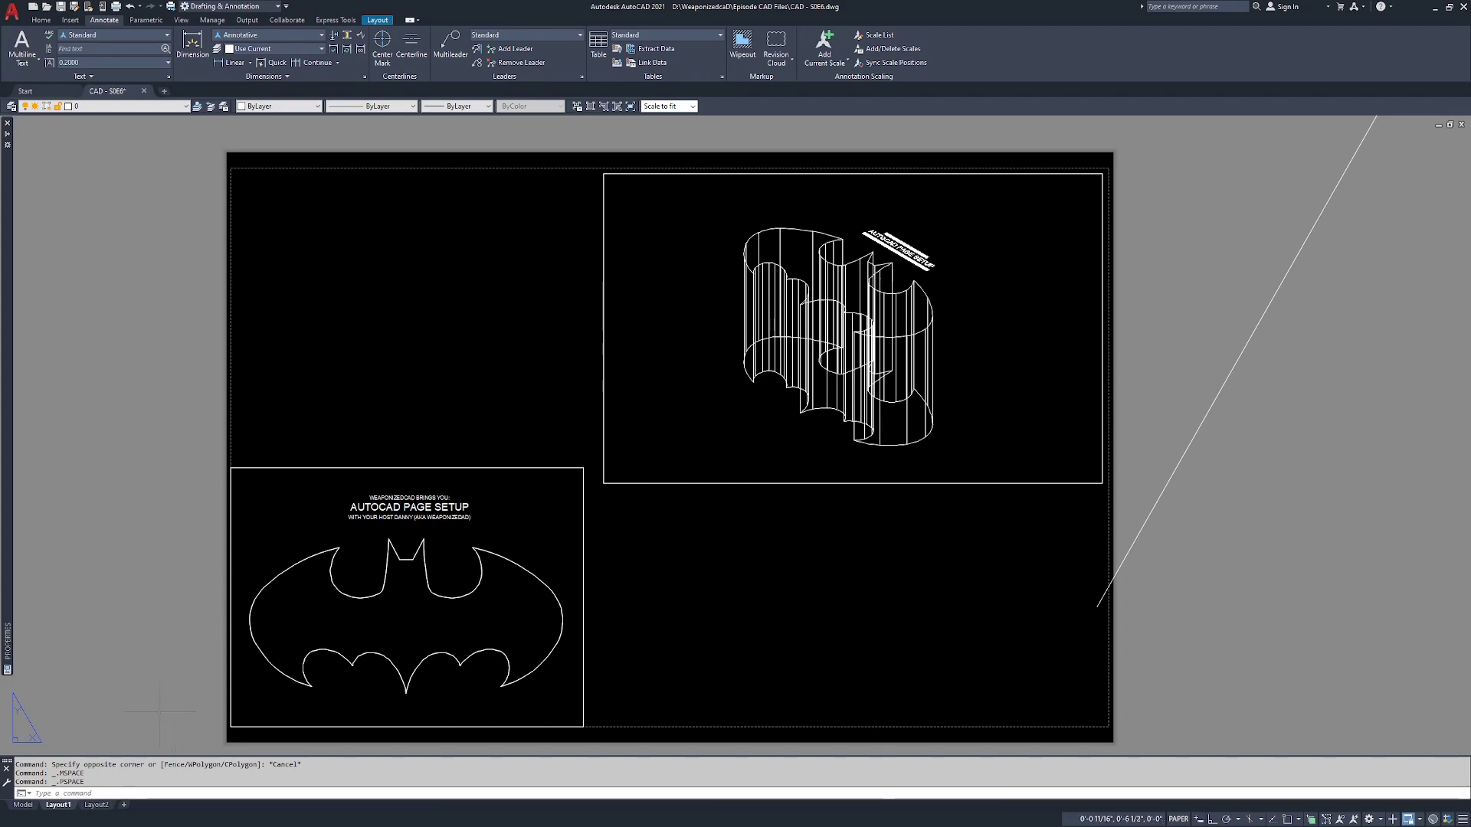
# Step: Edit Layout1's page setup to use ANSI A (8.50 x 11.00 Inches) paper
pyautogui.rightClick(63, 809)
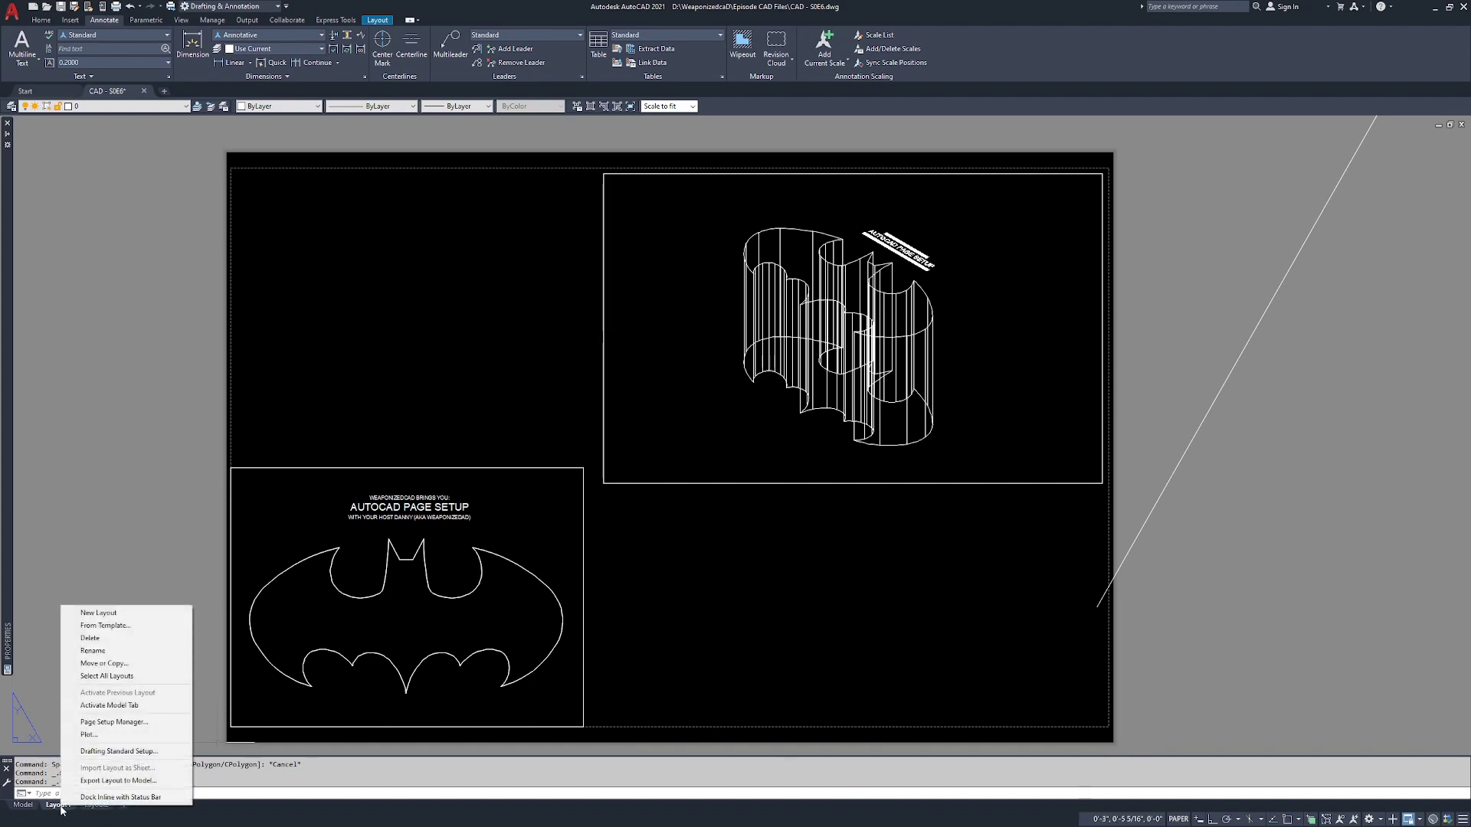
pyautogui.click(109, 725)
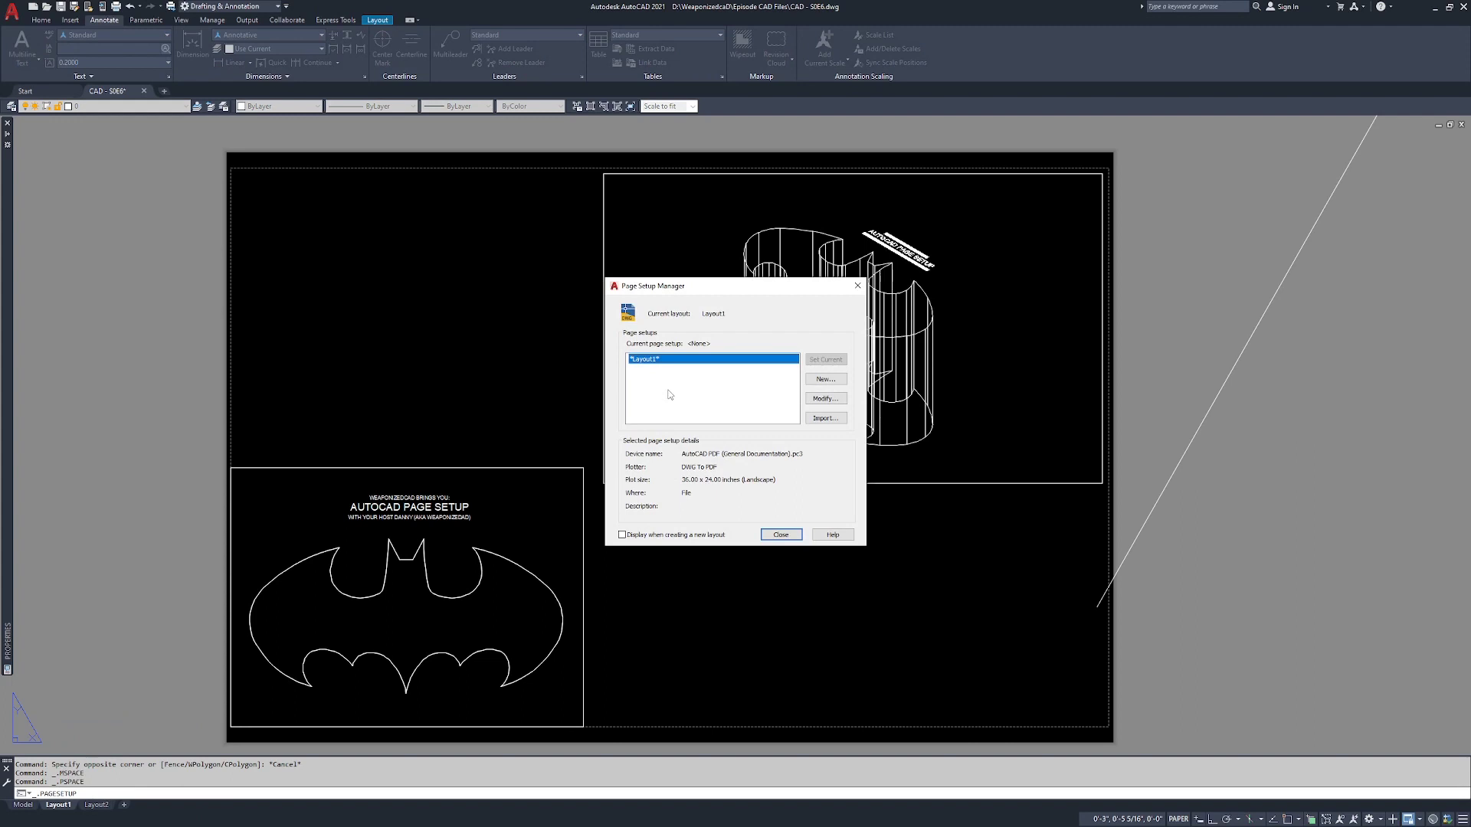
pyautogui.click(828, 399)
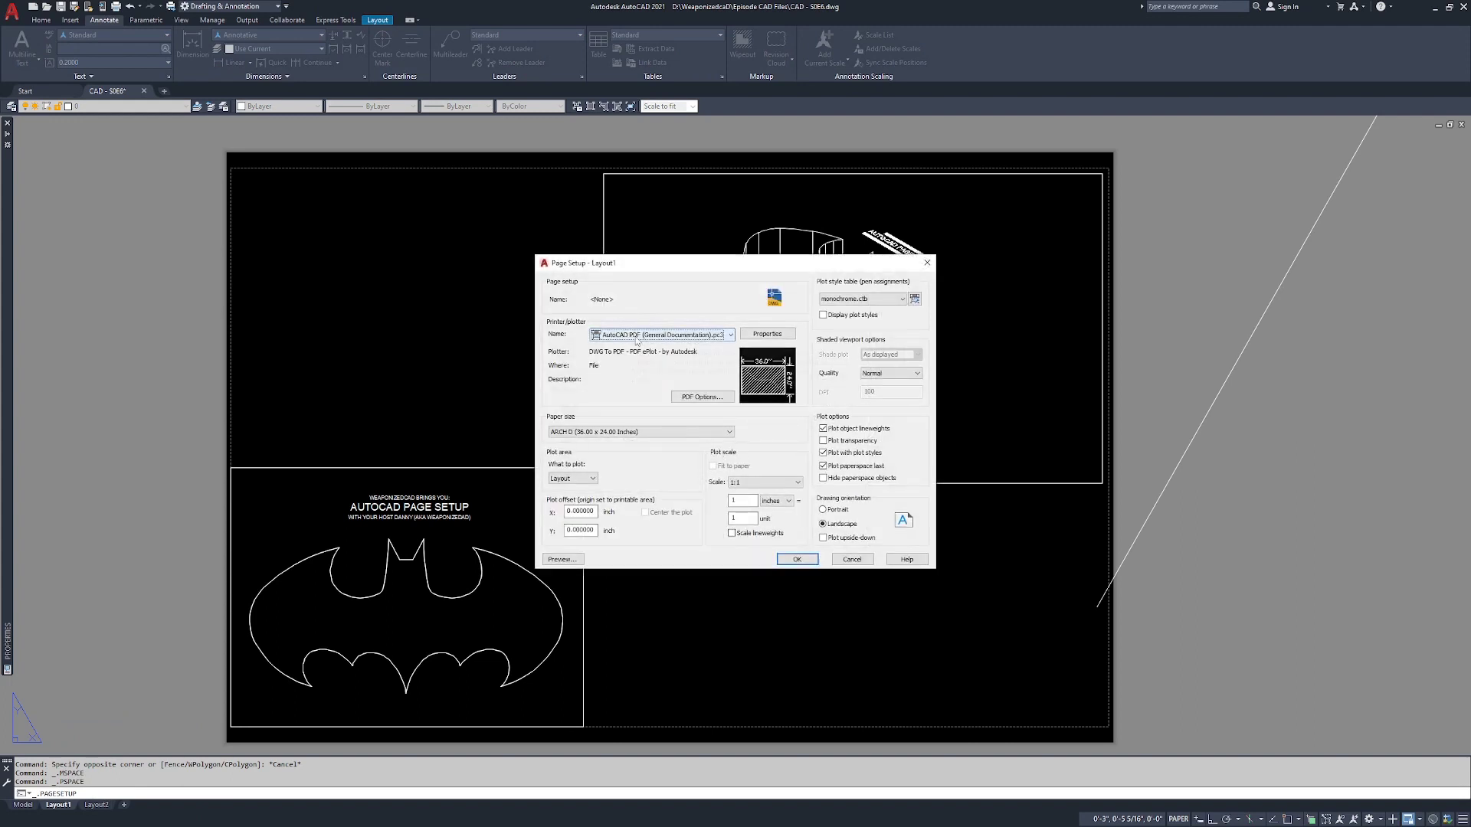
pyautogui.click(614, 432)
pyautogui.scroll(20, 619, 517)
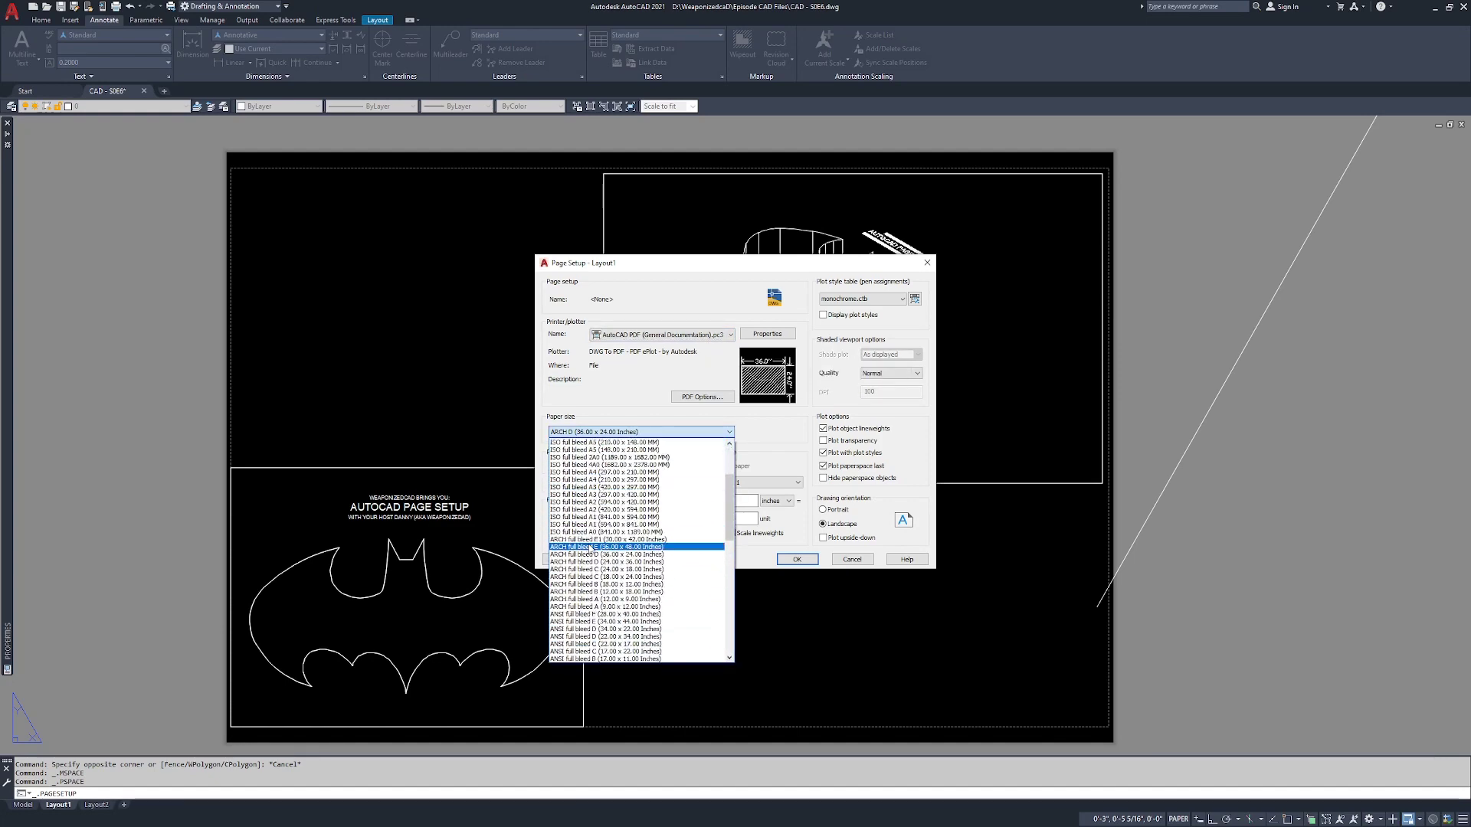
pyautogui.scroll(-7, 594, 525)
pyautogui.scroll(-15, 595, 525)
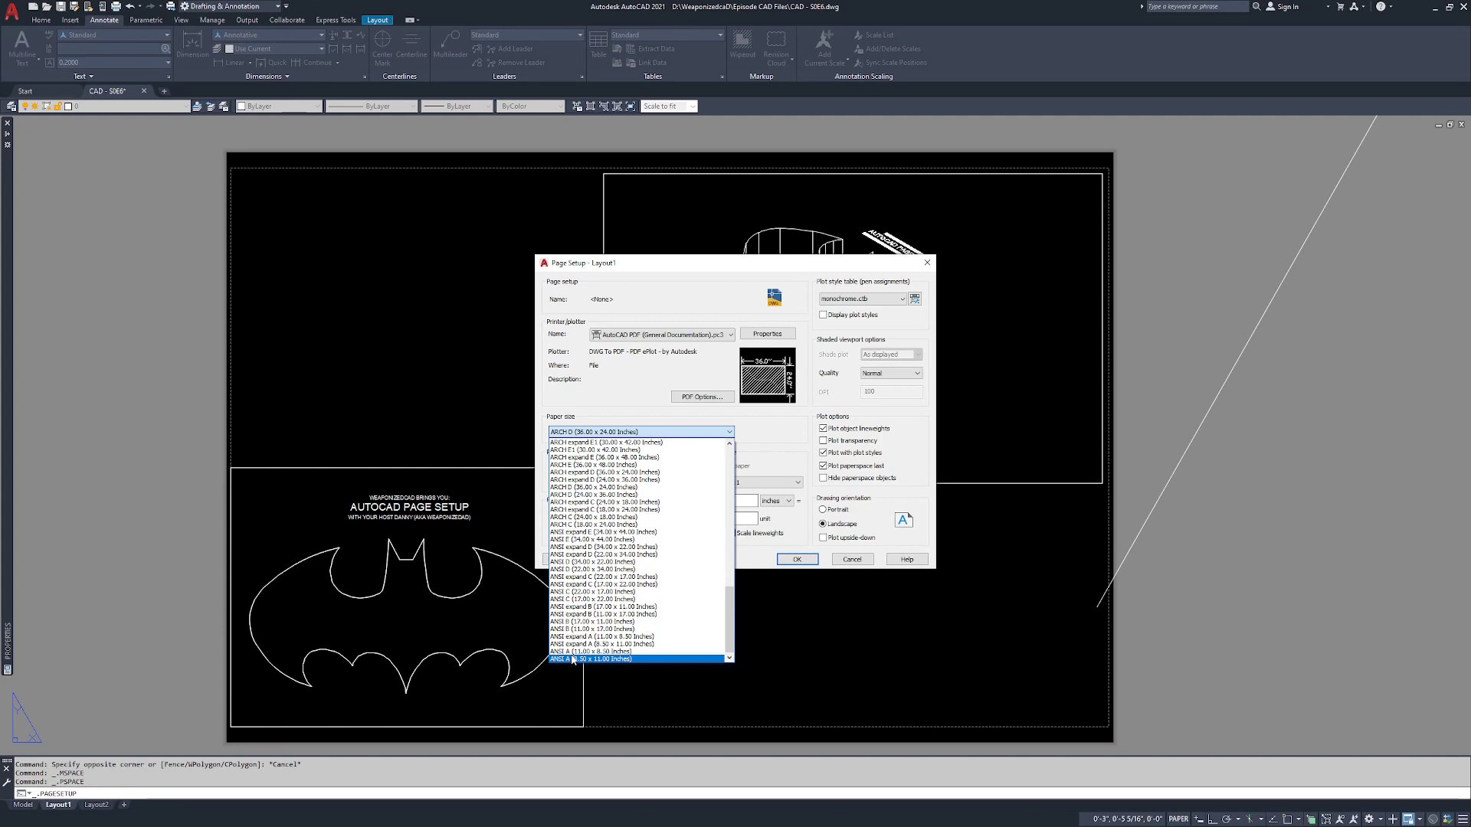
pyautogui.click(568, 658)
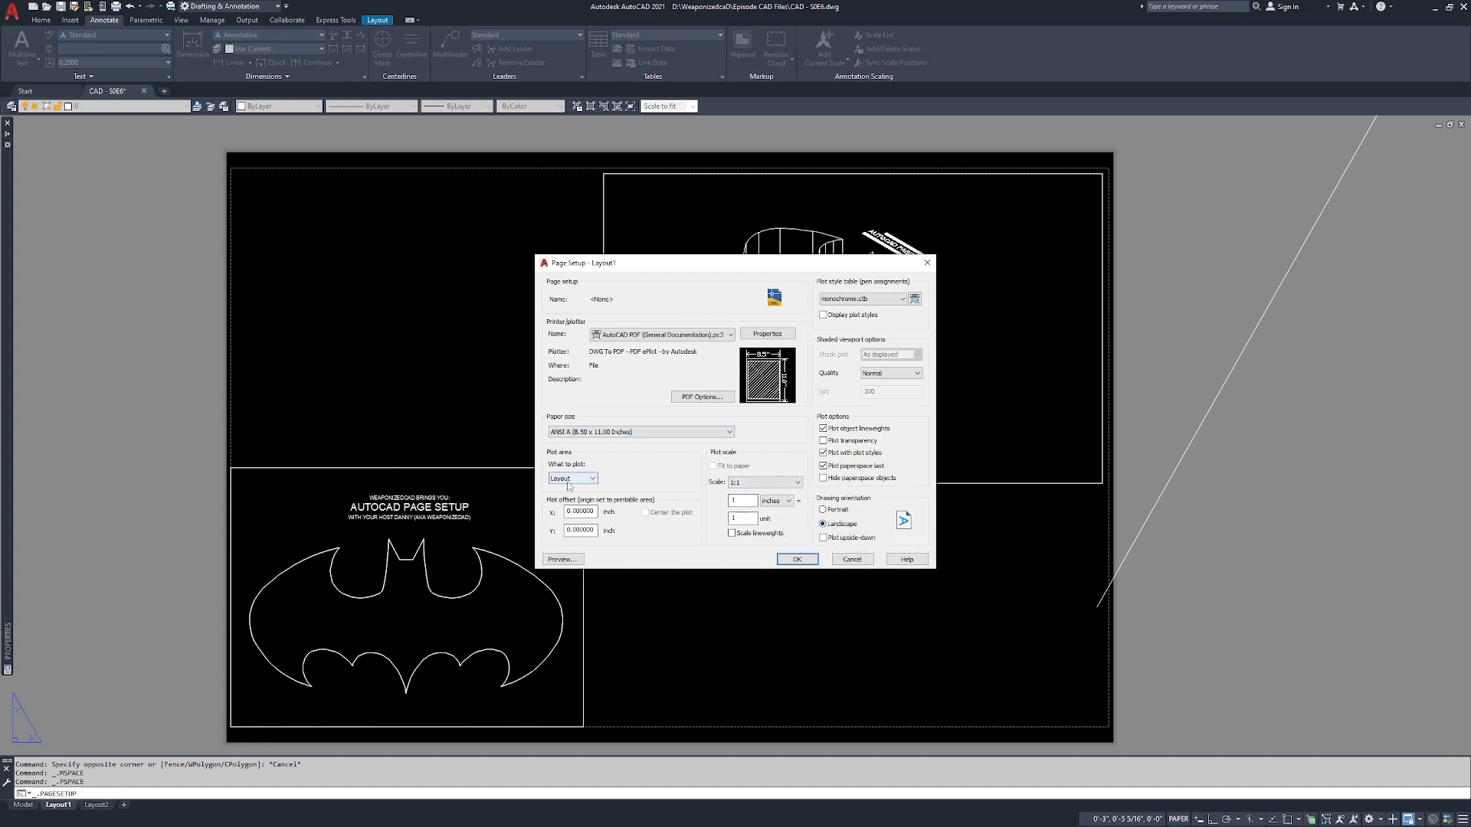
pyautogui.click(797, 558)
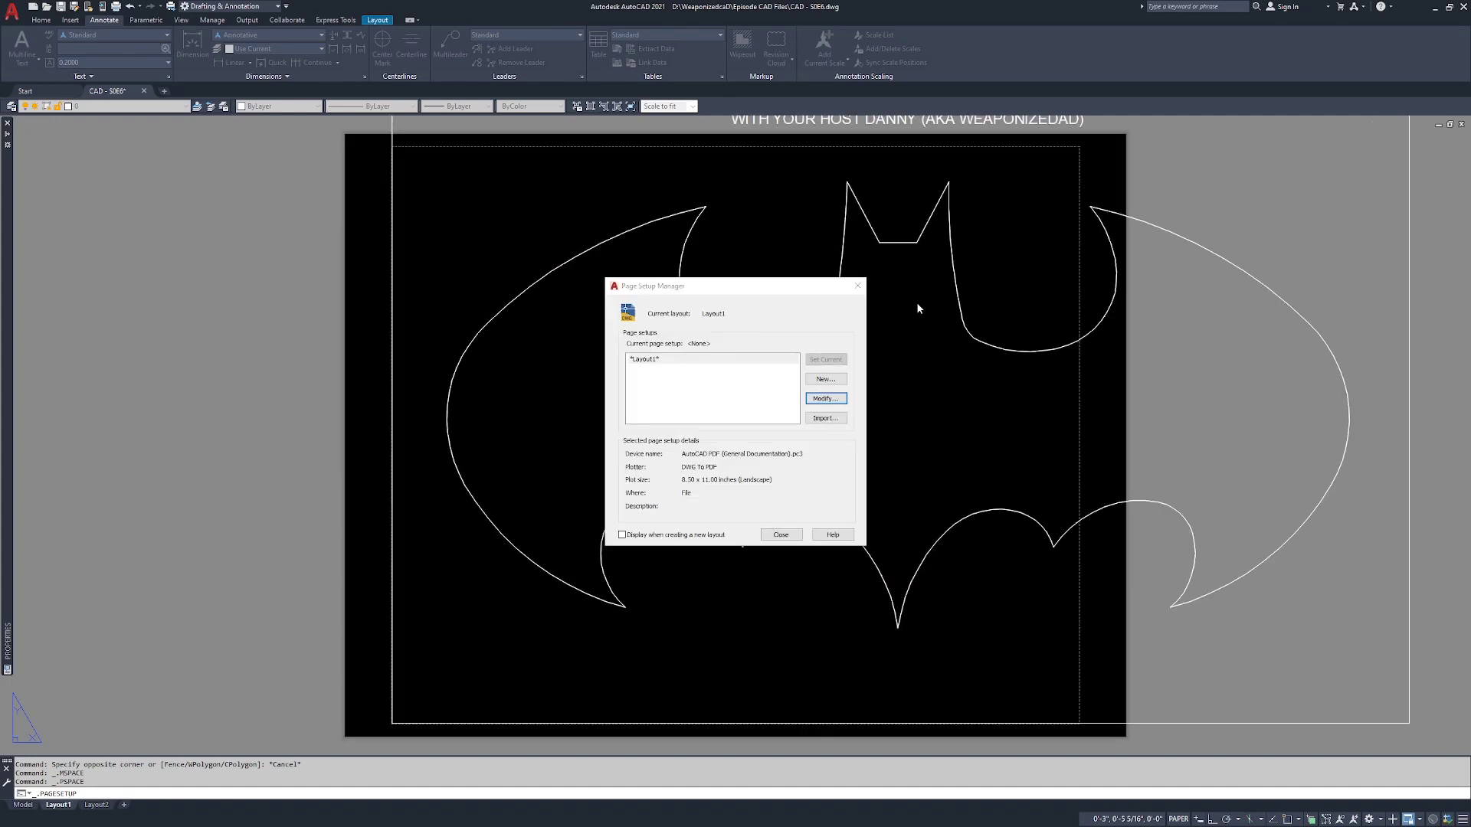
# Step: Close the Page Setup Manager and view the new ANSI A sheet
pyautogui.click(780, 534)
pyautogui.scroll(-5, 766, 521)
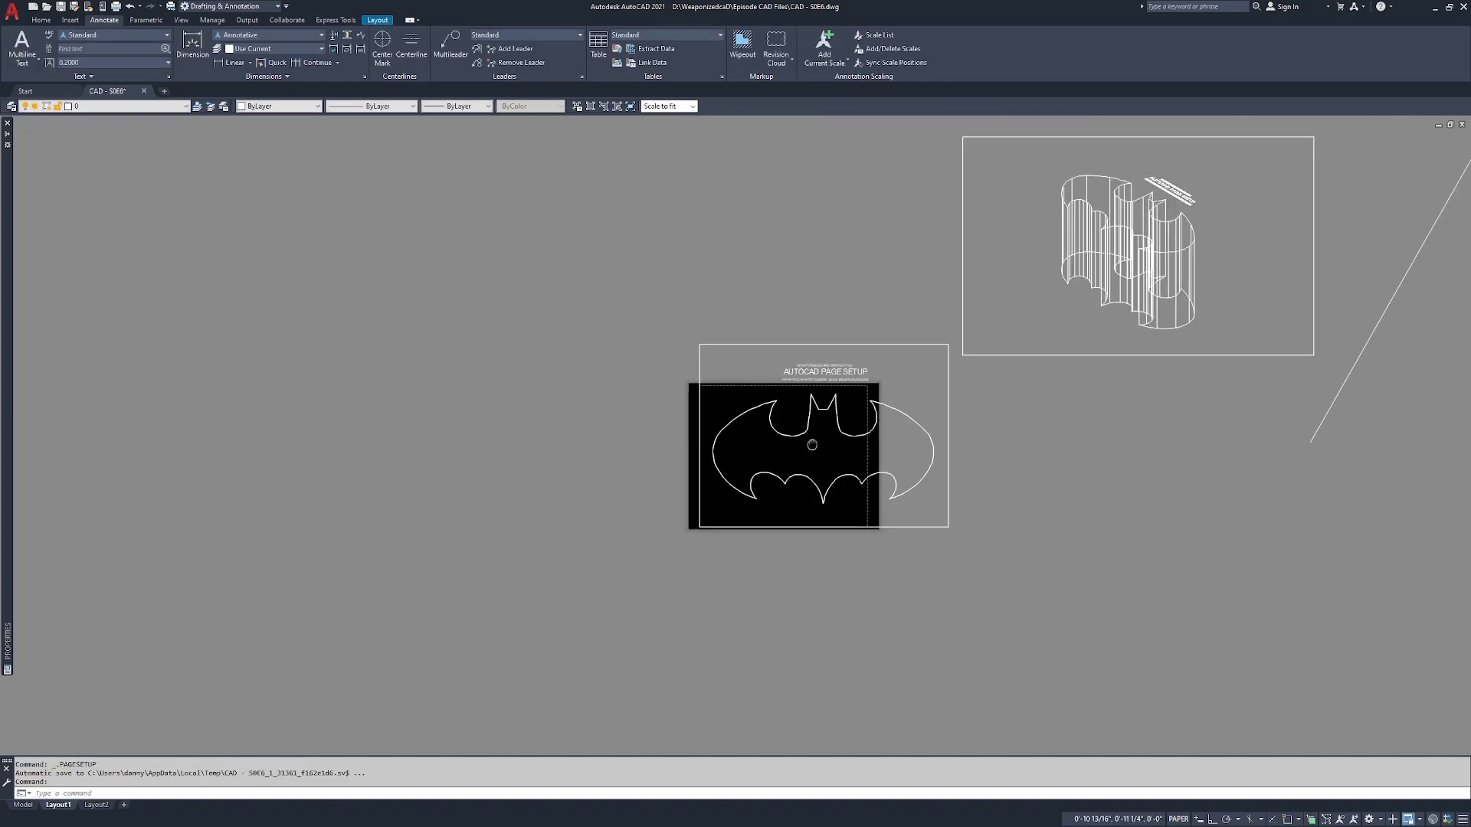
pyautogui.scroll(2, 754, 482)
pyautogui.scroll(-3, 755, 482)
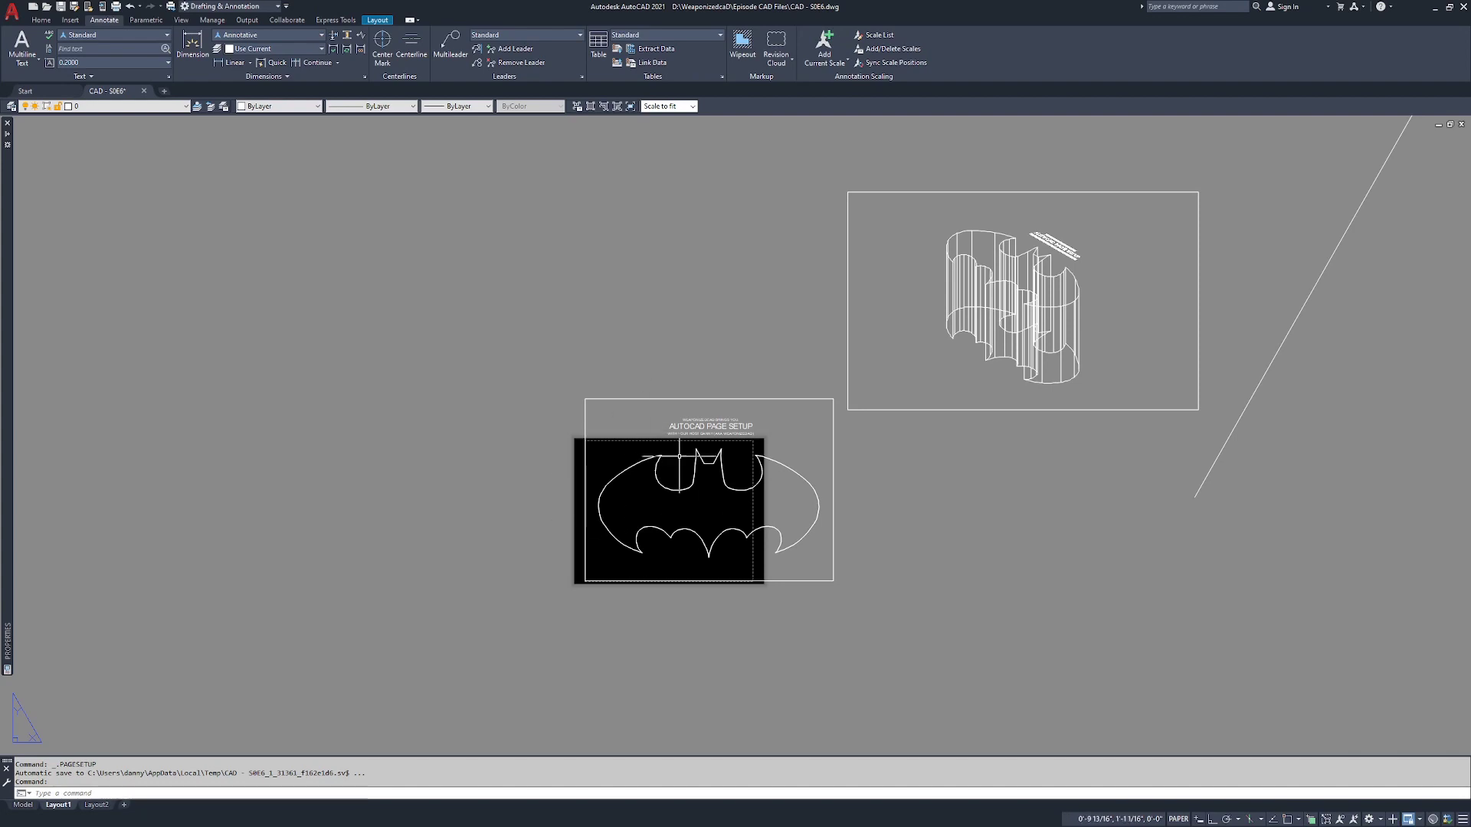
pyautogui.scroll(2, 704, 452)
# Step: Scale the page frame down from its corner endpoint to fit the black sheet
pyautogui.write('sc')
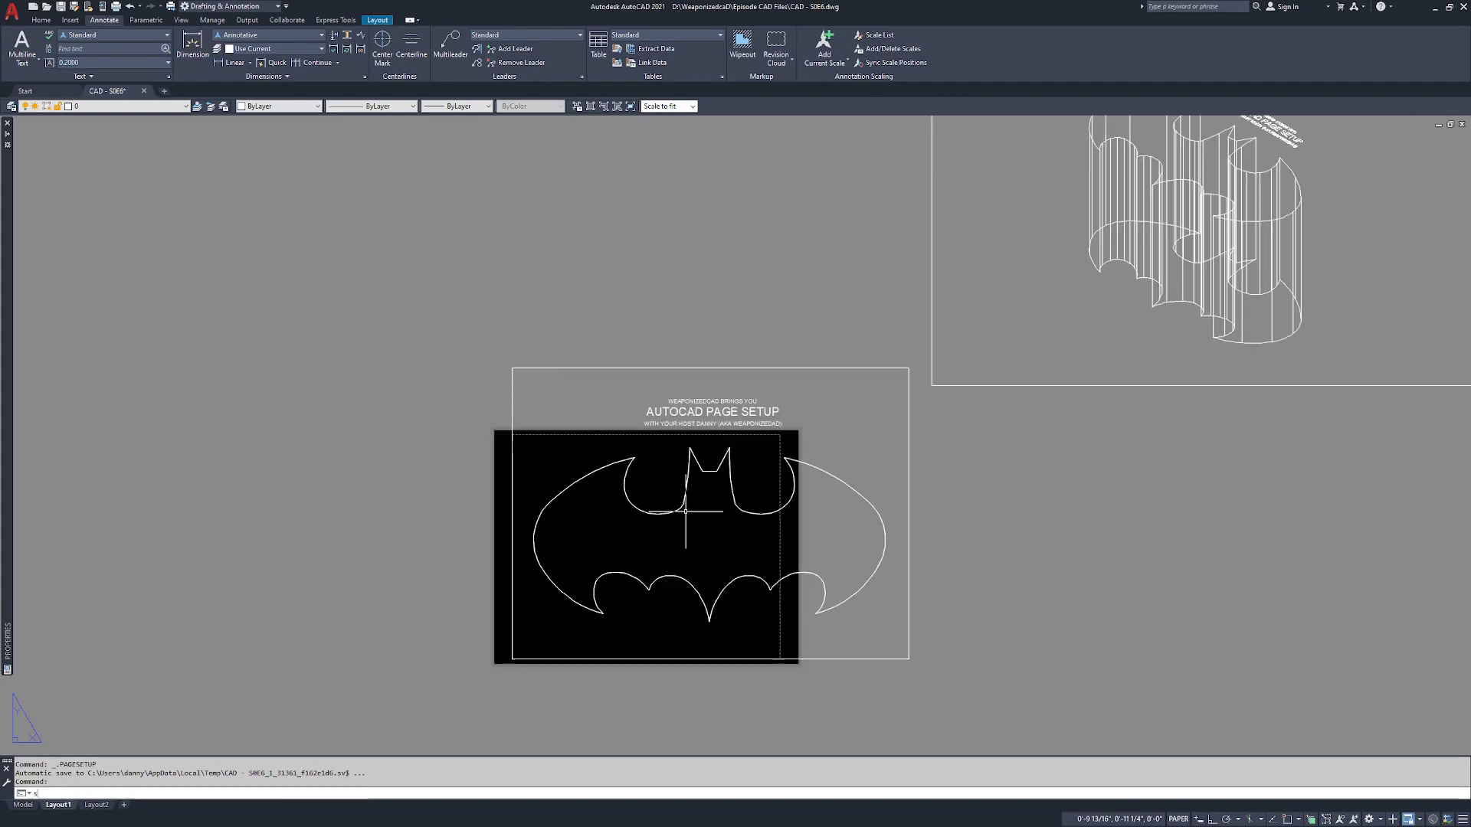
pyautogui.press('Return')
pyautogui.click(512, 525)
pyautogui.press('Return')
pyautogui.write('endc')
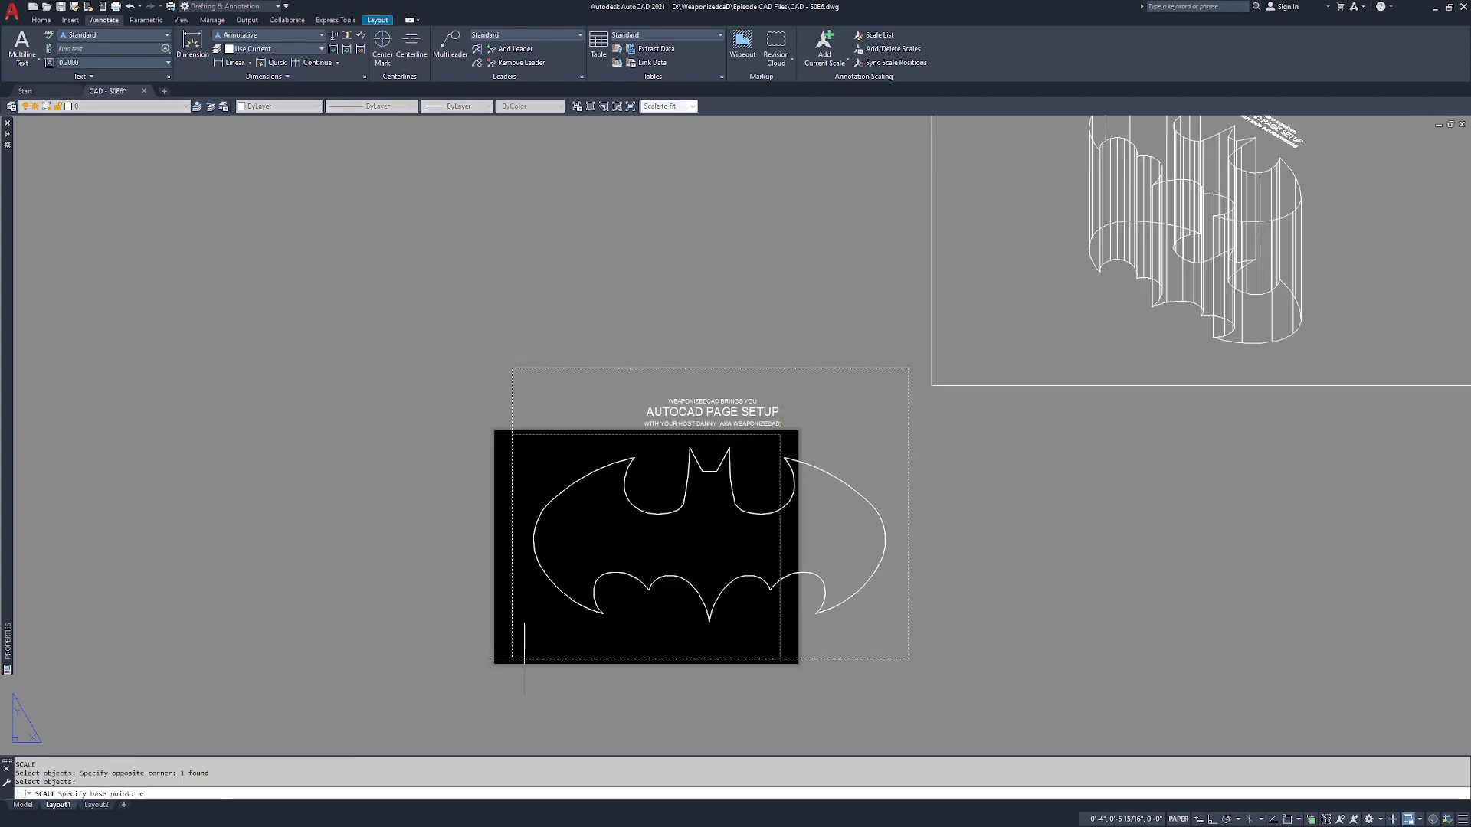
pyautogui.press('Return')
pyautogui.write('end')
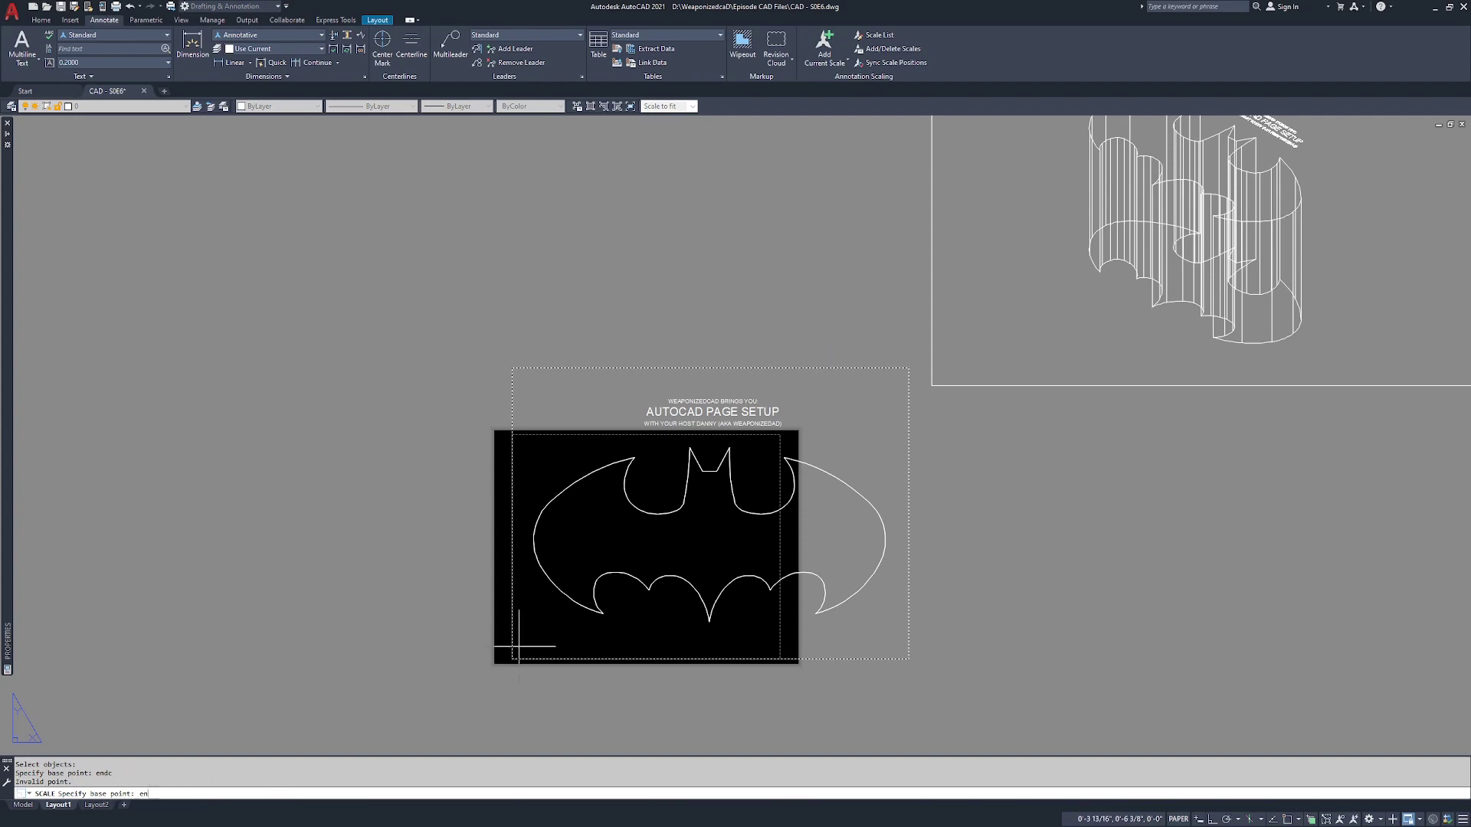
pyautogui.press('Return')
pyautogui.click(513, 658)
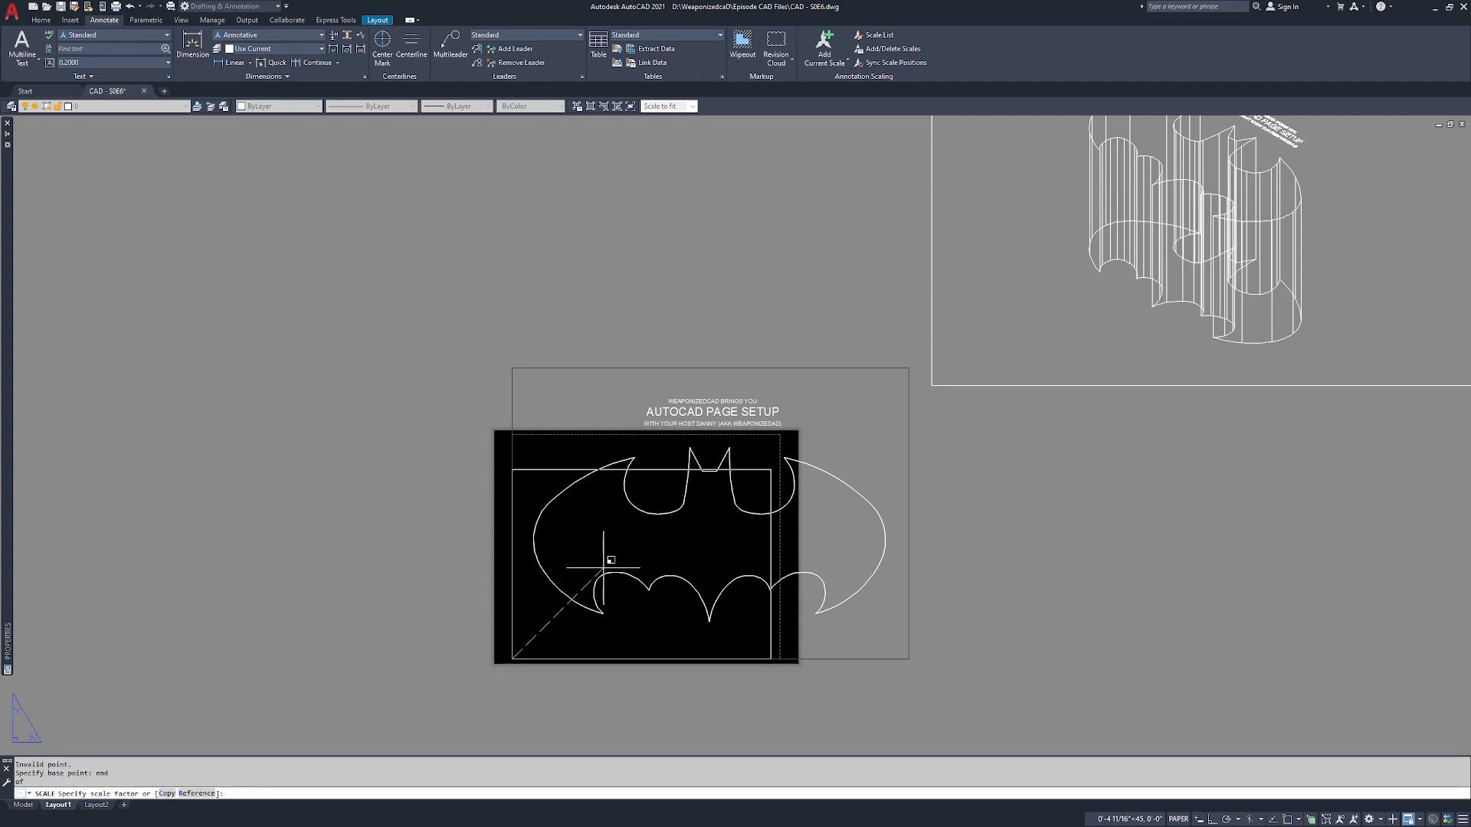
pyautogui.click(617, 529)
# Step: Grip-stretch the frame's top edge up to the sheet margin
pyautogui.scroll(4, 603, 445)
pyautogui.click(1034, 493)
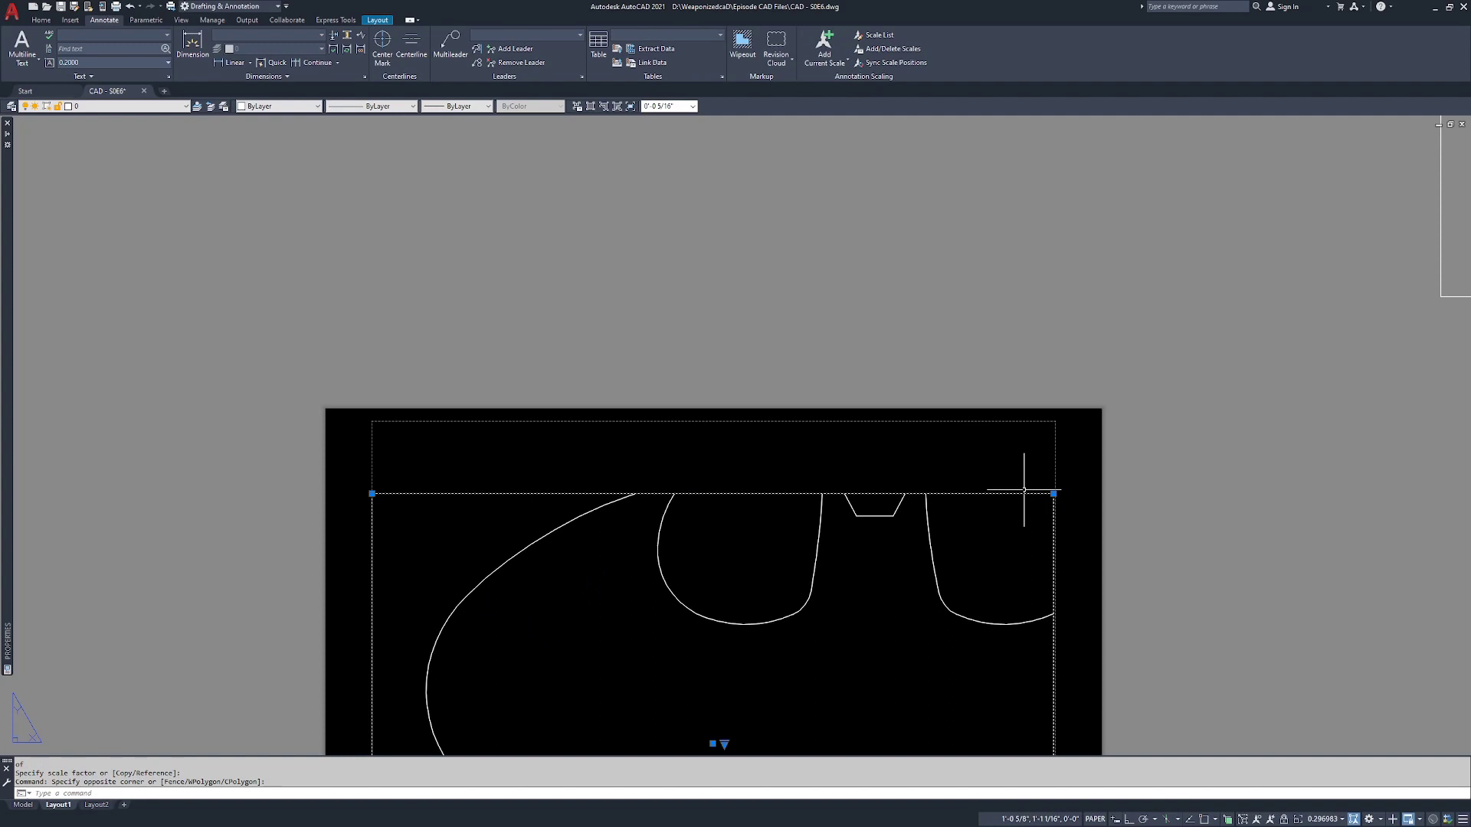
pyautogui.click(1054, 483)
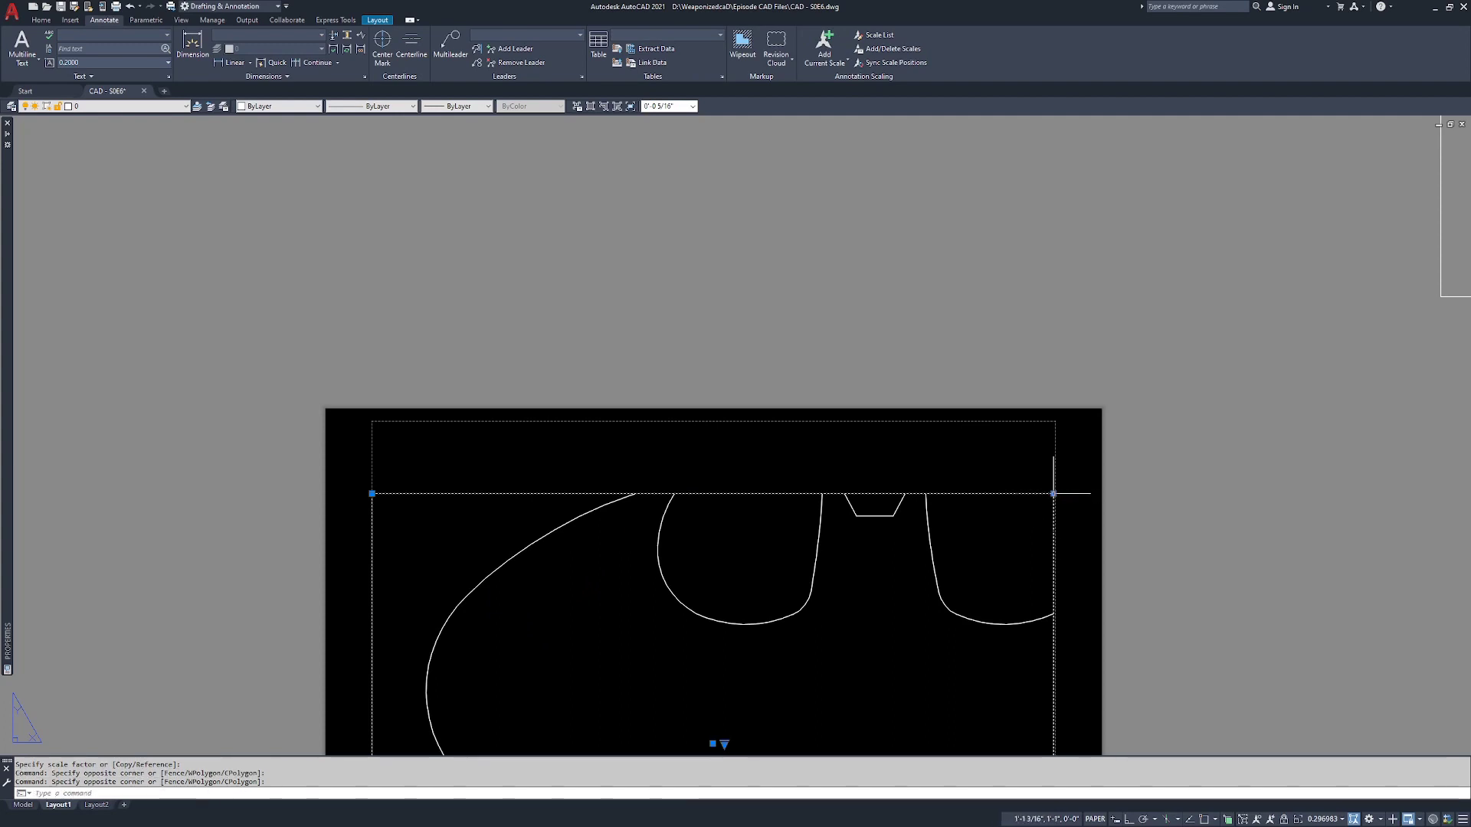
pyautogui.click(1054, 494)
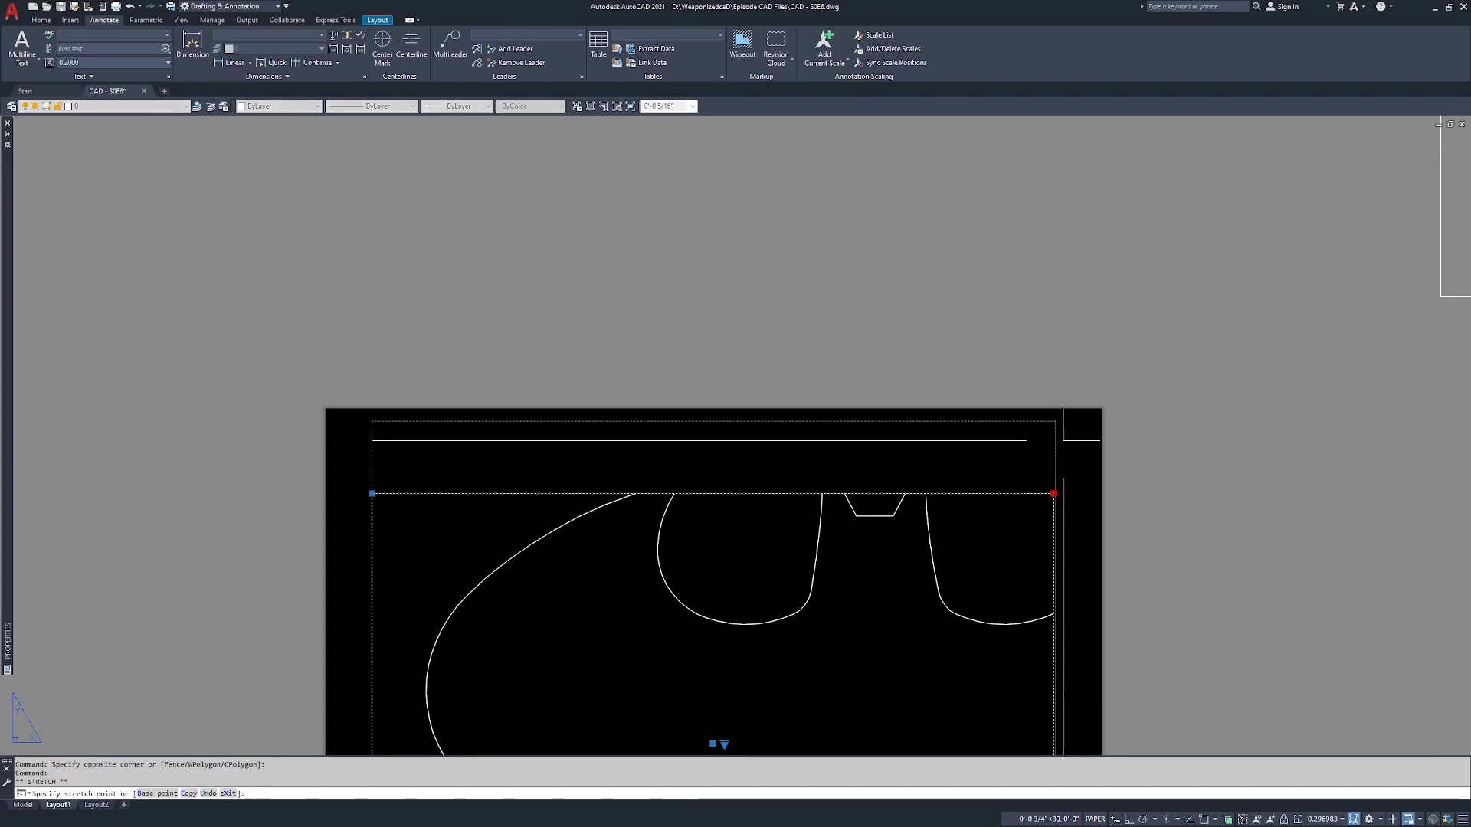
pyautogui.click(1054, 421)
pyautogui.scroll(-2, 855, 382)
pyautogui.press('Escape')
pyautogui.press('Escape')
pyautogui.press('Escape')
pyautogui.scroll(-6, 792, 516)
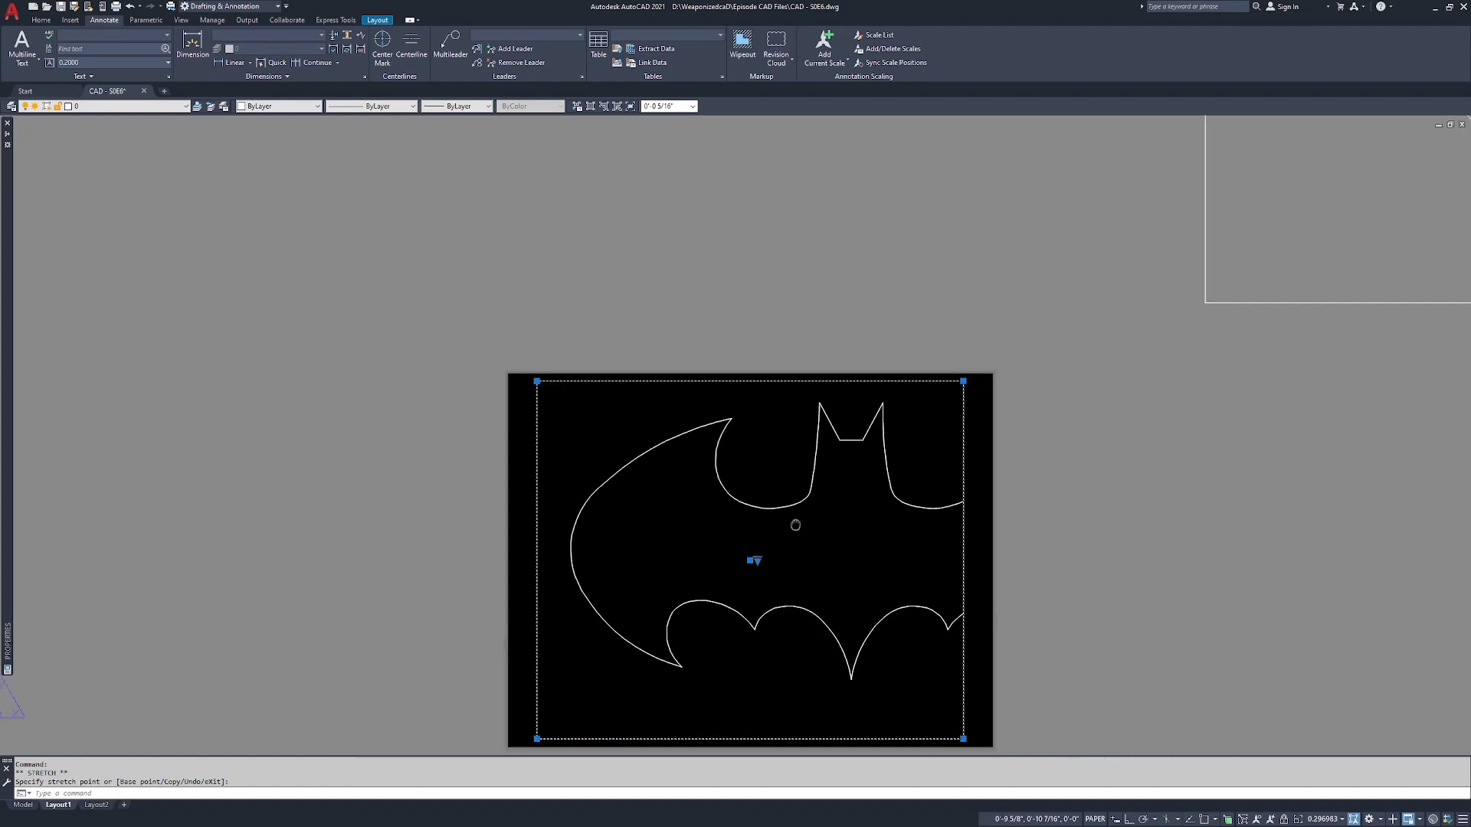
# Step: Erase the 3D viewport and the stray diagonal line
pyautogui.click(1101, 392)
pyautogui.click(782, 483)
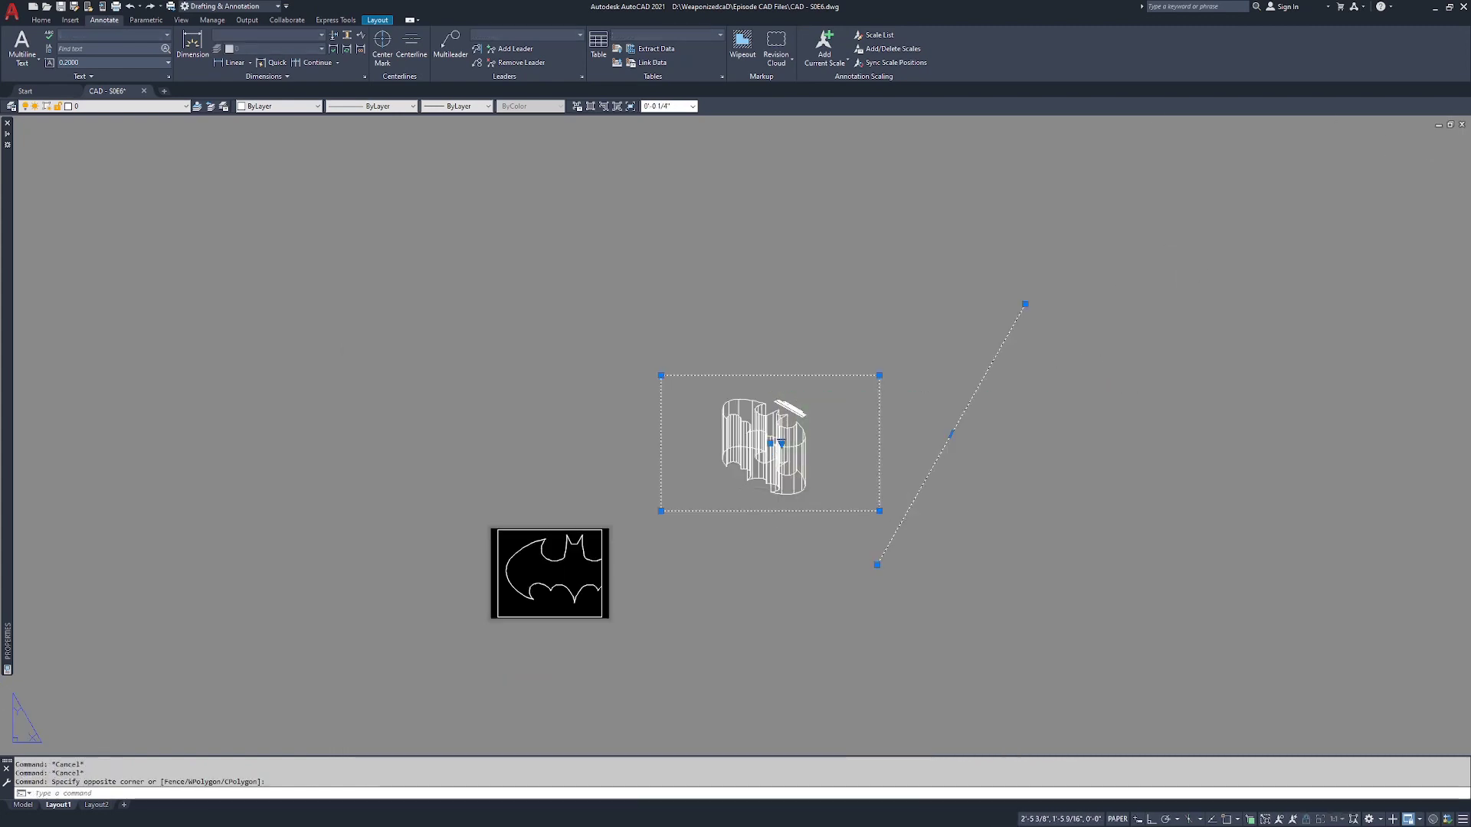
pyautogui.write('e')
pyautogui.press('Return')
pyautogui.moveTo(610, 509); pyautogui.dragTo(839, 398, button='middle')
pyautogui.scroll(5, 840, 398)
pyautogui.scroll(3, 839, 398)
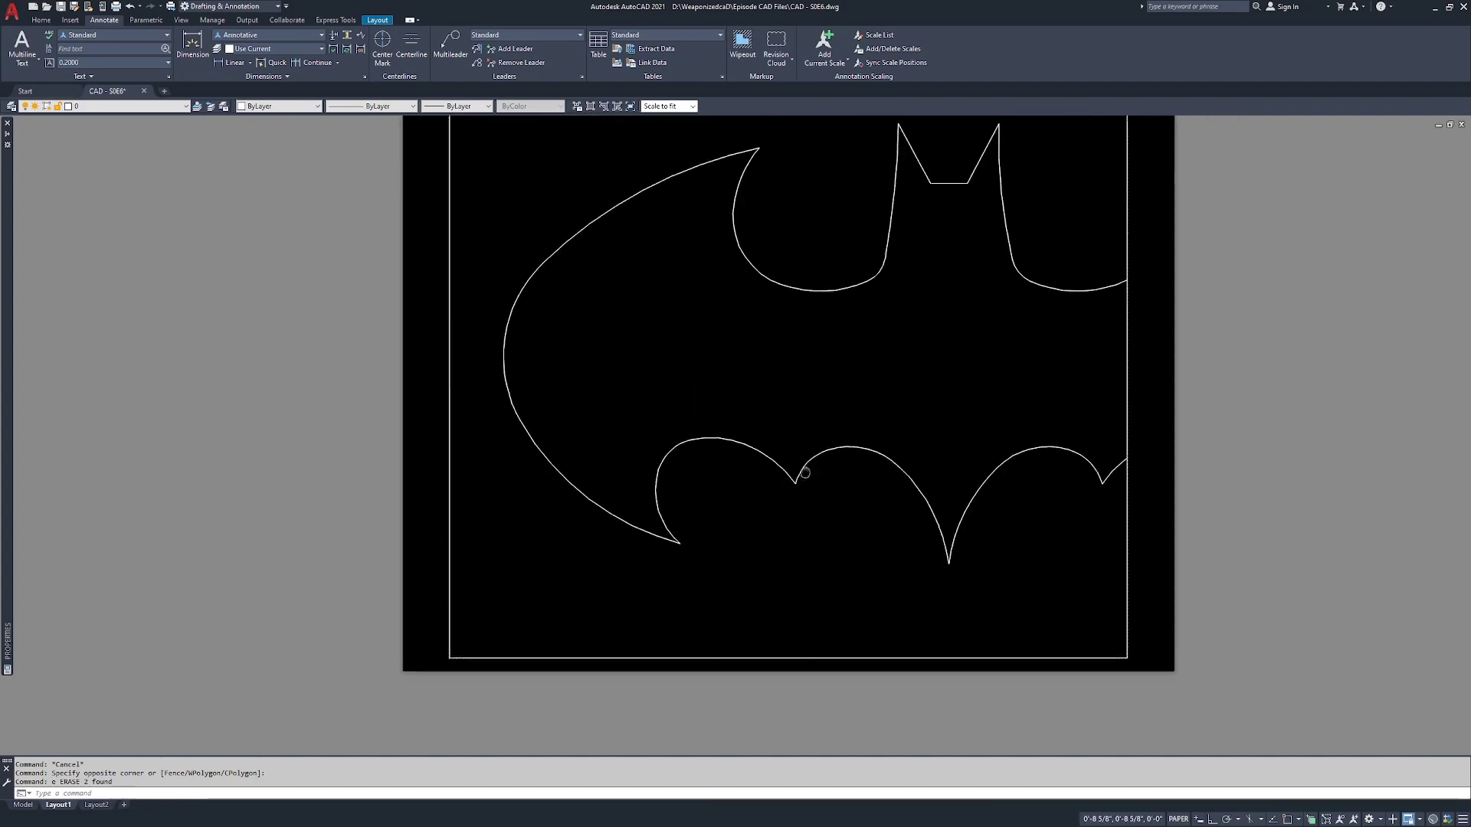
pyautogui.scroll(-4, 804, 434)
pyautogui.scroll(4, 781, 469)
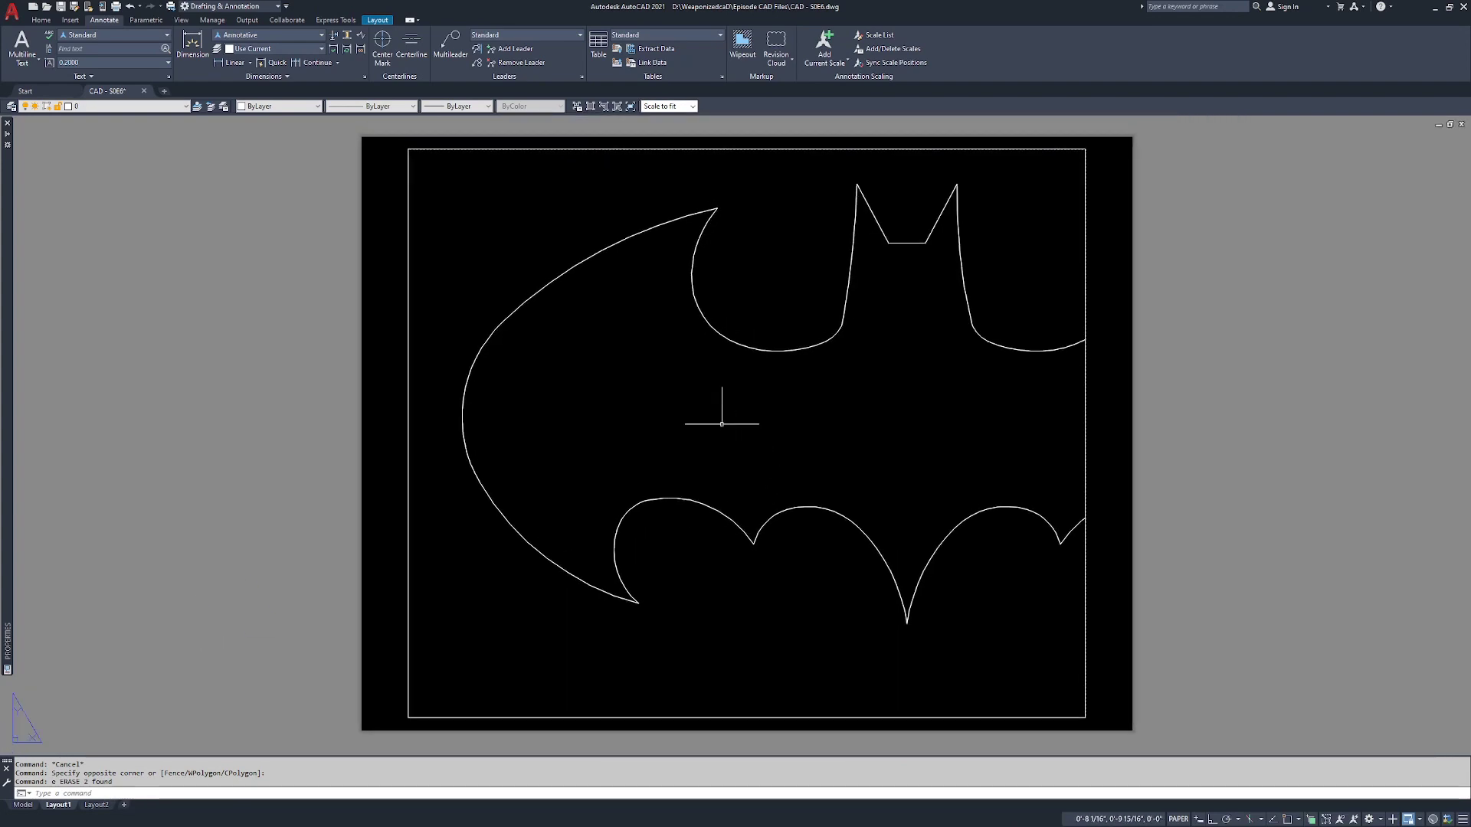
# Step: Zoom Extents inside the remaining viewport to show the whole bat and titles
pyautogui.doubleClick(716, 421)
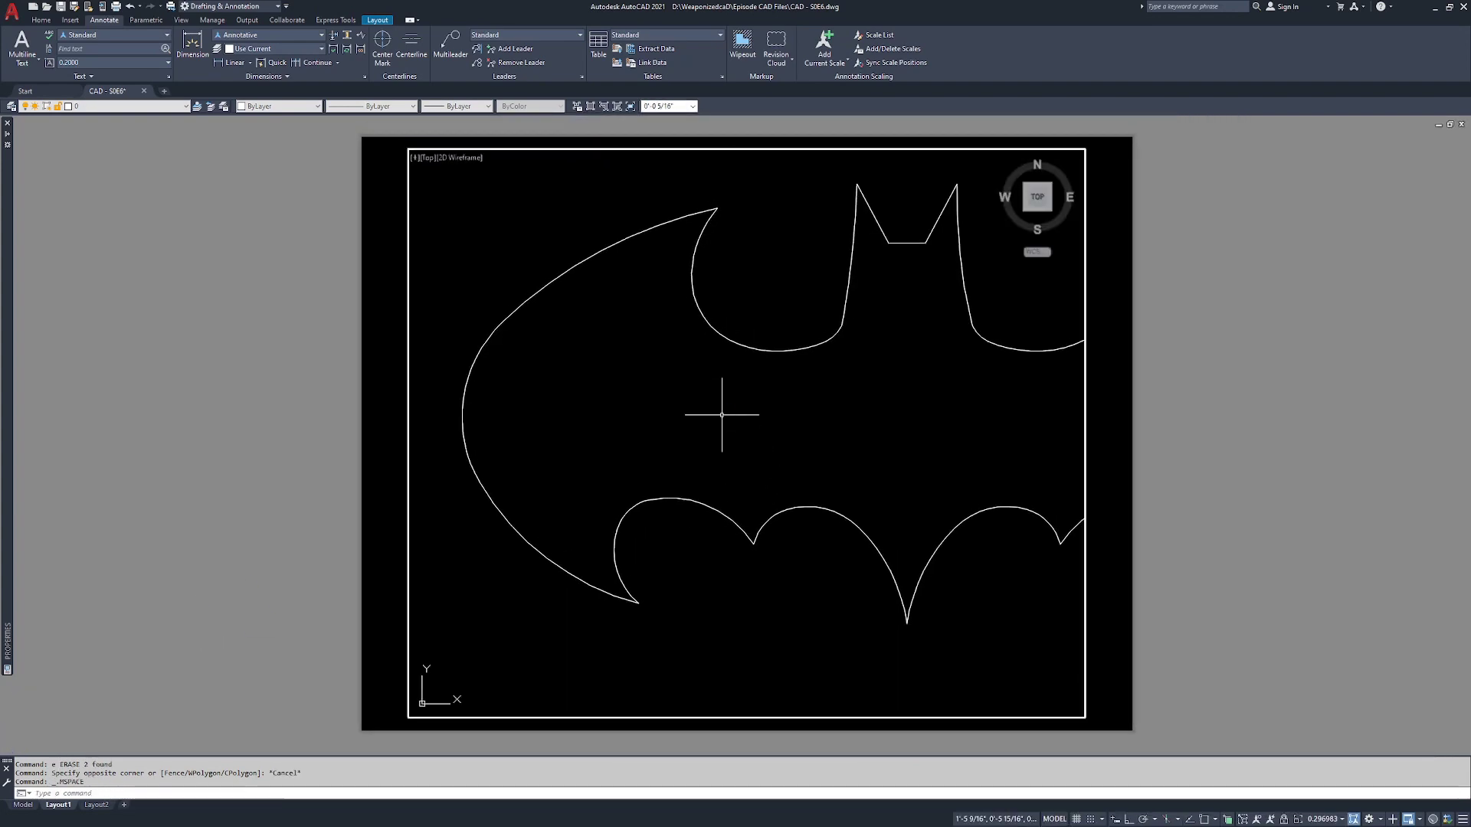
pyautogui.middleClick(695, 378)
pyautogui.middleClick(694, 379)
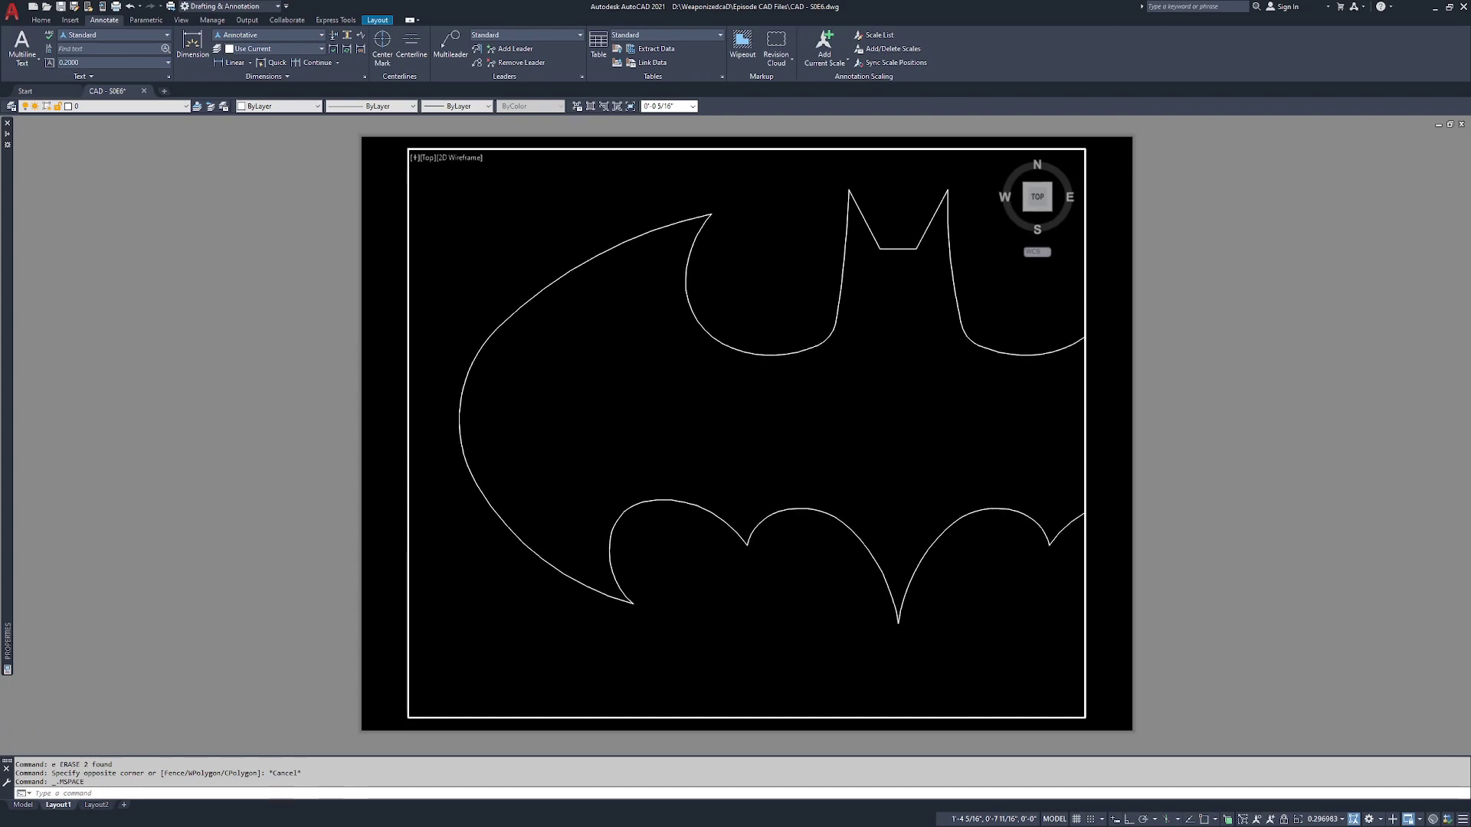
pyautogui.doubleClick(1183, 362)
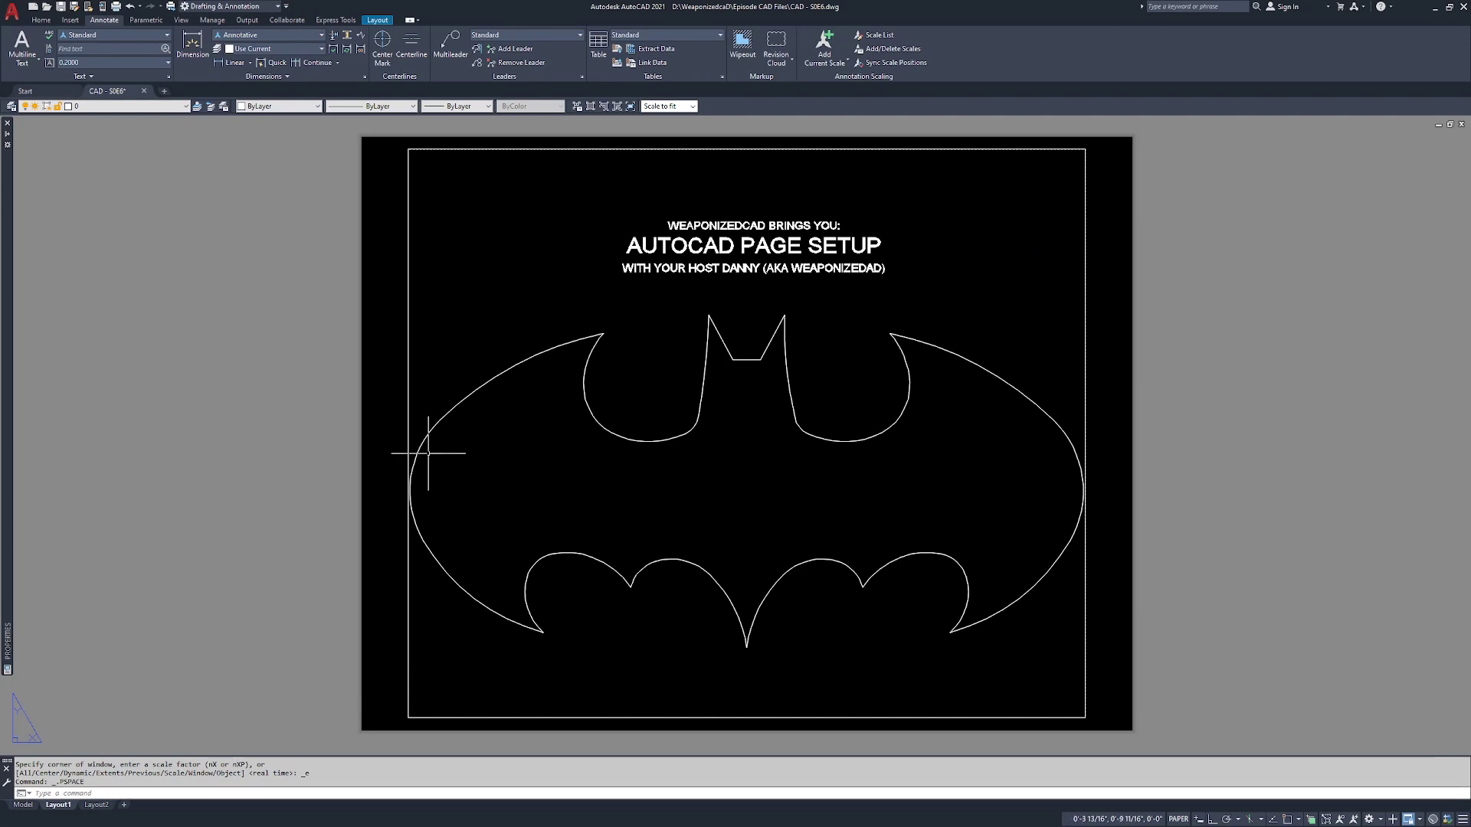
# Step: Rename the Layout1 tab by typing 'Page 01 - Bat Symbol'
pyautogui.doubleClick(65, 806)
pyautogui.write('Page')
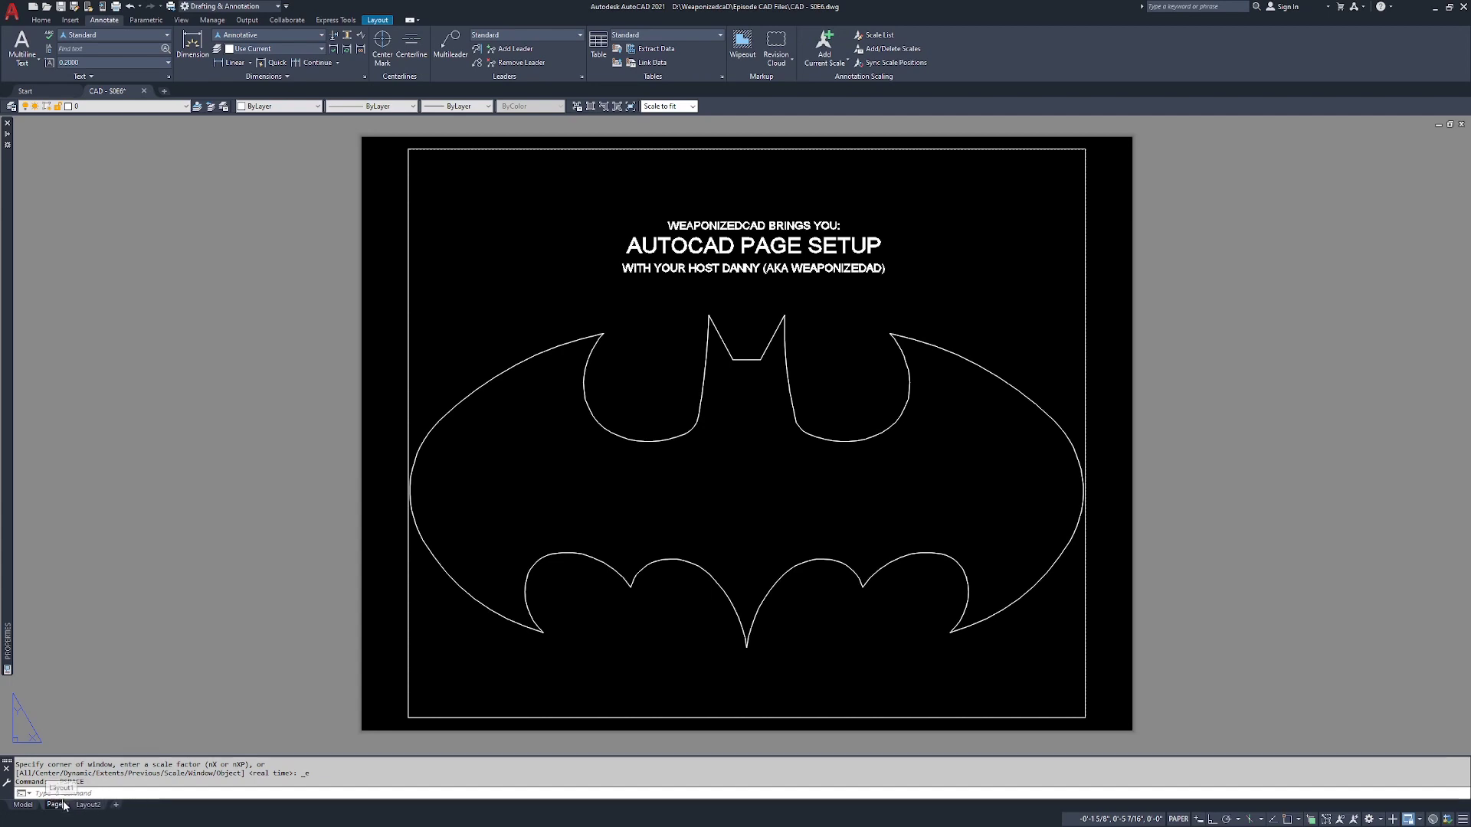
pyautogui.write(' 01 - Bat Symbol')
# Step: Commit the layout name 01 - Bat Symbol and cancel a stray selection
pyautogui.press('Return')
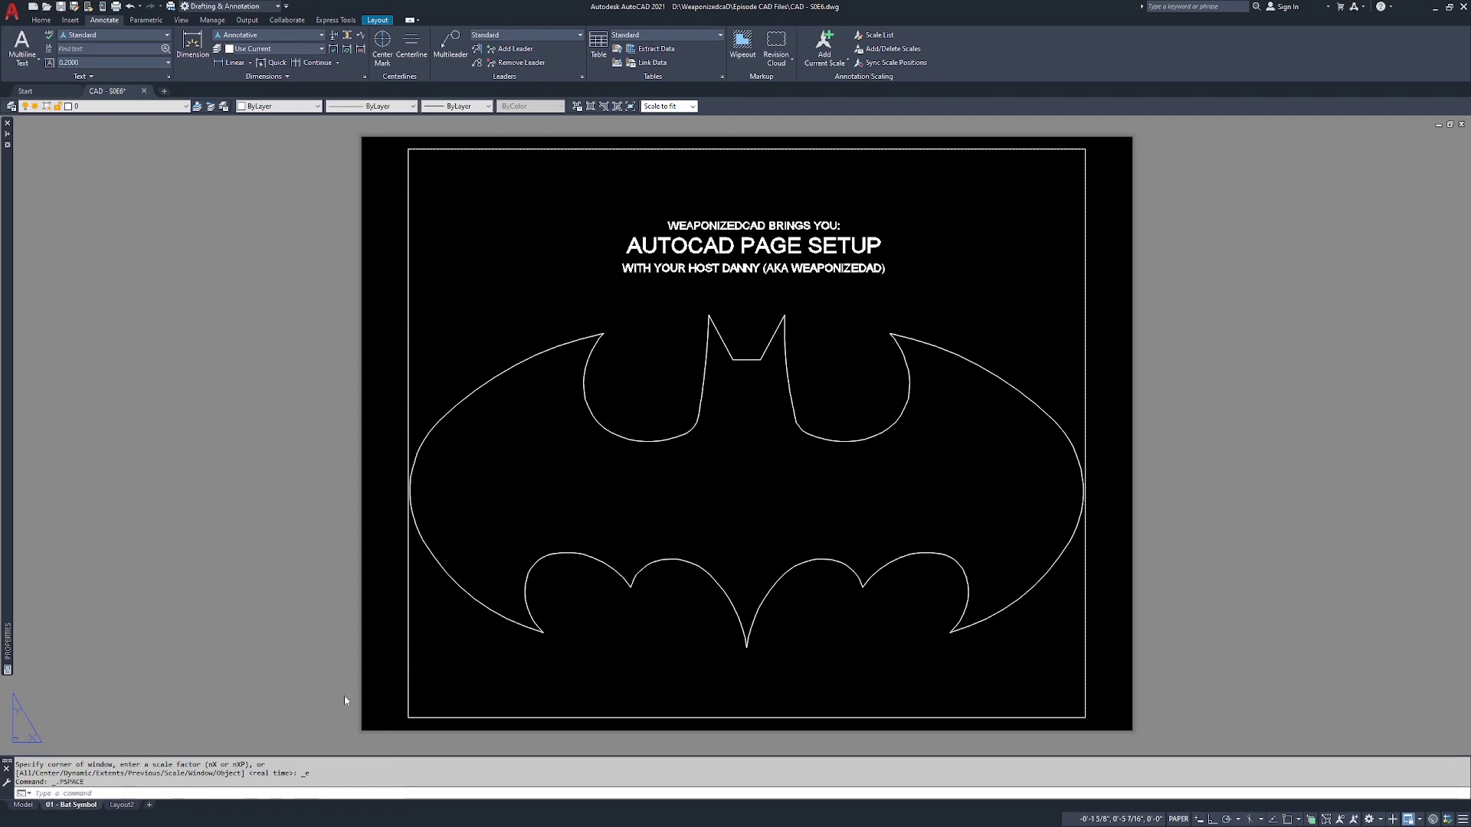
pyautogui.click(596, 544)
pyautogui.press('Escape')
pyautogui.press('Escape')
# Step: Open the Plot dialog with PRINT, cancel it, then reopen the plot settings
pyautogui.write('ptrint')
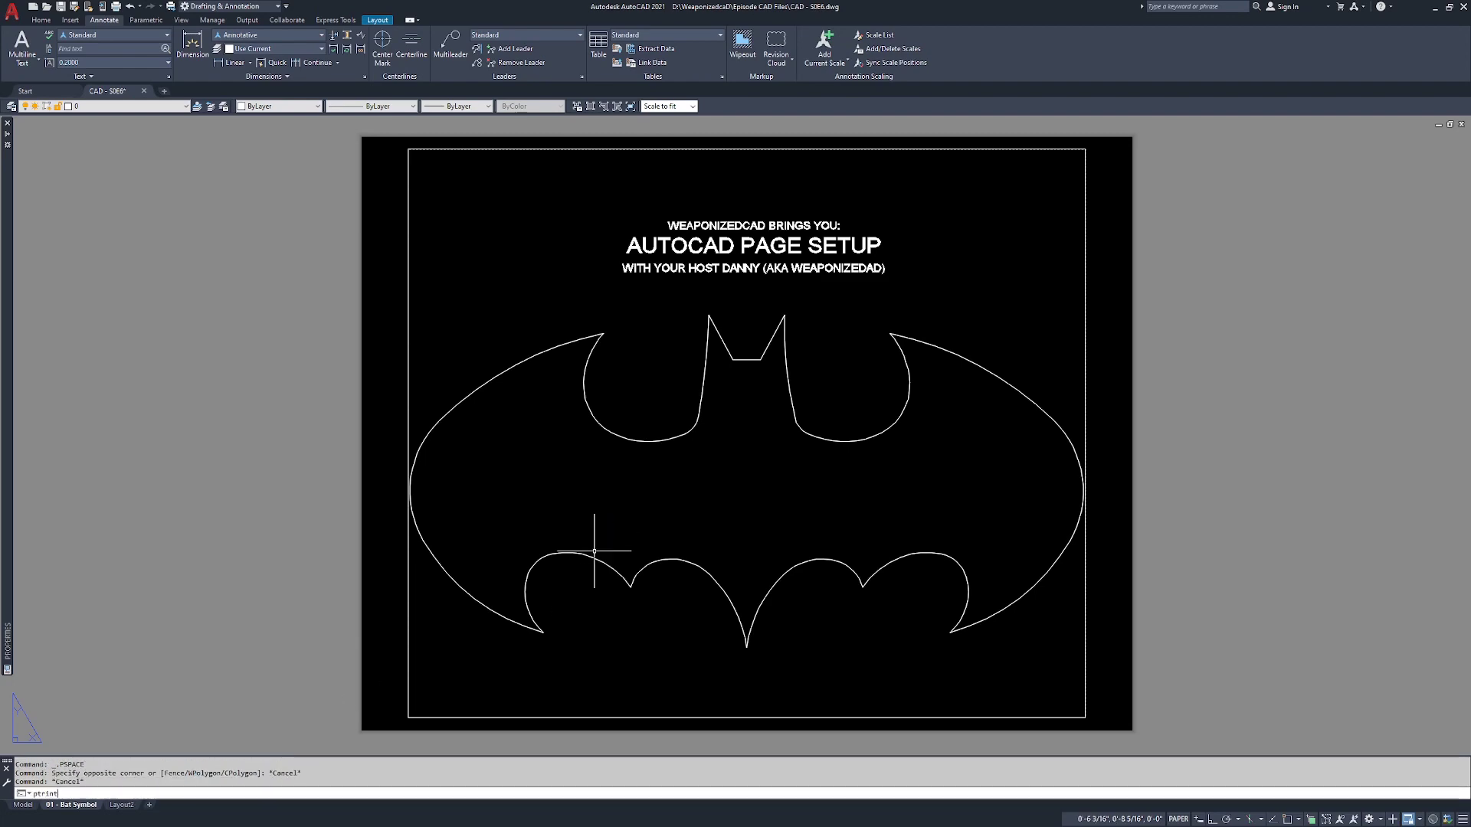
pyautogui.press('BackSpace')
pyautogui.write('rint')
pyautogui.press('Return')
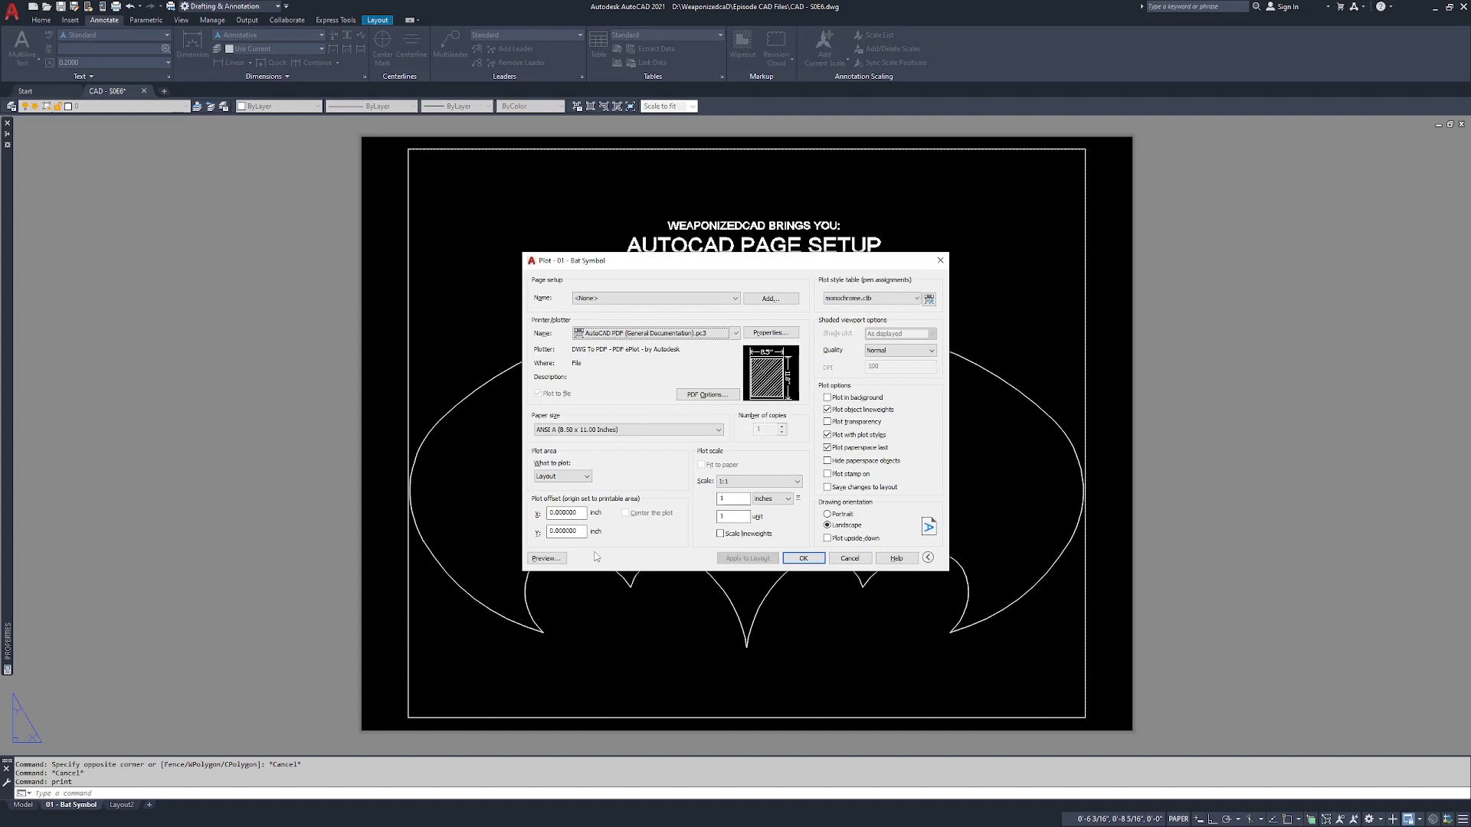
pyautogui.press('Escape')
pyautogui.press('Escape')
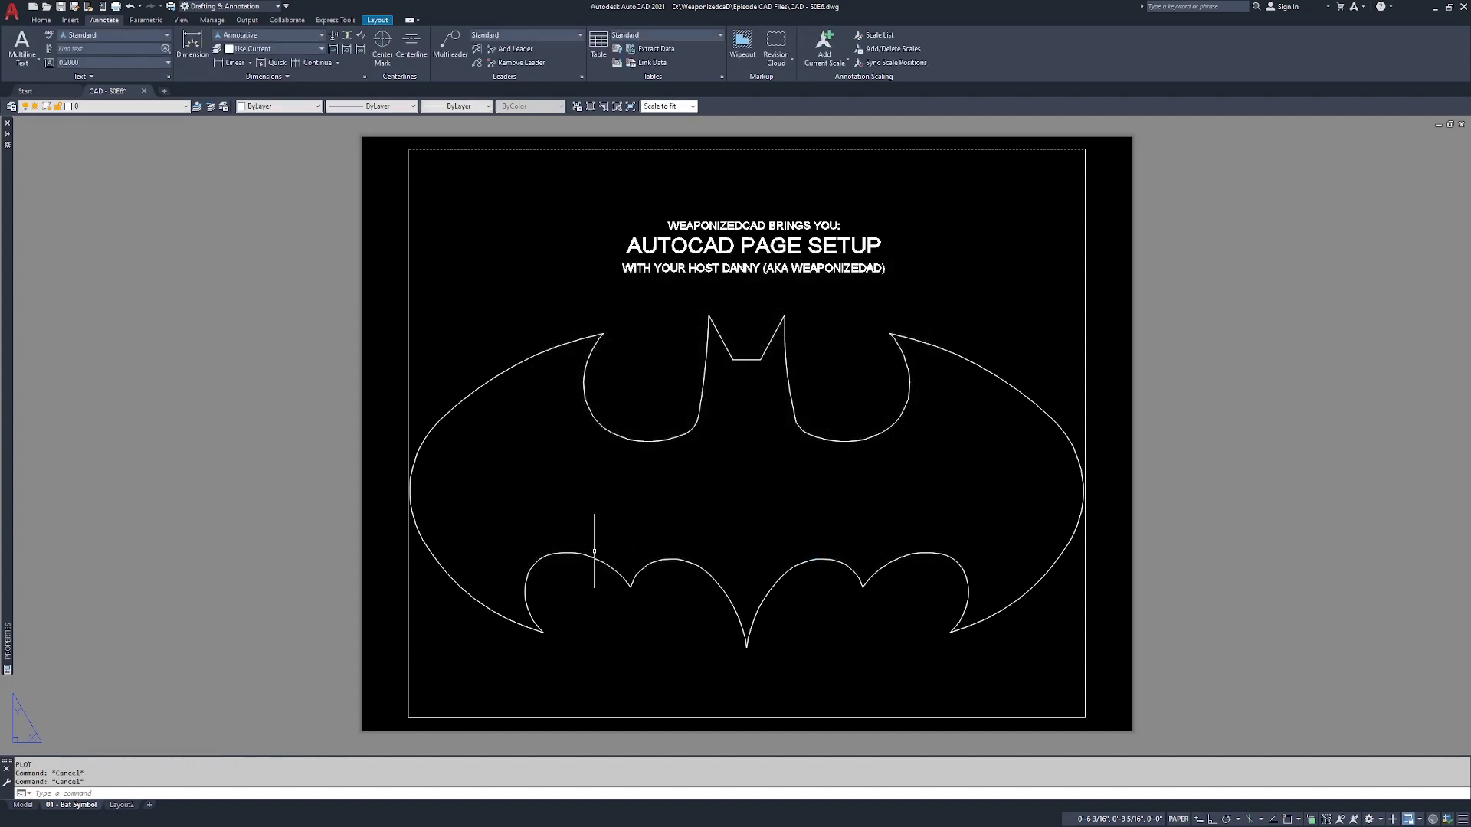
pyautogui.write('pr')
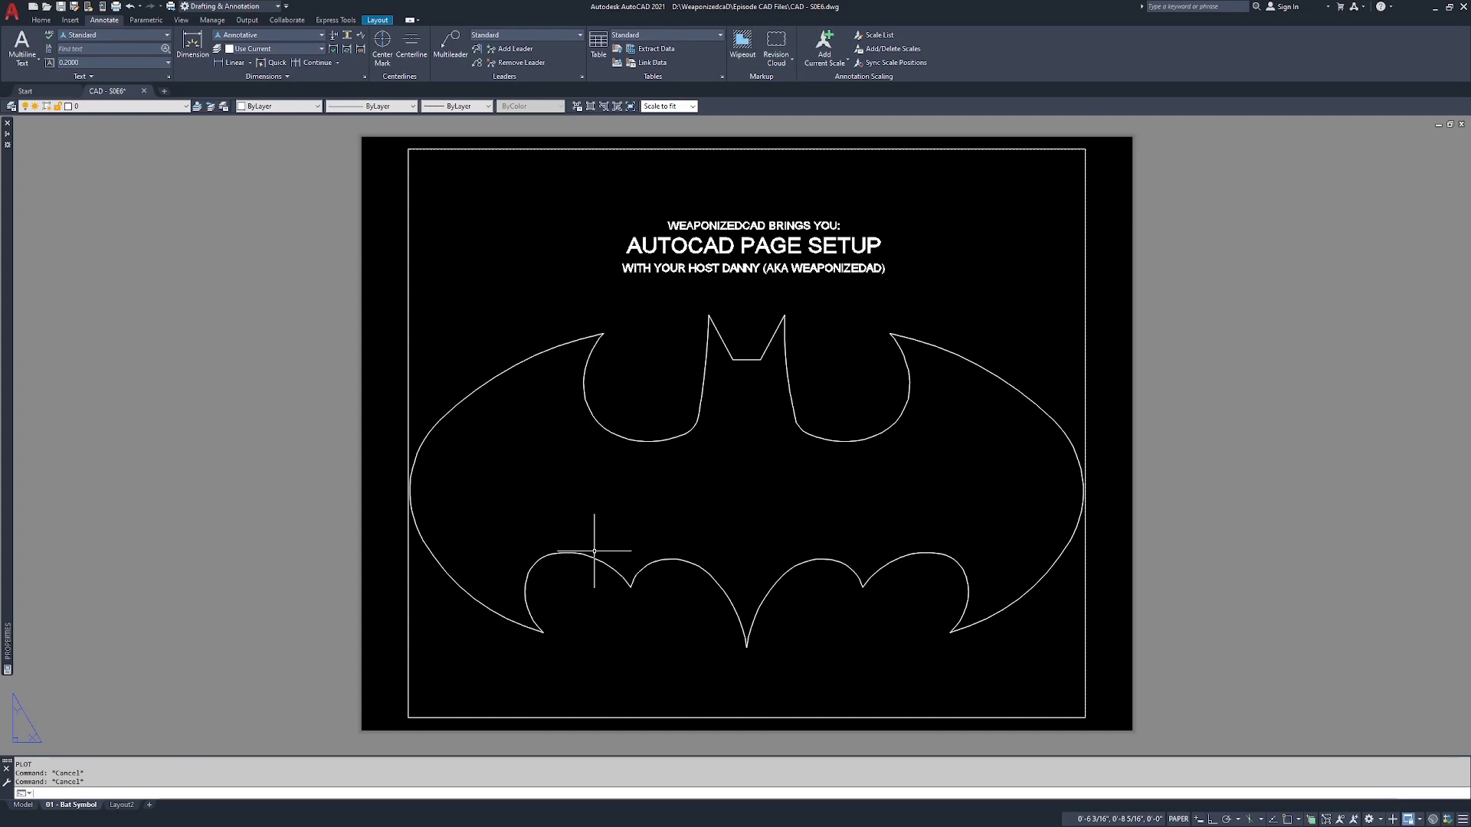
pyautogui.click(117, 7)
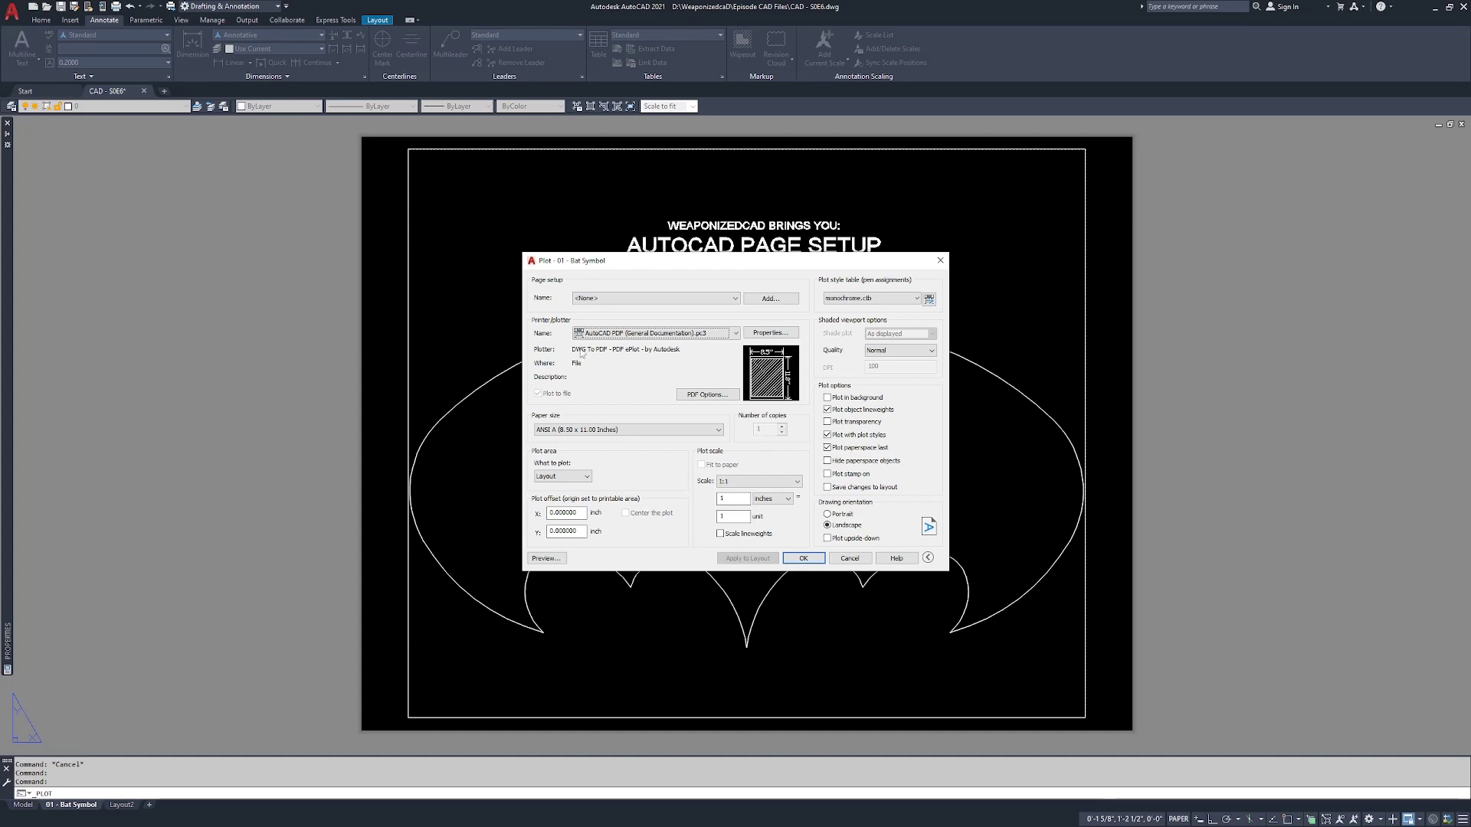
# Step: Plot the layout with AutoCAD PDF and save the PDF to the Desktop
pyautogui.click(602, 330)
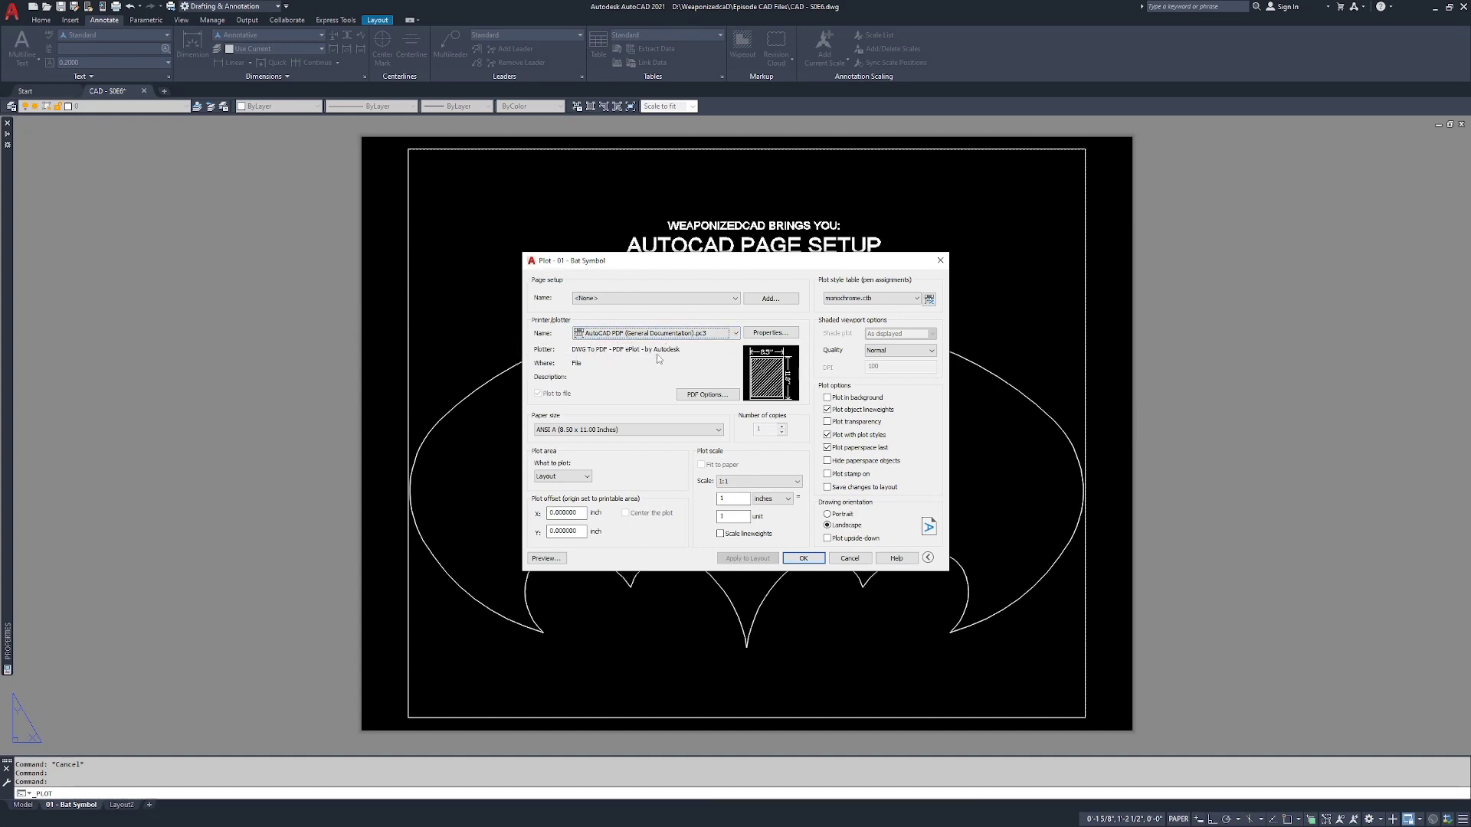
pyautogui.click(559, 476)
pyautogui.click(803, 557)
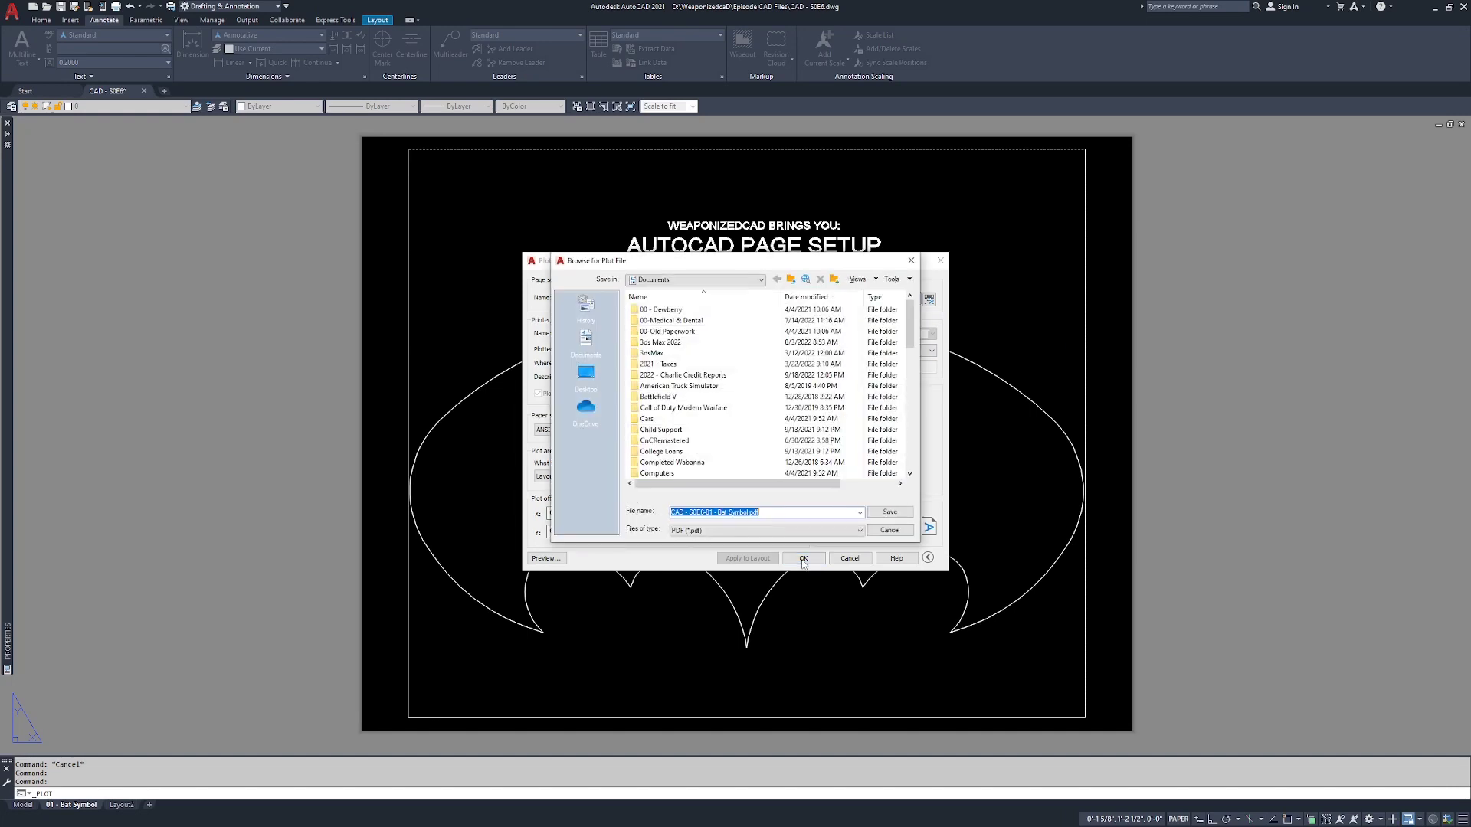
pyautogui.click(595, 383)
pyautogui.click(890, 512)
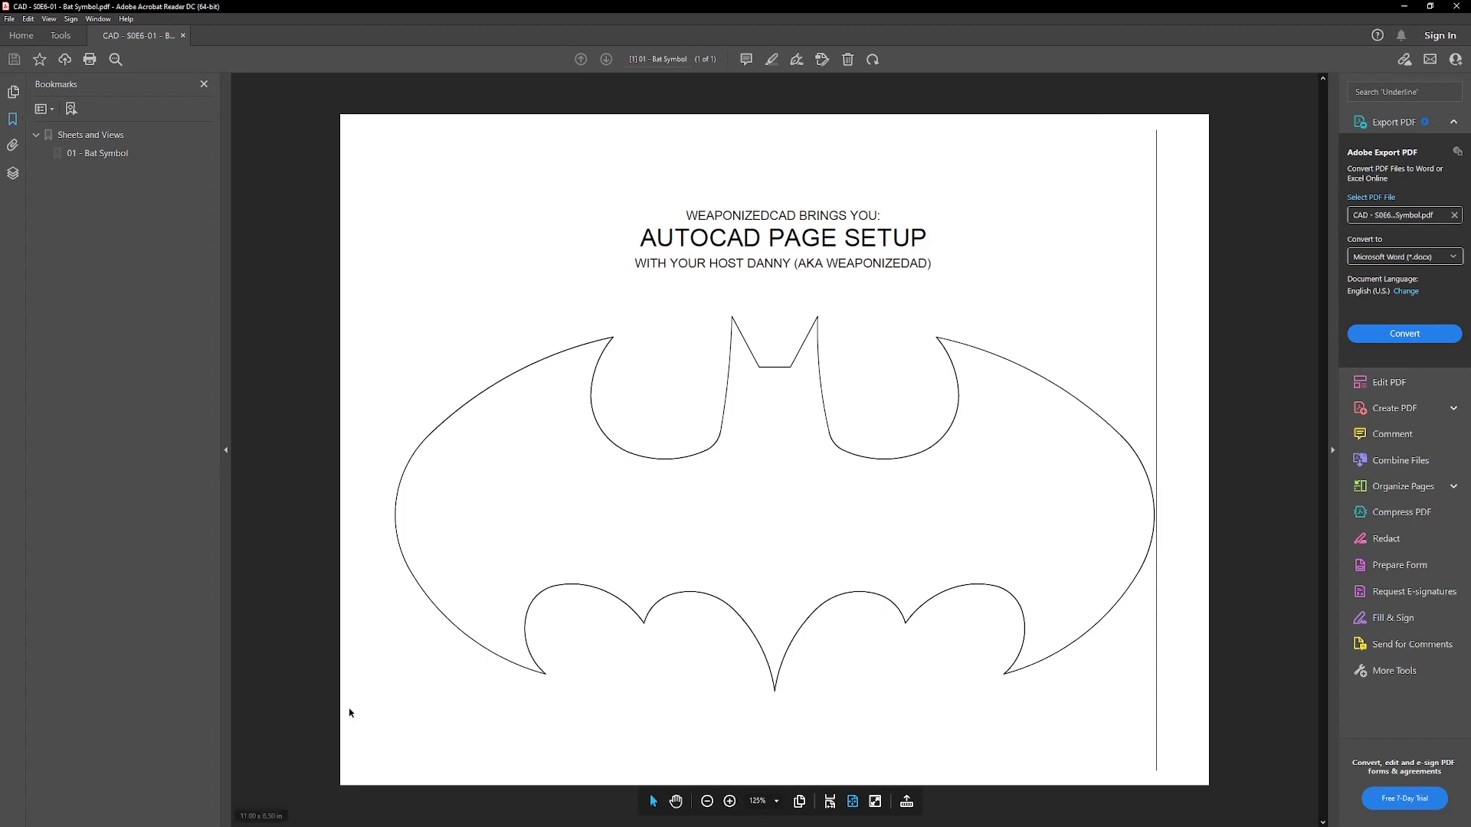
# Step: Close the reviewed Bat Symbol PDF in Acrobat Reader and return to AutoCAD
pyautogui.click(1456, 6)
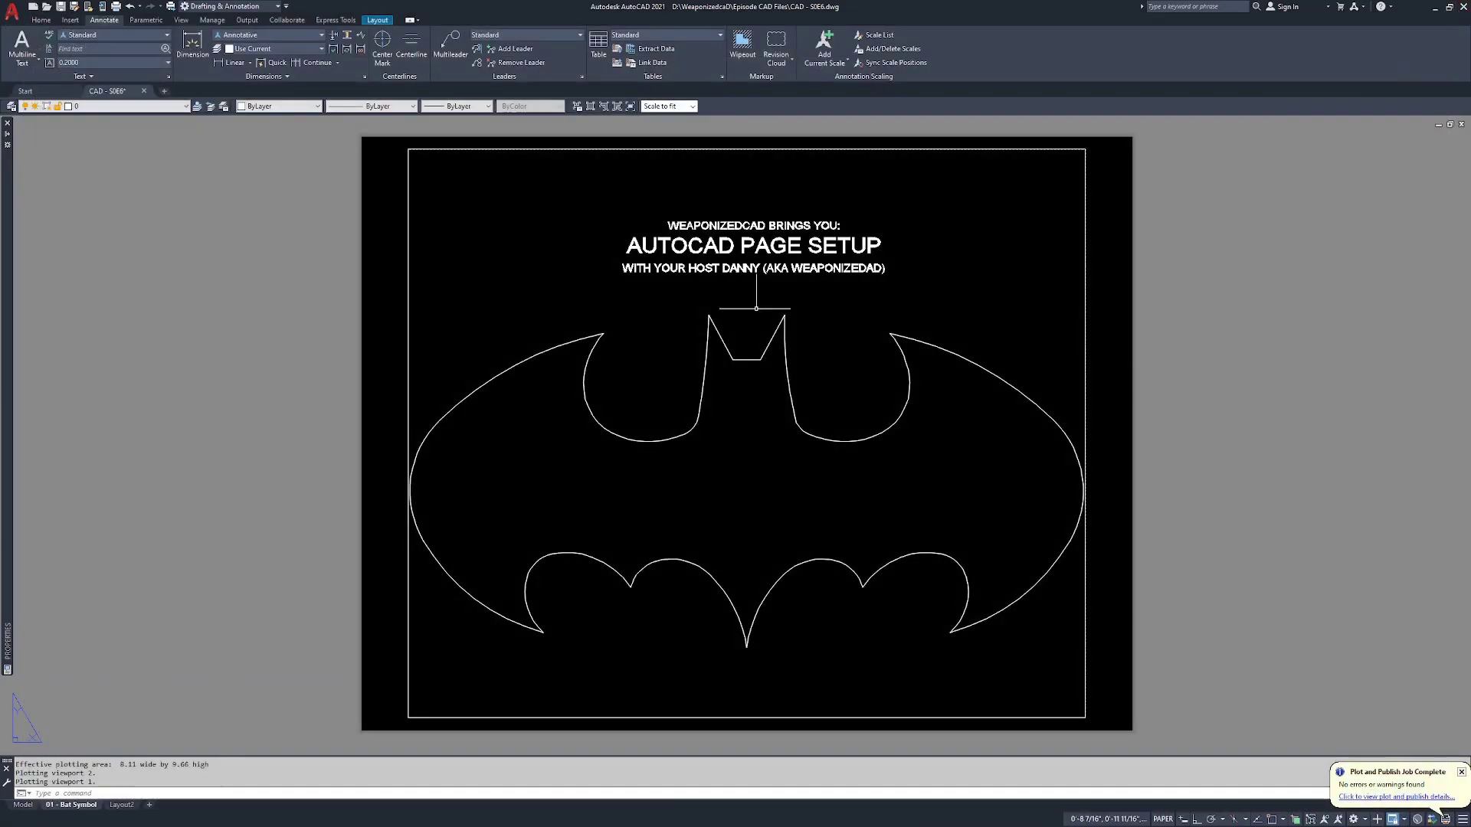
# Step: Back in paper space, select the viewport border and pull its top-left corner inside the margin
pyautogui.doubleClick(843, 313)
pyautogui.doubleClick(331, 173)
pyautogui.scroll(10, 331, 172)
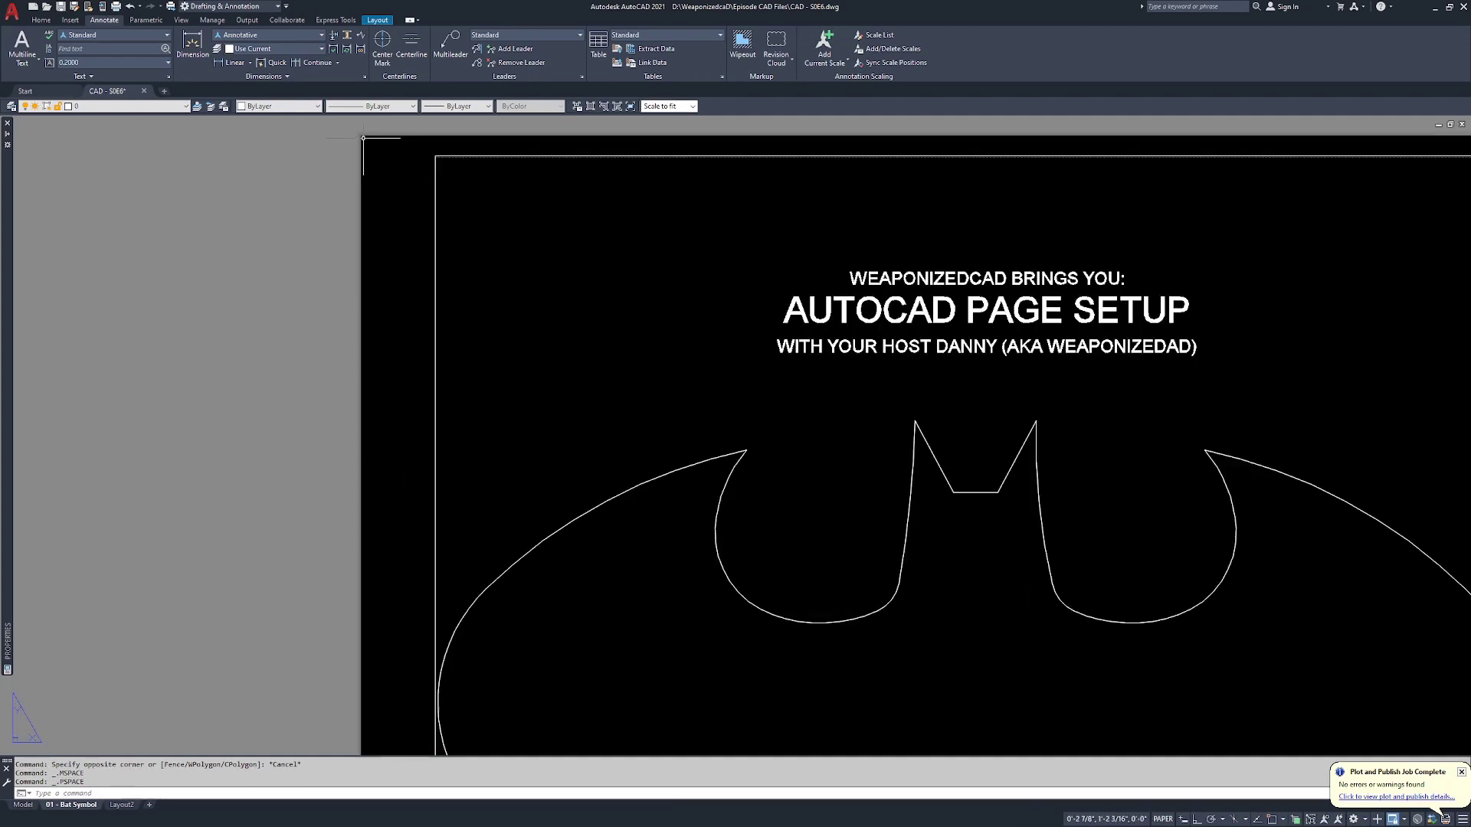
pyautogui.click(572, 278)
pyautogui.click(509, 314)
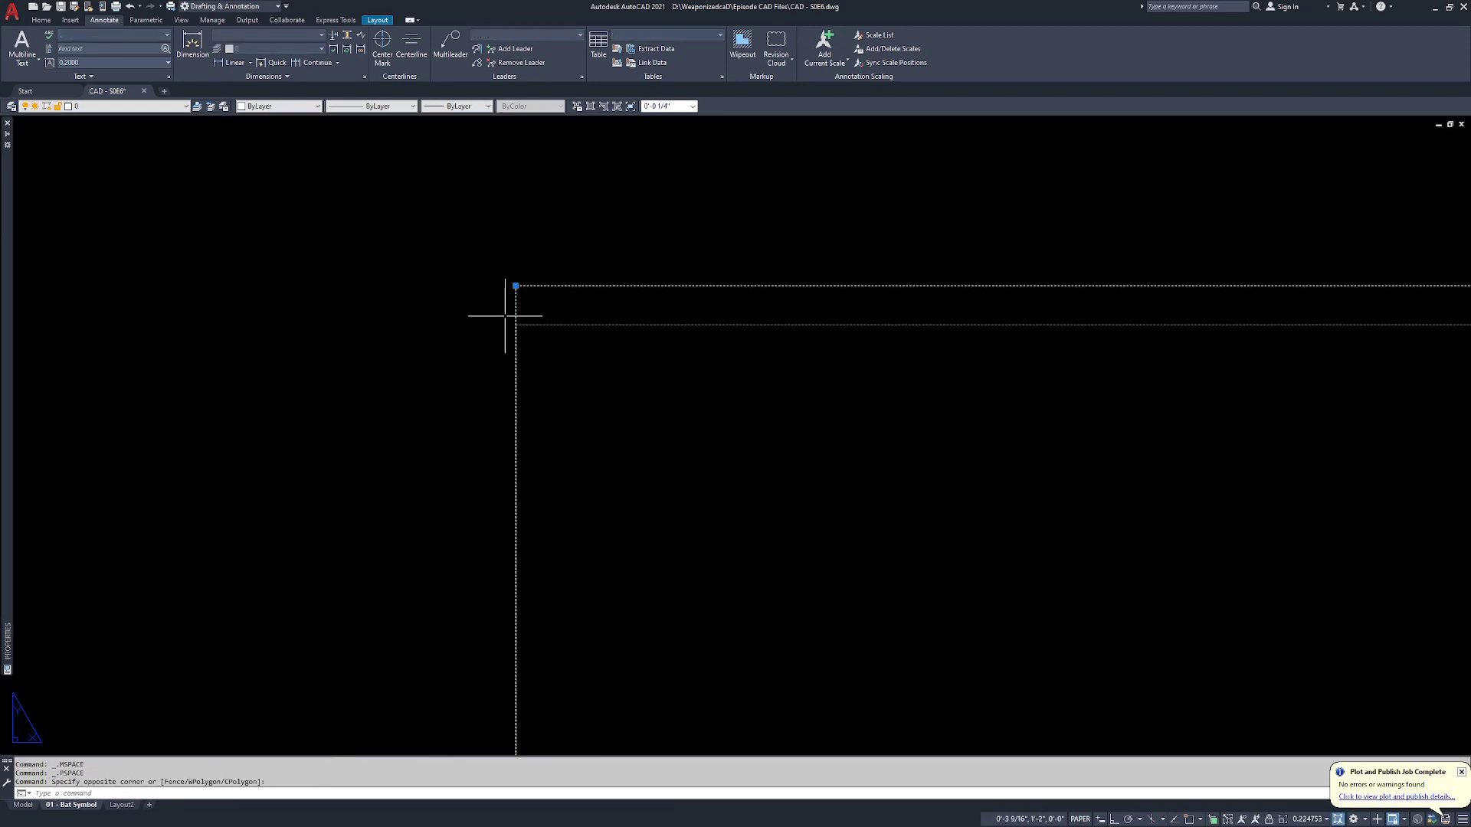
pyautogui.click(515, 285)
pyautogui.click(527, 332)
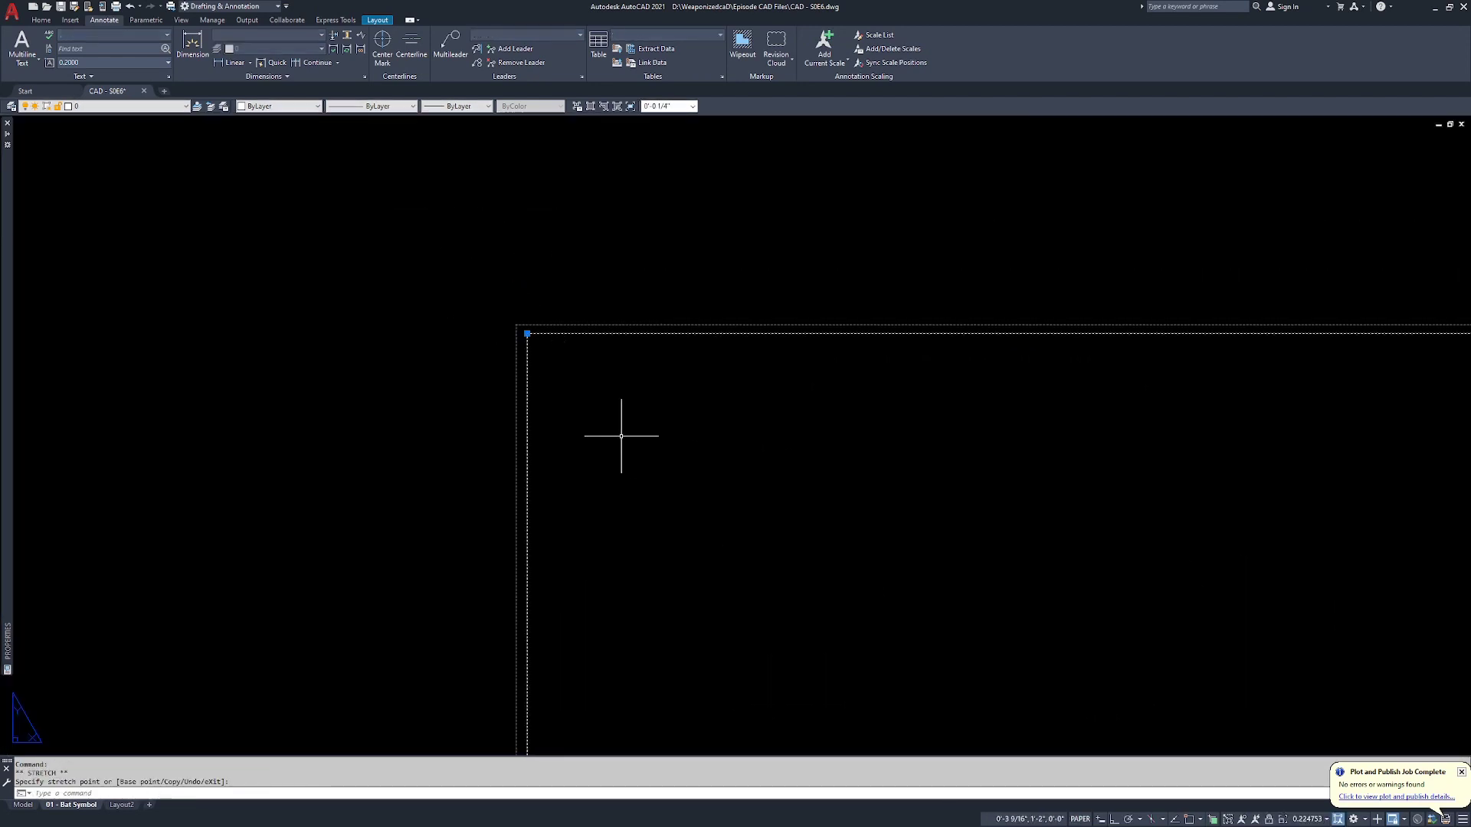
# Step: Stretch the viewport's top-right and bottom-right corners inside the dashed printable margin
pyautogui.scroll(-2, 742, 398)
pyautogui.click(669, 357)
pyautogui.scroll(-2, 706, 355)
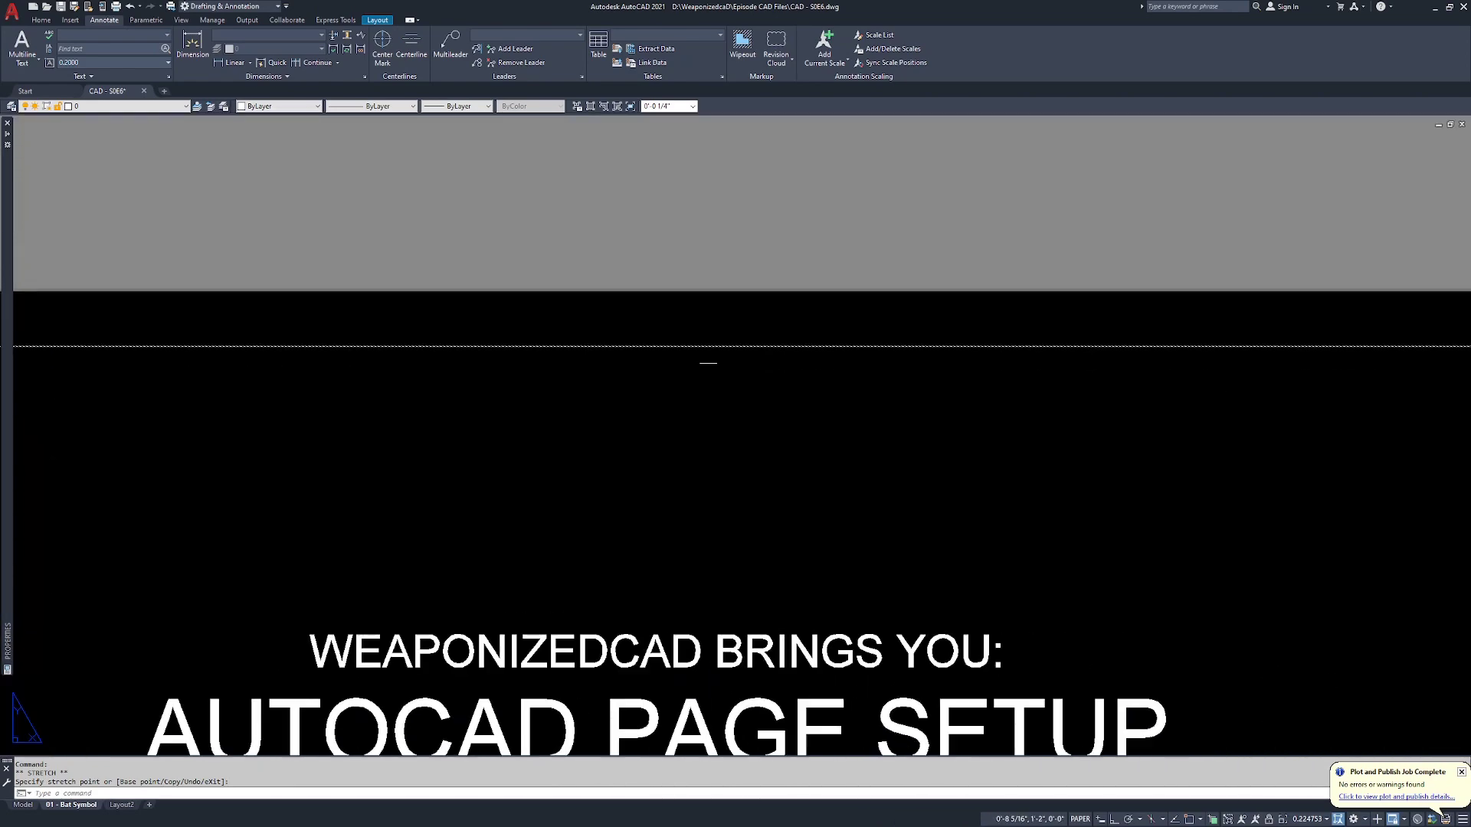
pyautogui.scroll(4, 1014, 318)
pyautogui.scroll(1, 657, 314)
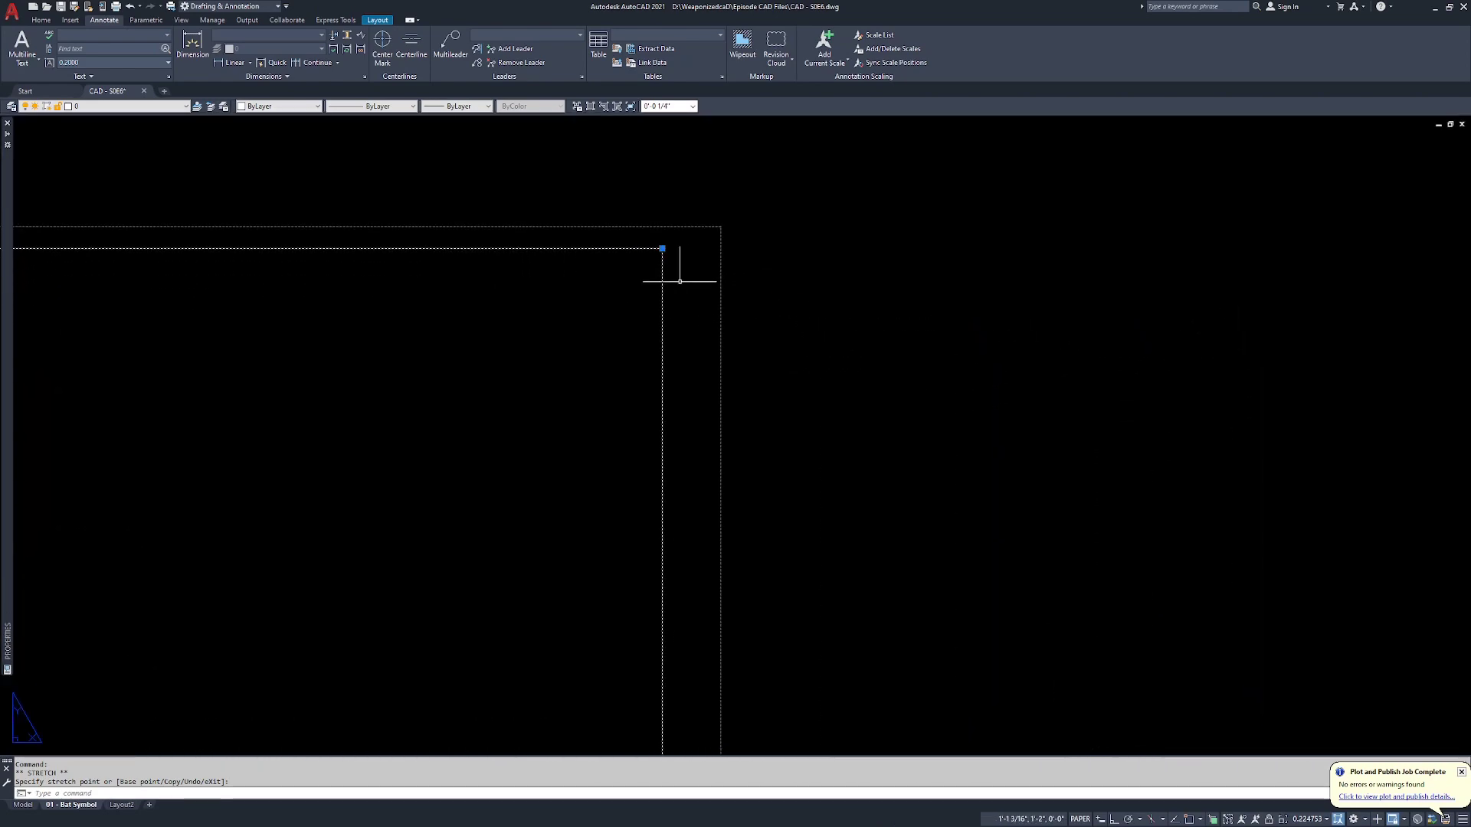
pyautogui.click(700, 251)
pyautogui.scroll(-3, 627, 365)
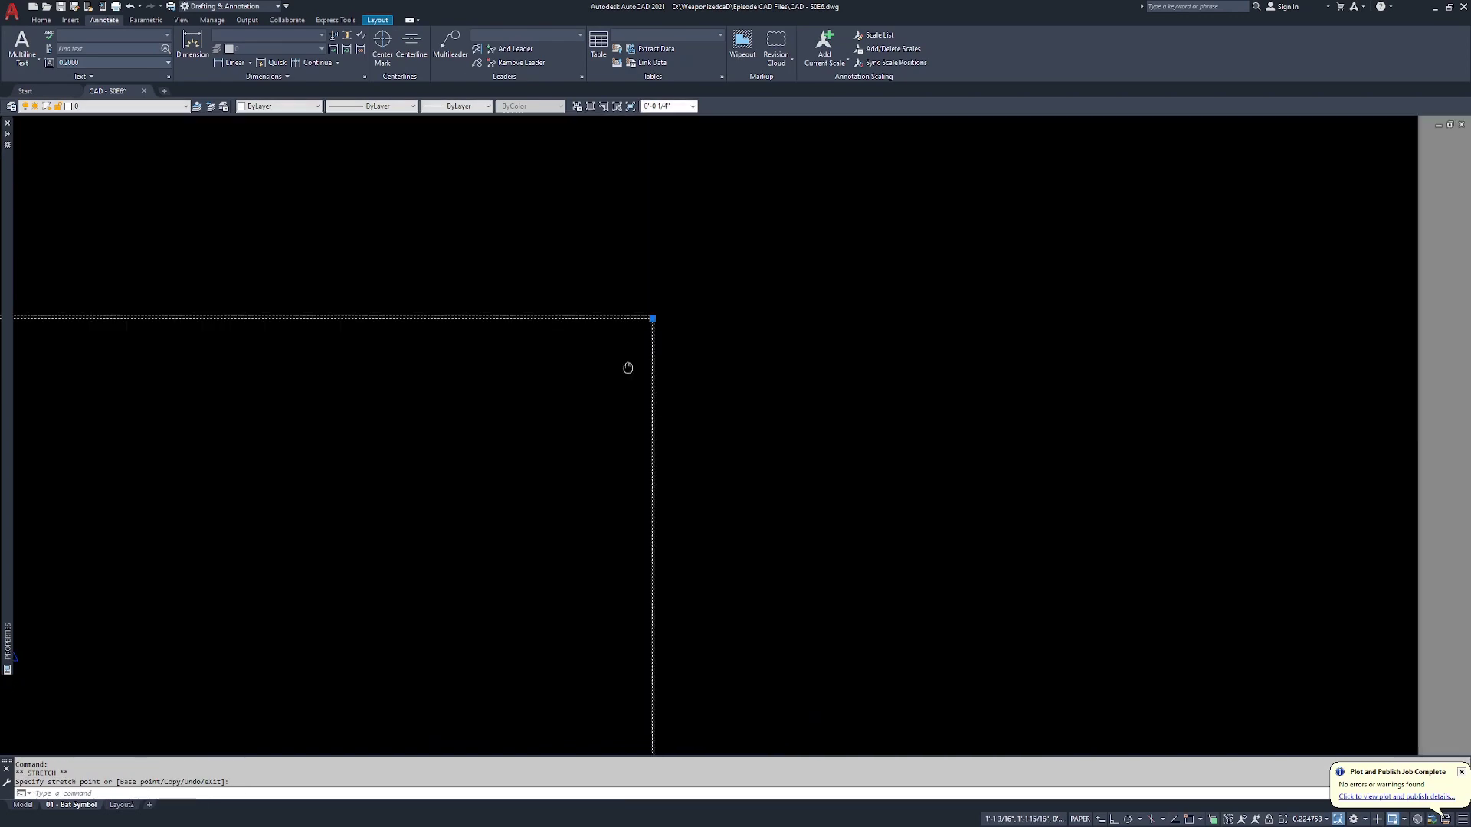
pyautogui.scroll(2, 708, 429)
pyautogui.scroll(3, 714, 498)
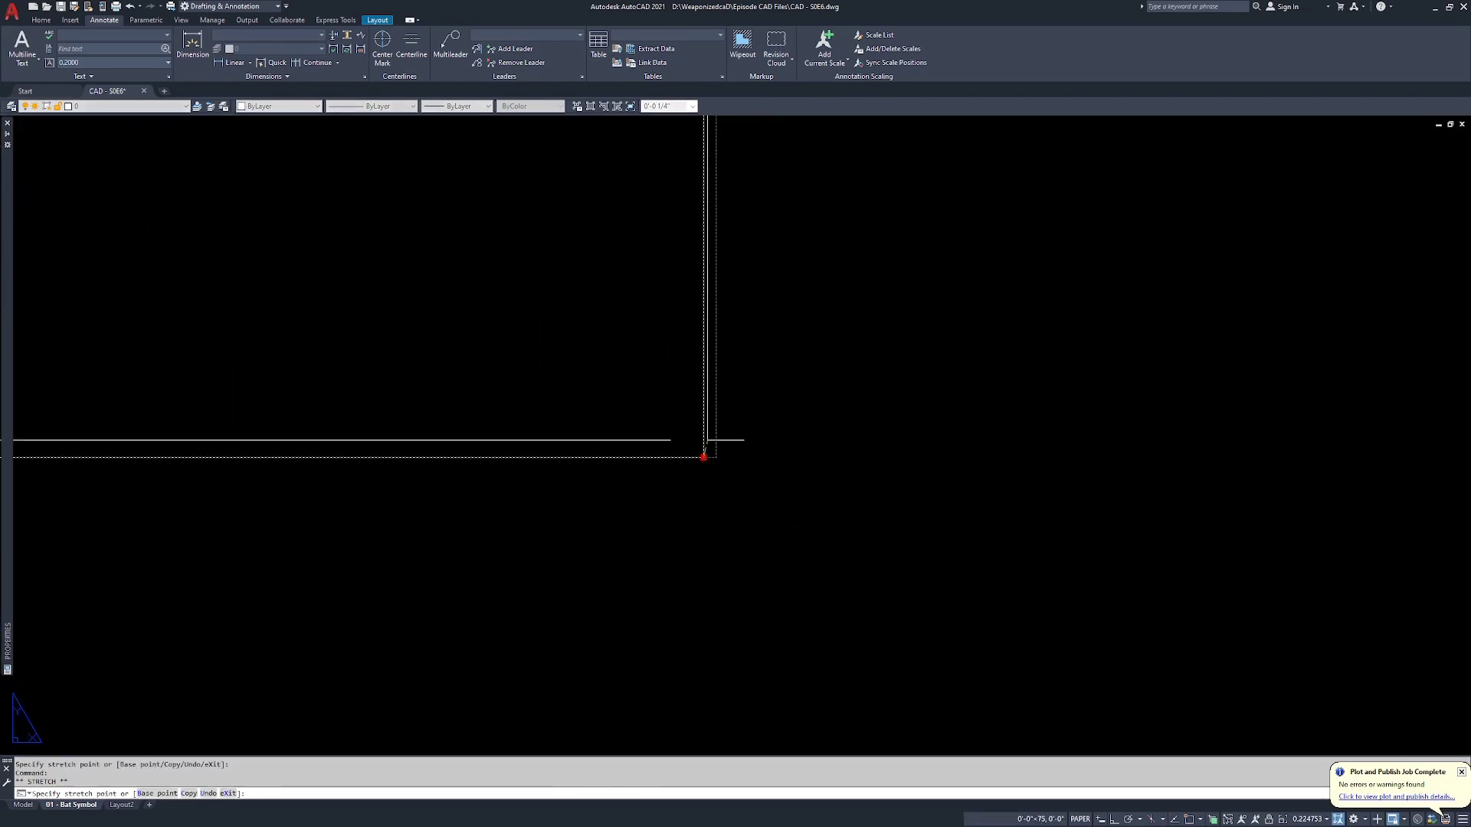
pyautogui.click(703, 452)
# Step: Pick the bottom-left corner, then cancel the stretch and zoom extents to show the whole sheet
pyautogui.scroll(-3, 361, 417)
pyautogui.moveTo(361, 417)
pyautogui.mouseDown(button='middle')
pyautogui.moveTo(992, 378)
pyautogui.moveTo(394, 433)
pyautogui.moveTo(354, 406)
pyautogui.mouseUp(button='middle')
pyautogui.scroll(3, 607, 493)
pyautogui.moveTo(608, 493); pyautogui.dragTo(573, 409, button='middle')
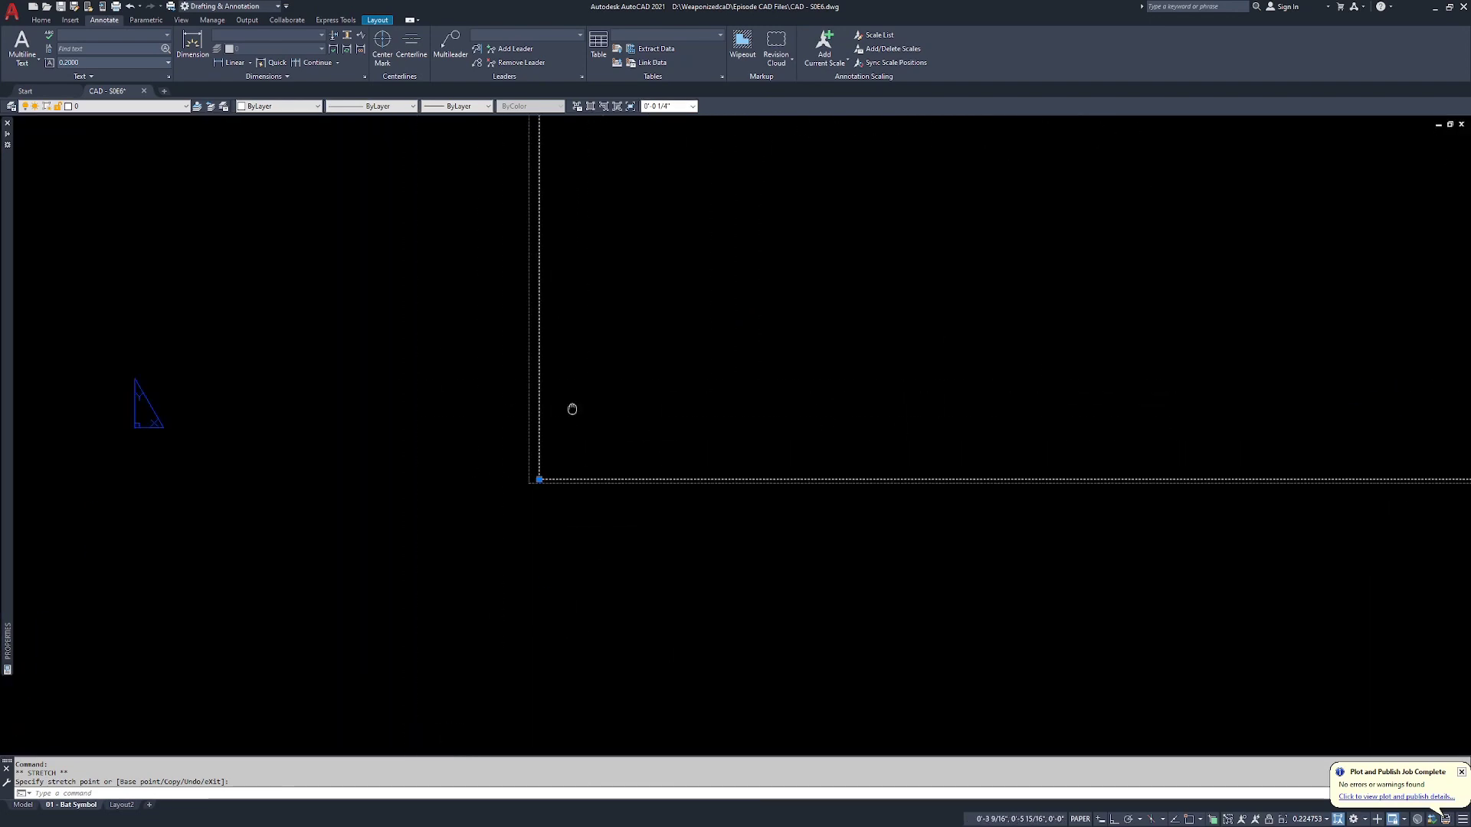
pyautogui.scroll(4, 543, 479)
pyautogui.click(533, 481)
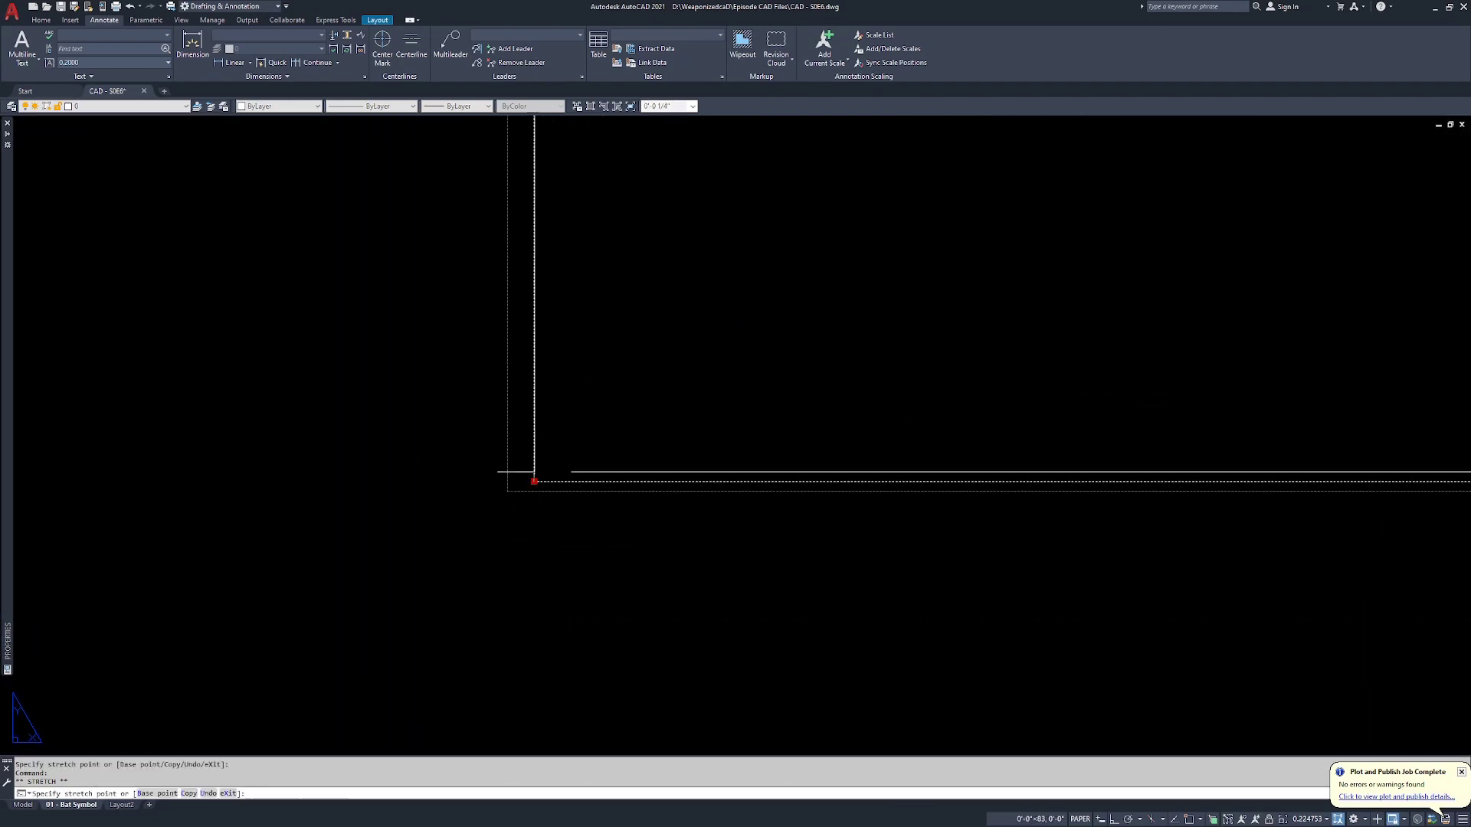
pyautogui.press('Escape')
pyautogui.middleClick(793, 321)
pyautogui.middleClick(794, 322)
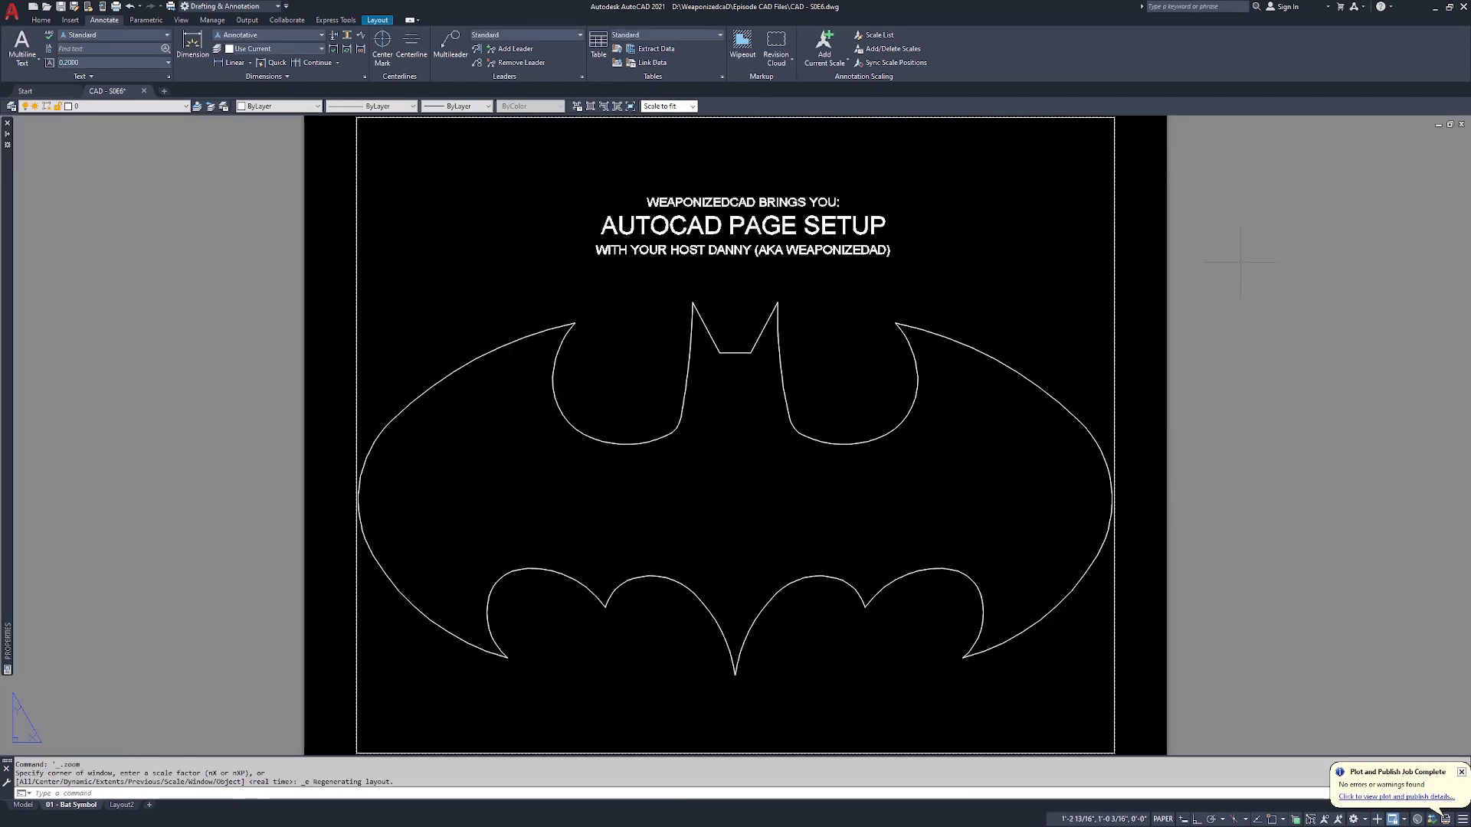
pyautogui.click(1155, 356)
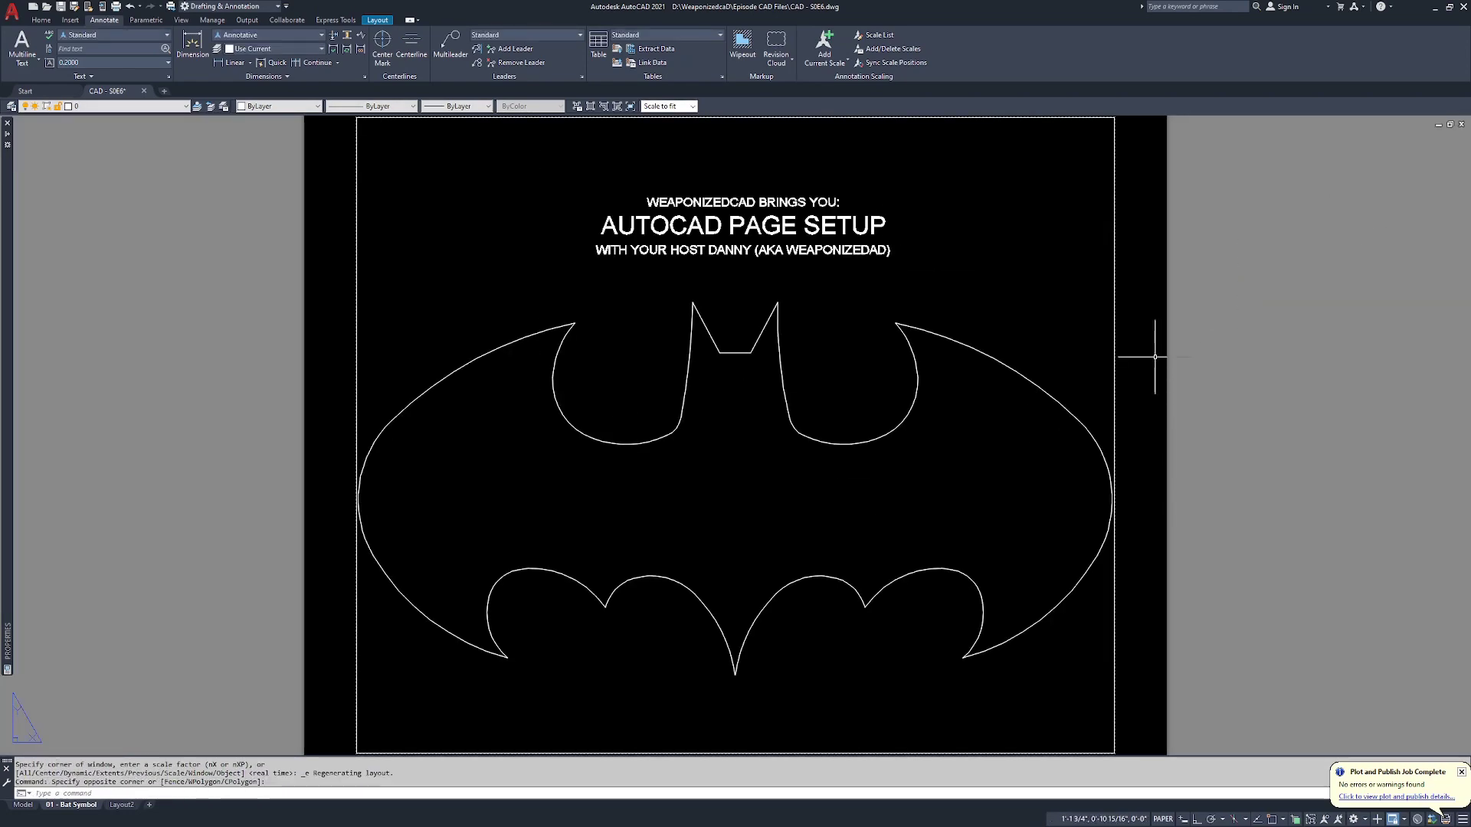
# Step: Replot the layout with PLOT, saving as the same Bat Symbol PDF and always overwriting the existing file
pyautogui.write('plot')
pyautogui.press('Return')
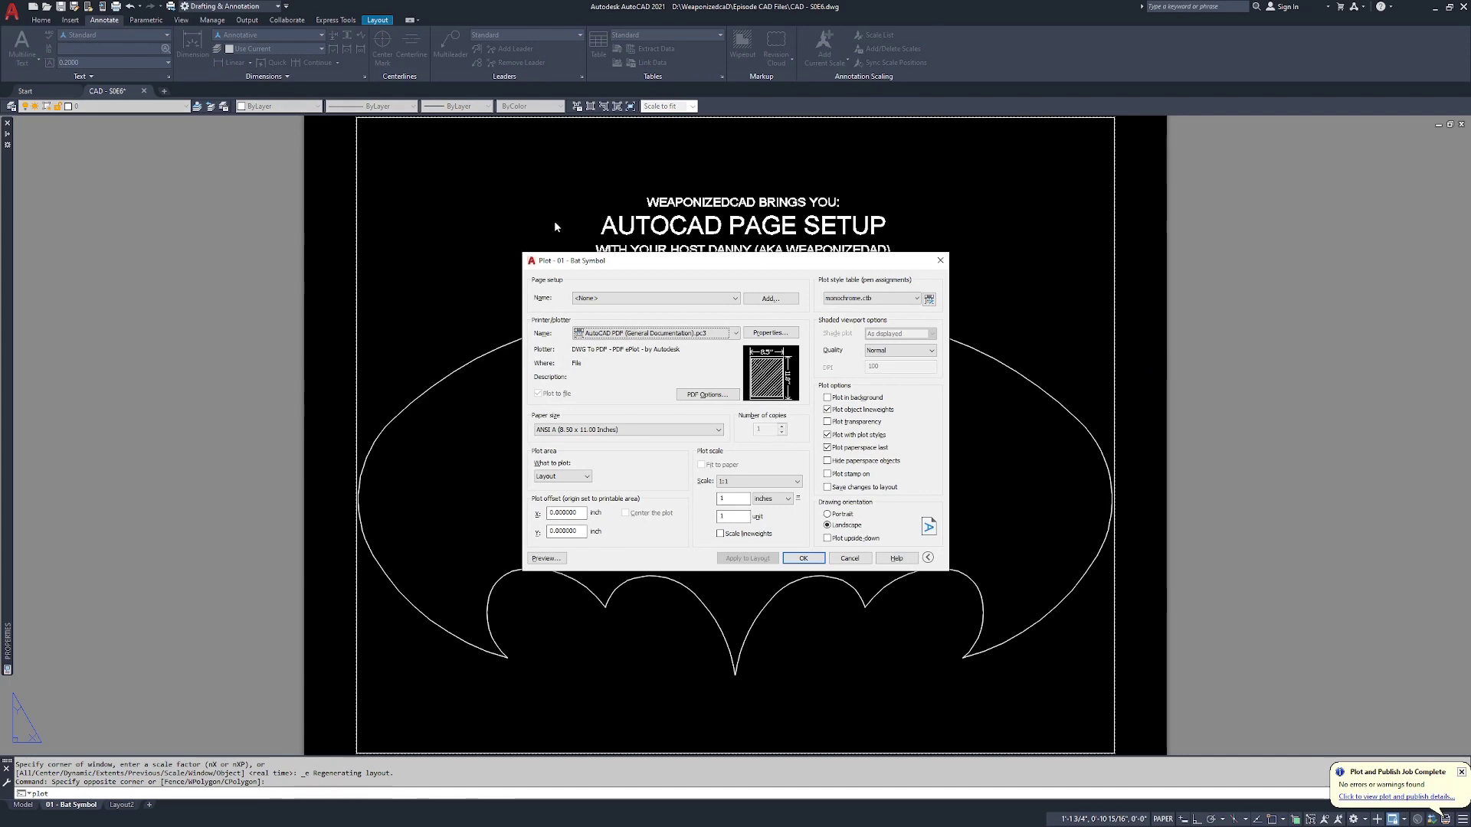
pyautogui.click(803, 558)
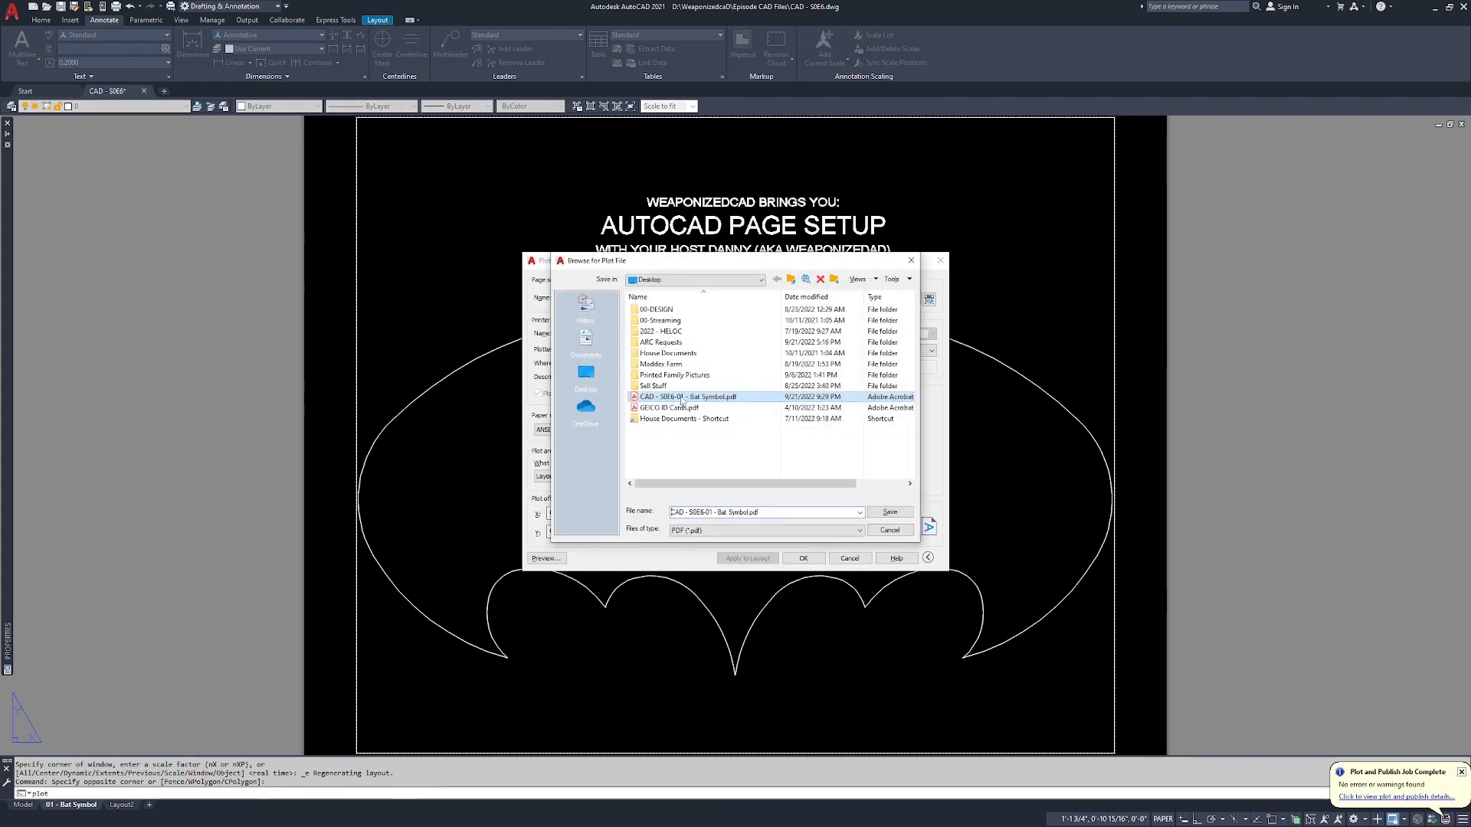
pyautogui.click(889, 511)
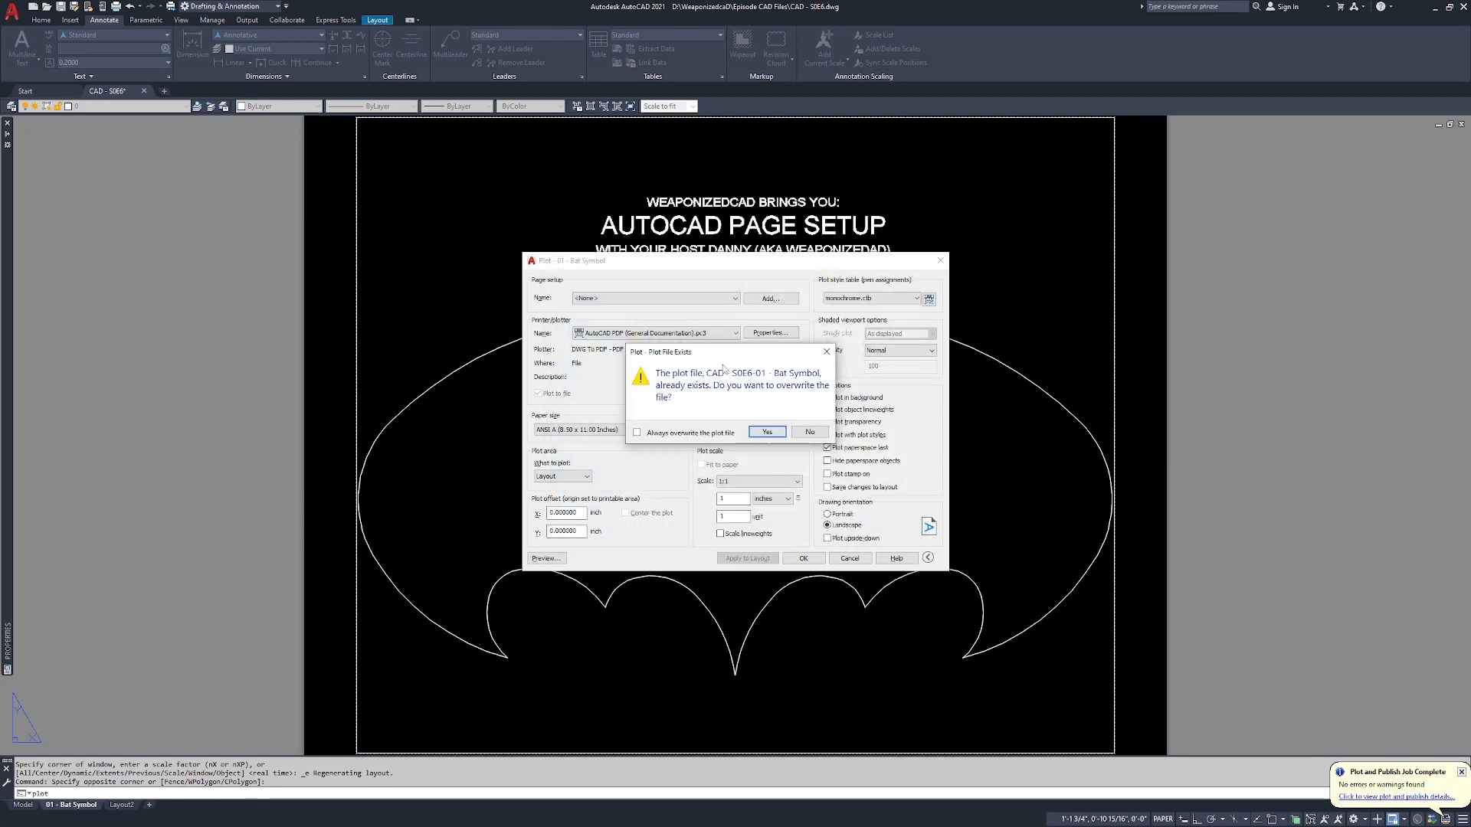
pyautogui.click(638, 432)
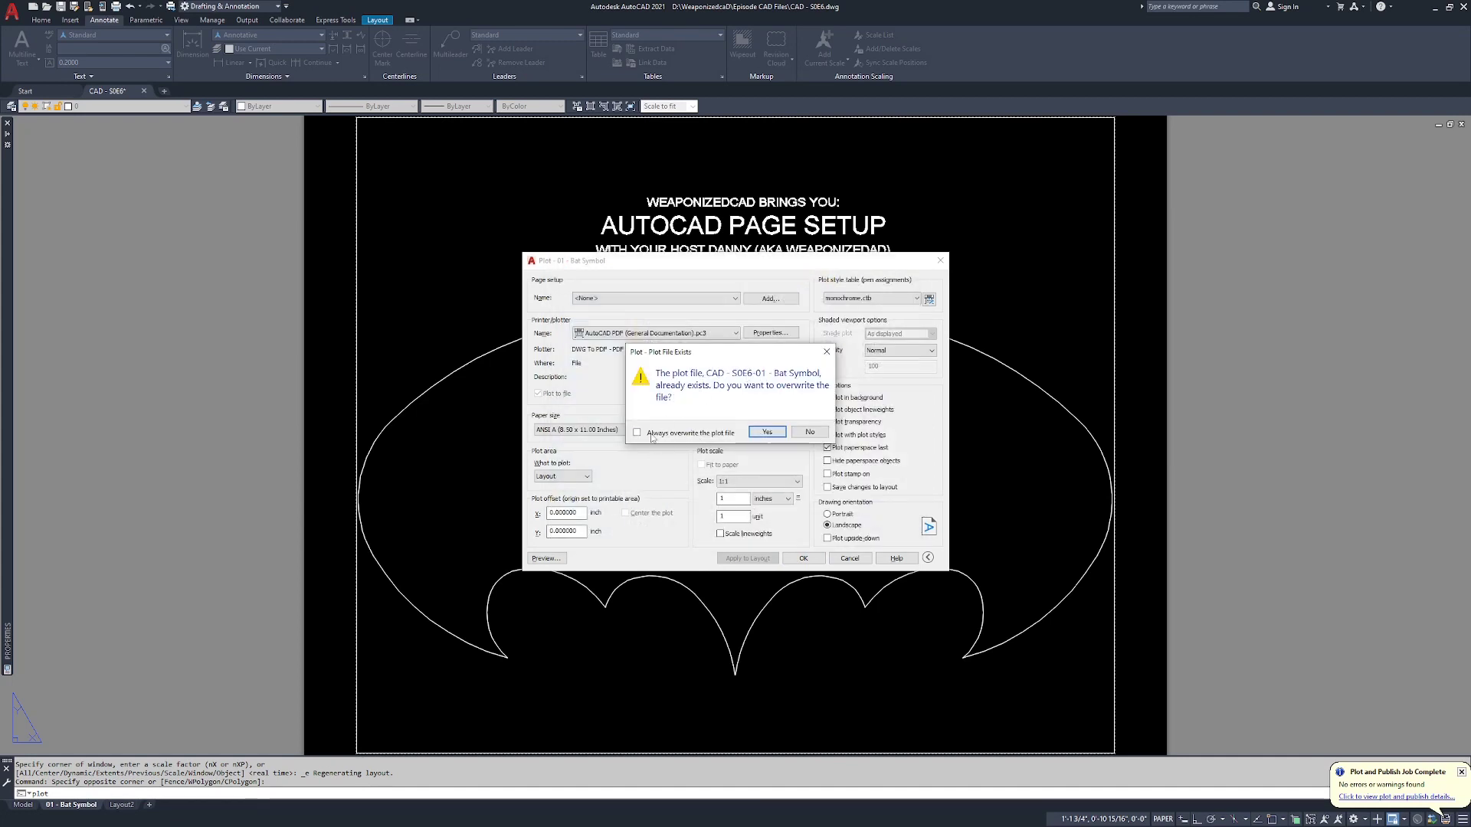
pyautogui.click(765, 432)
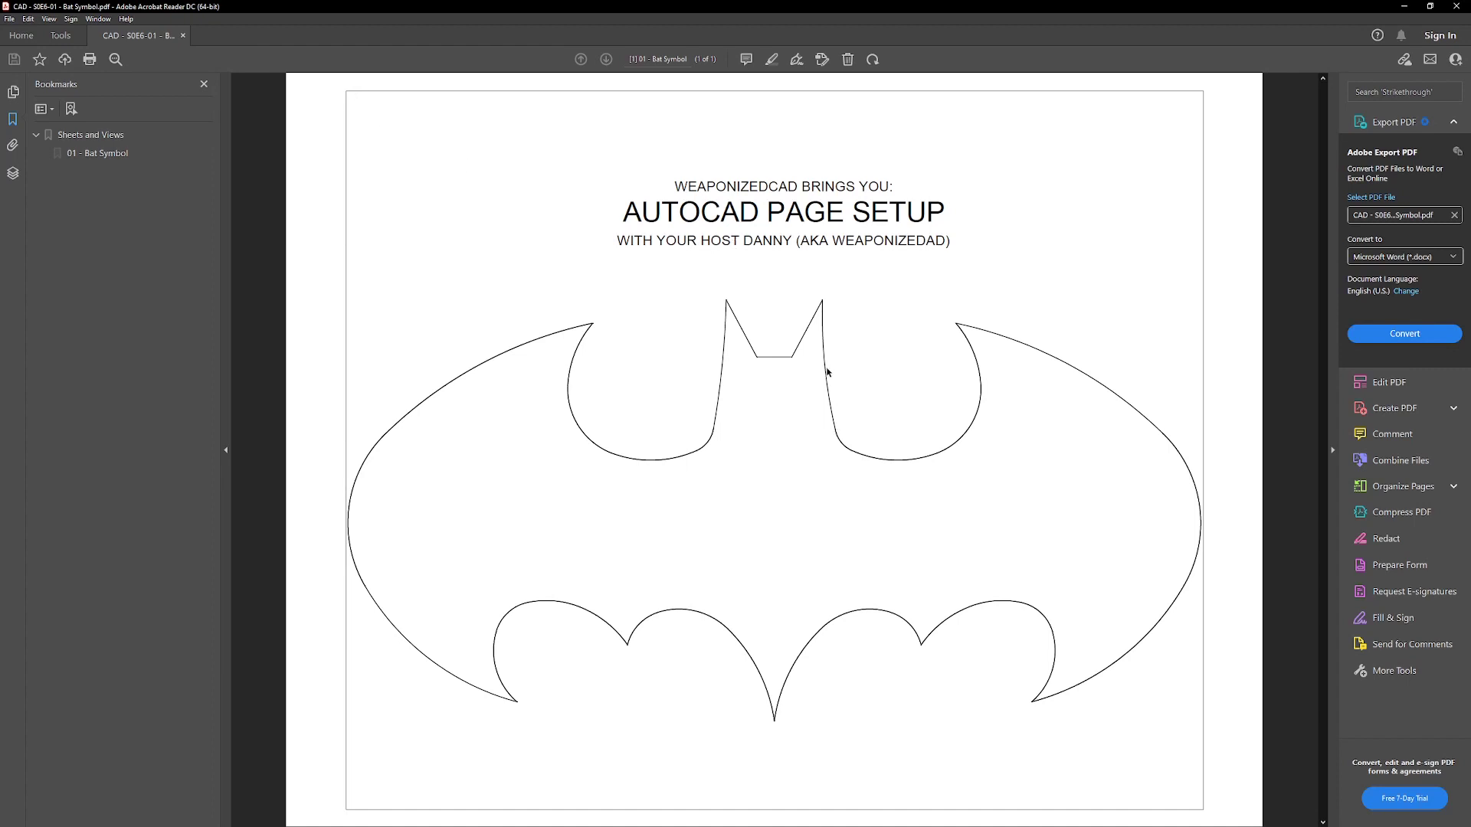
# Step: Close the replotted Bat Symbol PDF and go back to the AutoCAD layout sheet
pyautogui.click(1457, 6)
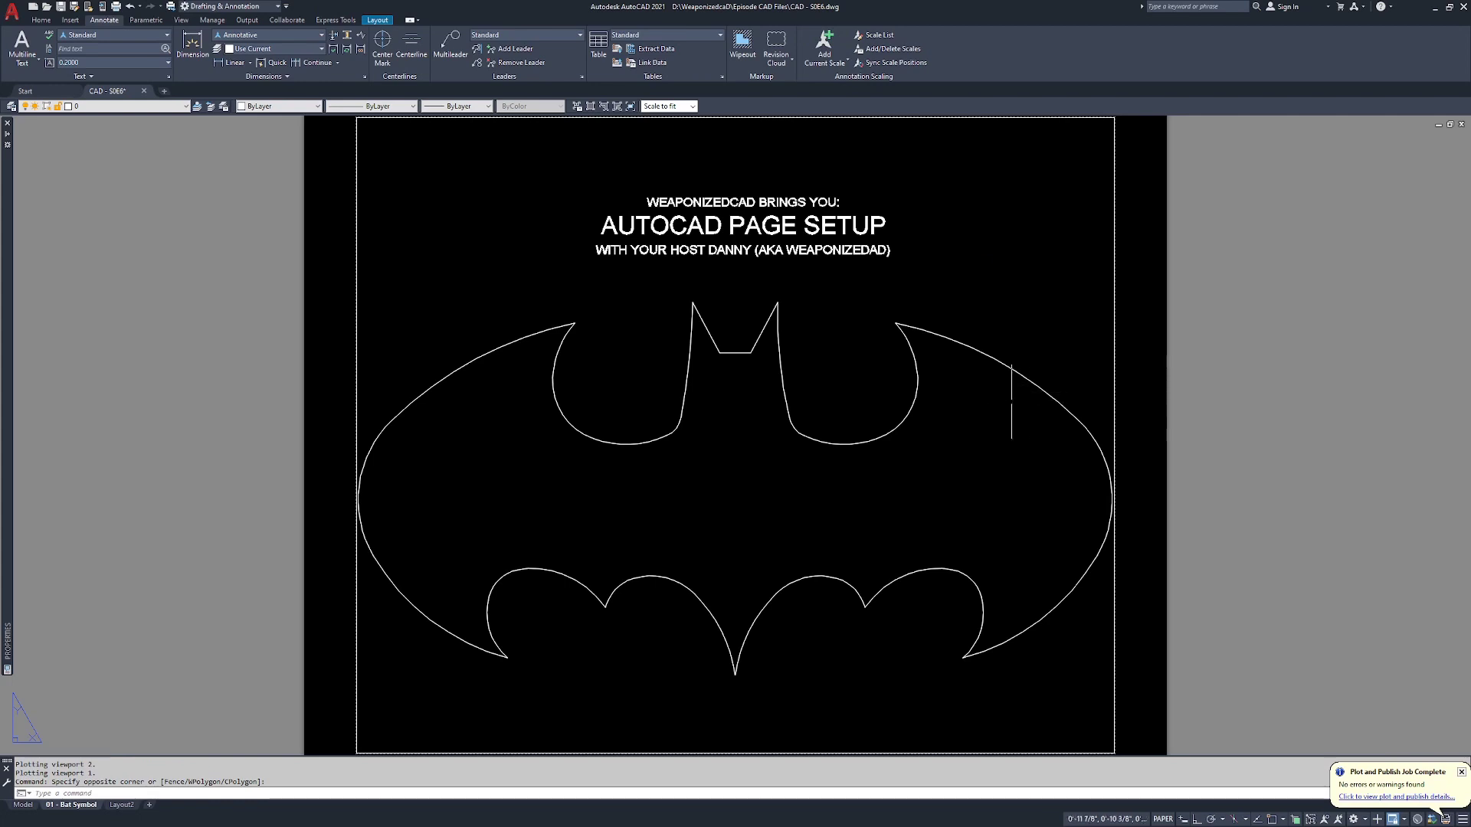
pyautogui.click(990, 390)
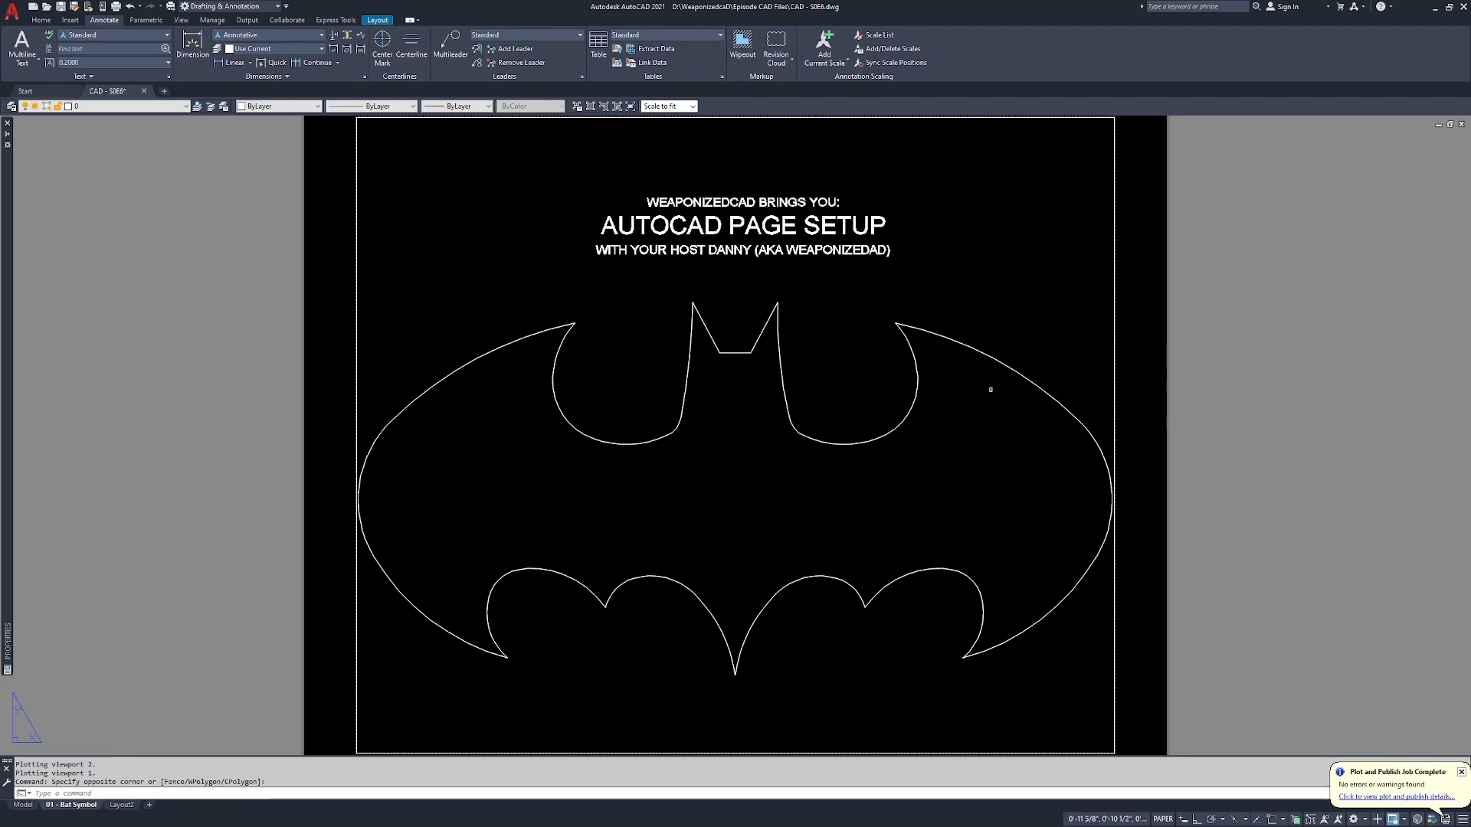
# Step: In the Page Setup Manager, add a new page setup named 'WeaponizedCAD' and set it current
pyautogui.rightClick(79, 806)
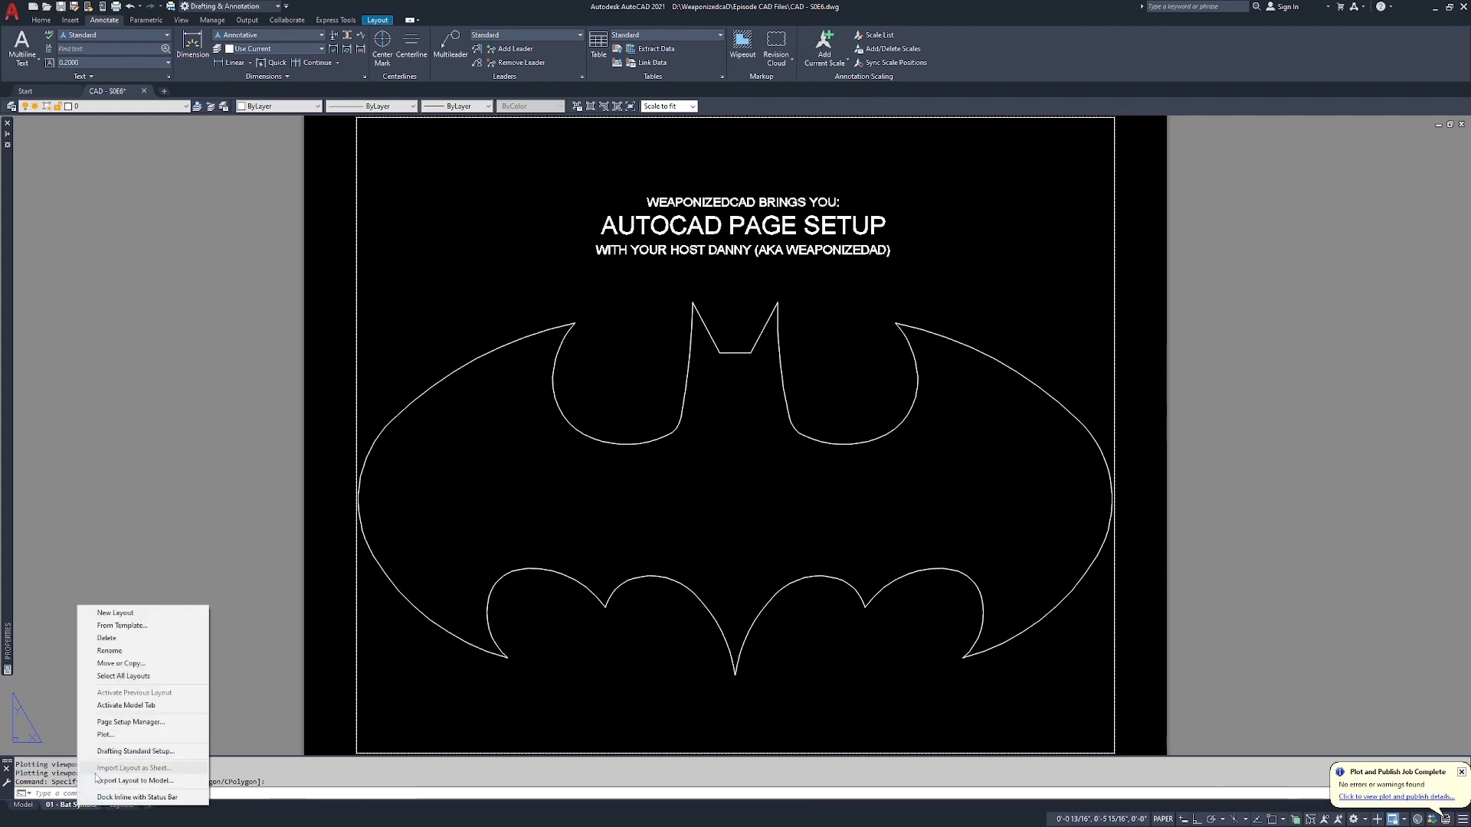
pyautogui.click(111, 722)
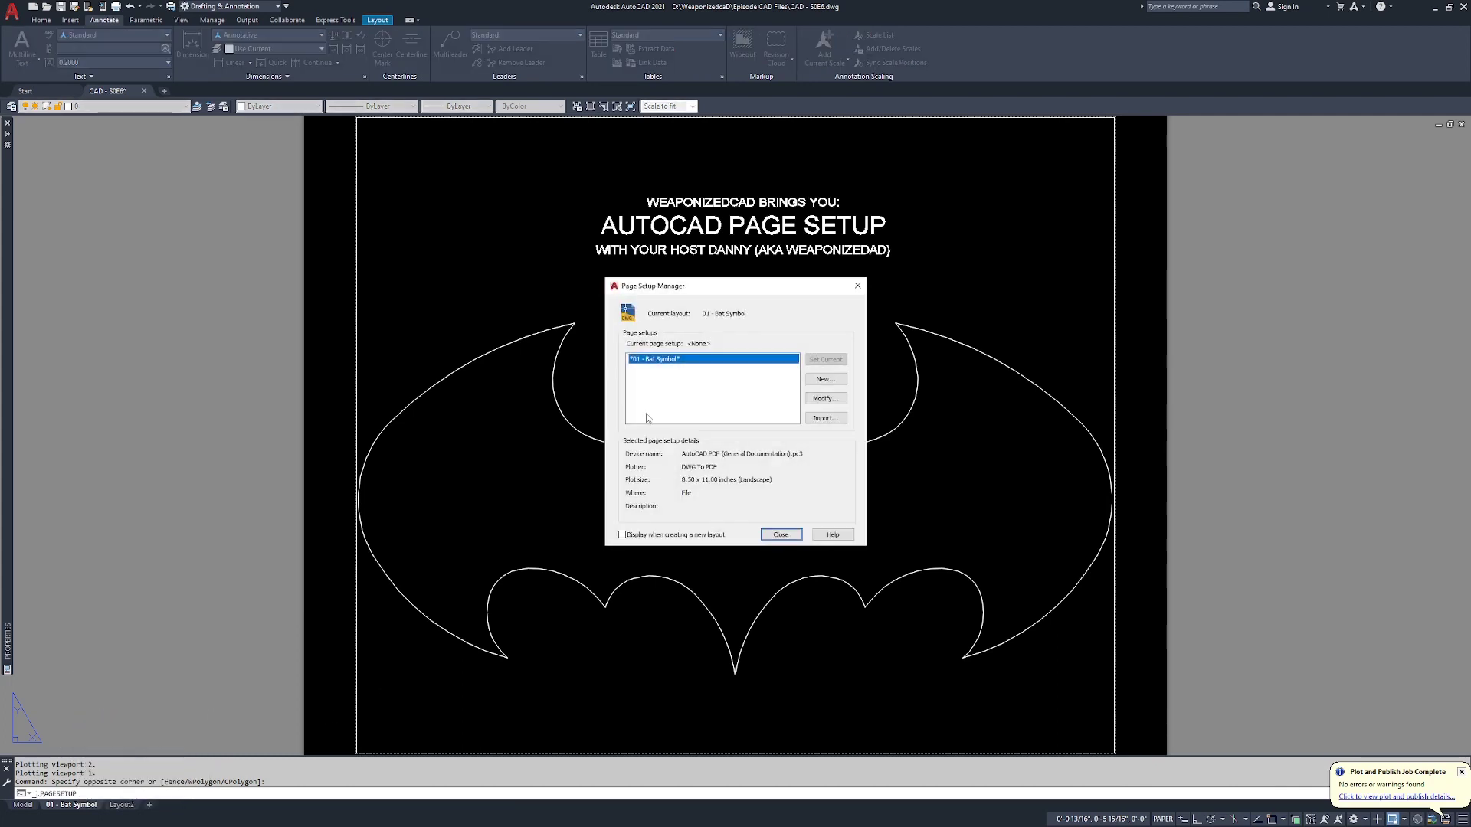
pyautogui.click(824, 379)
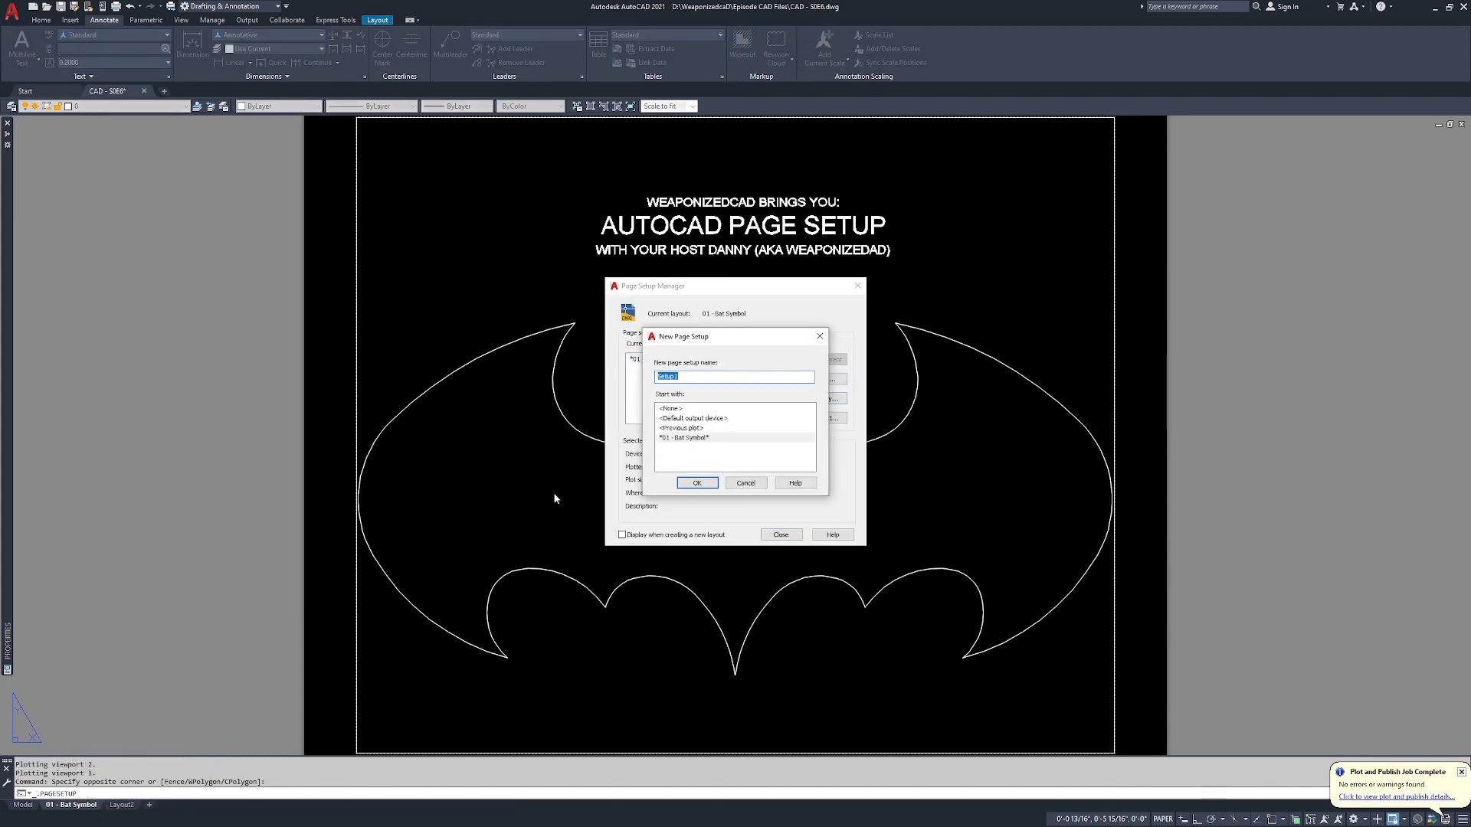
pyautogui.write('WeaponizedcaD')
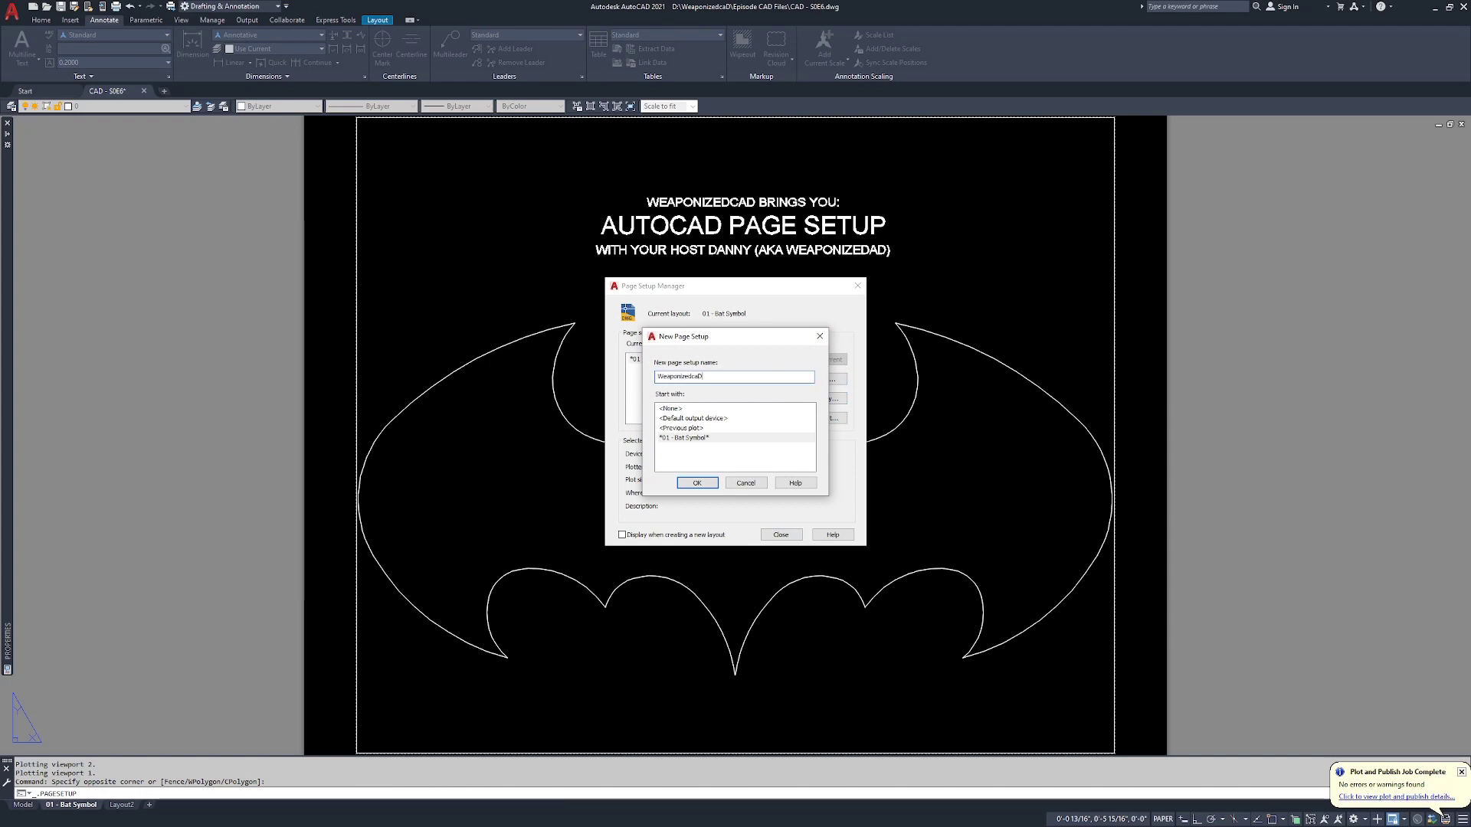
pyautogui.press('Return')
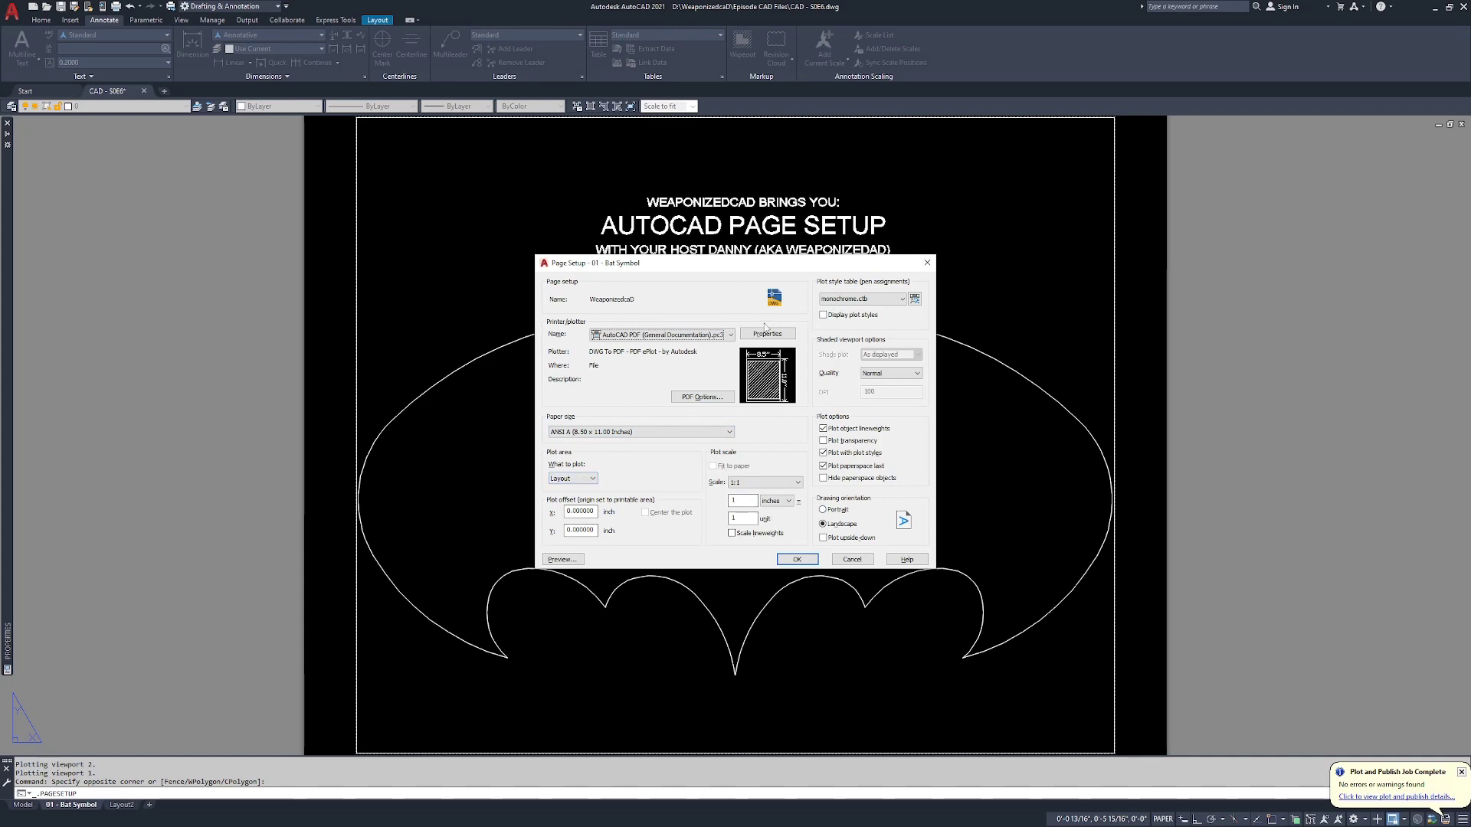
pyautogui.click(797, 560)
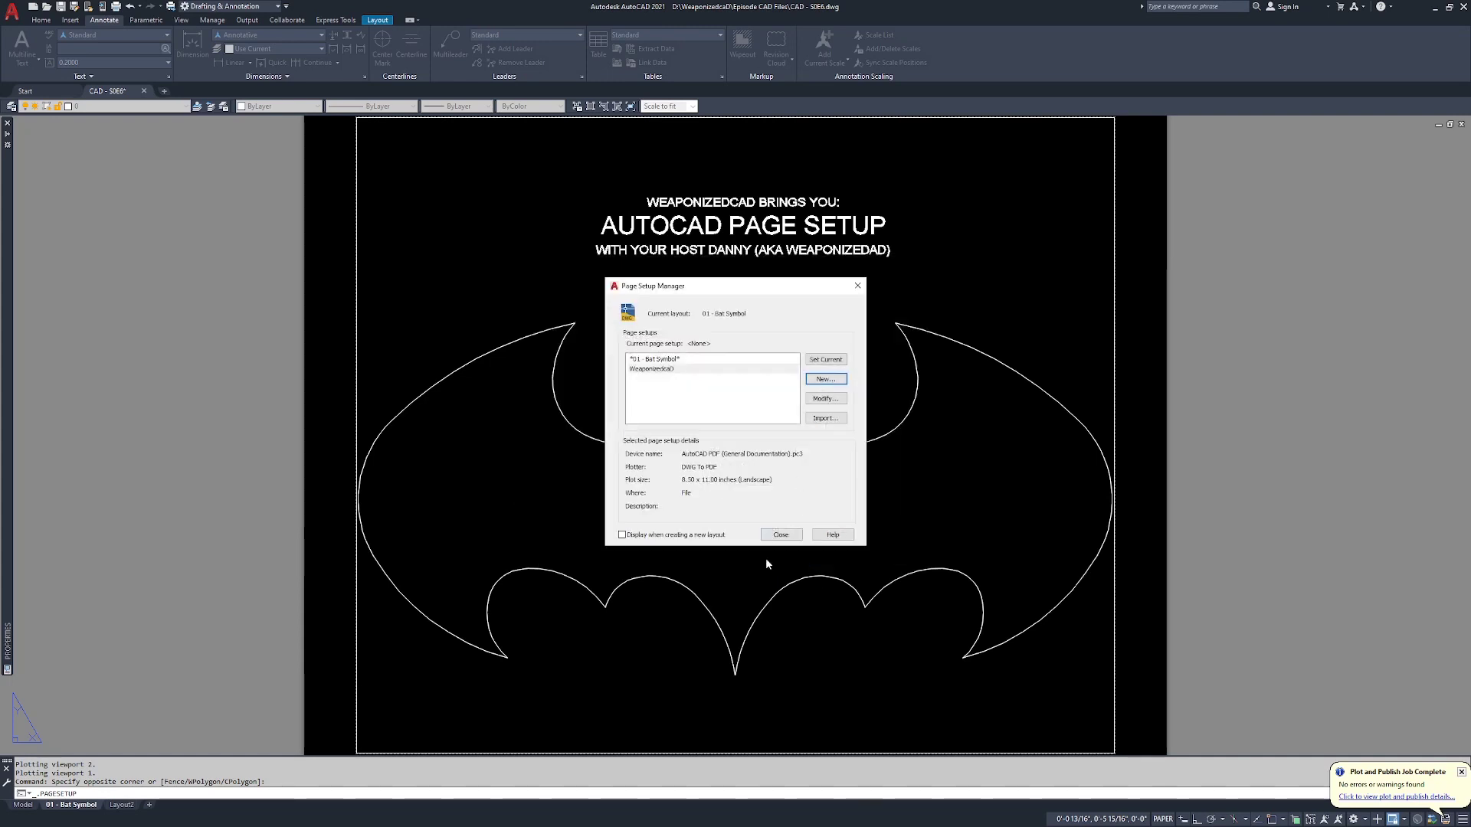
pyautogui.doubleClick(673, 369)
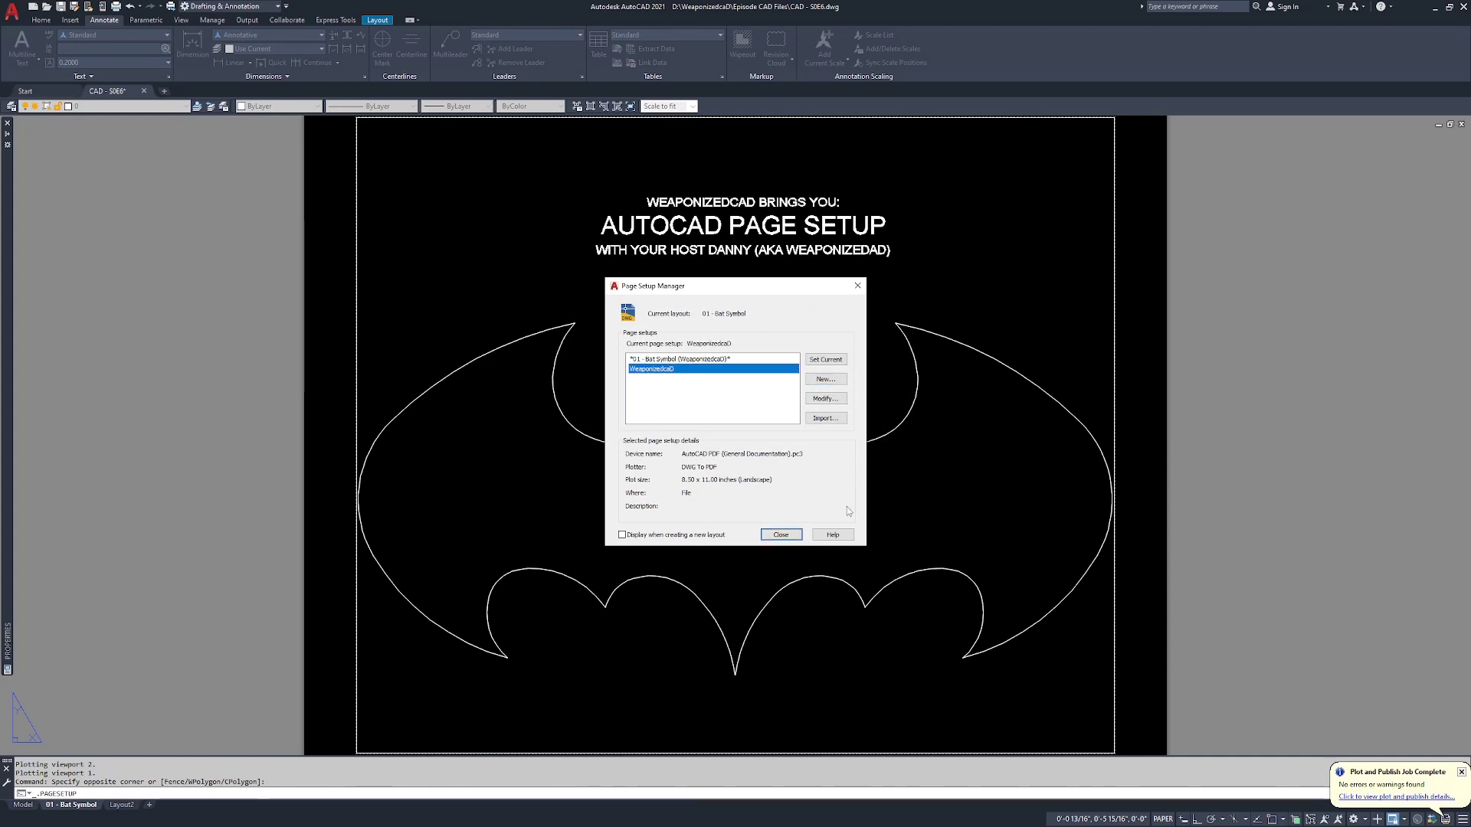
pyautogui.click(781, 534)
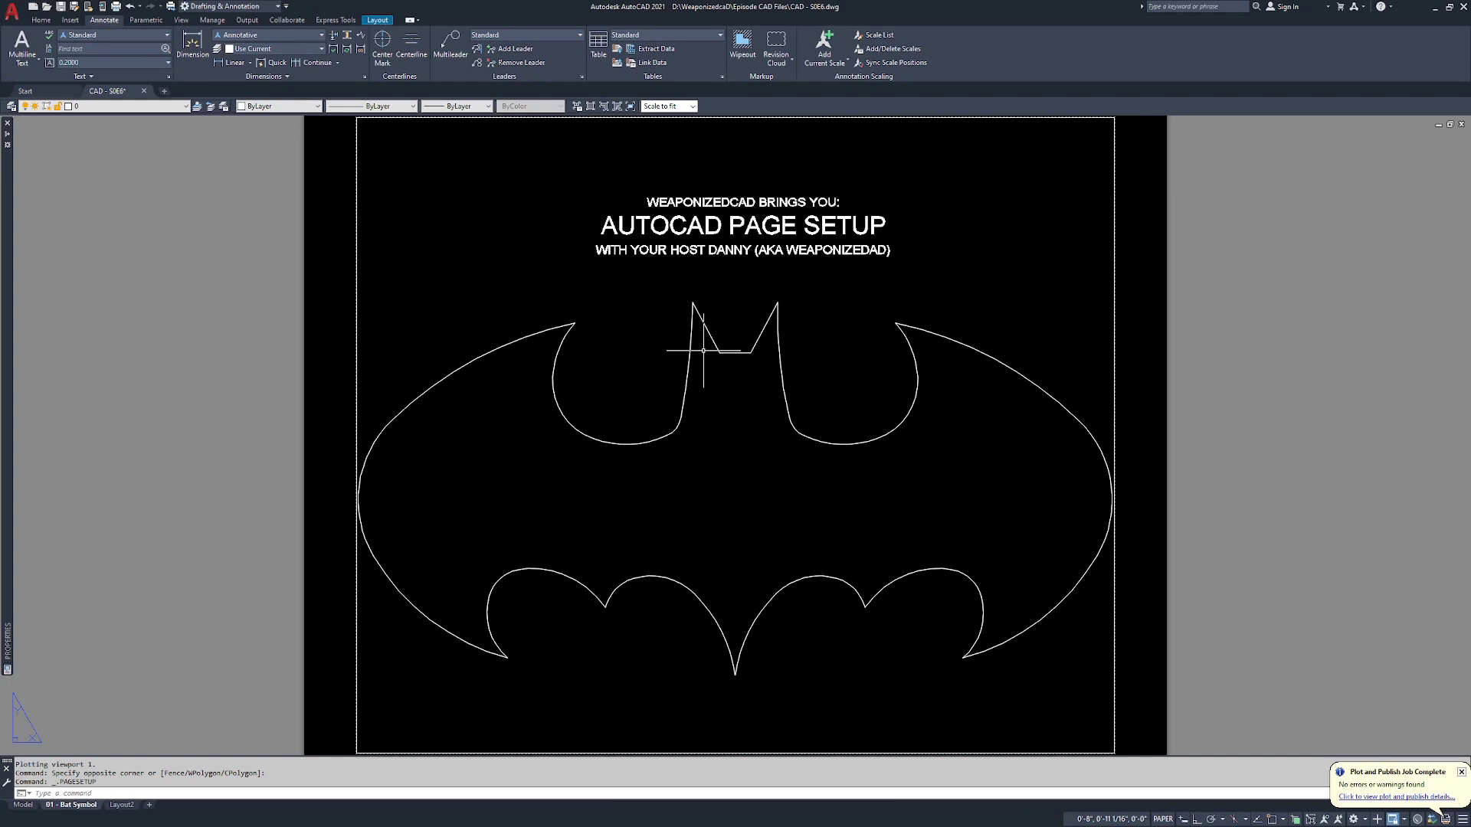